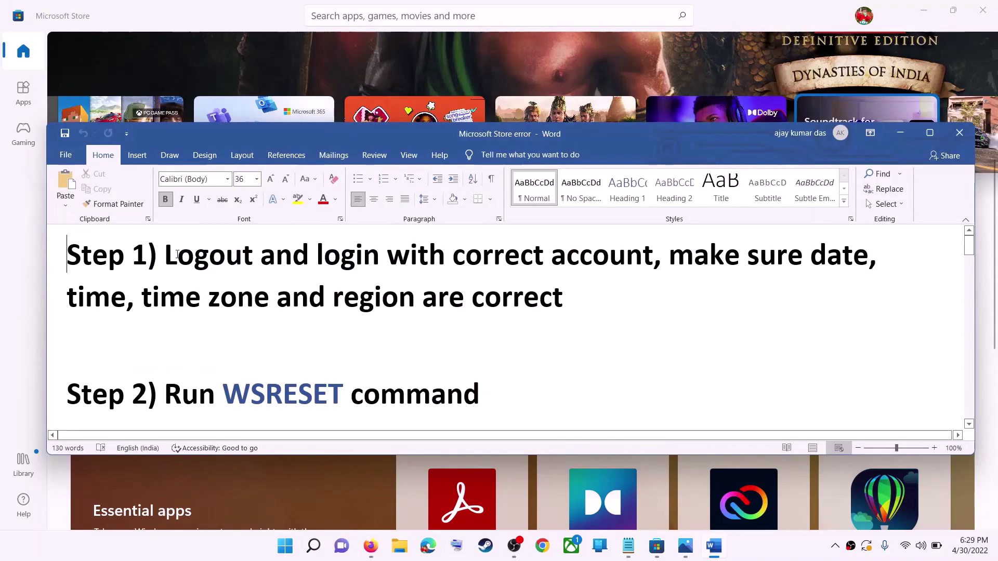
- Sign out of the Microsoft Store account and sign back in with the first saved Microsoft account
drag(178, 255, 654, 256)
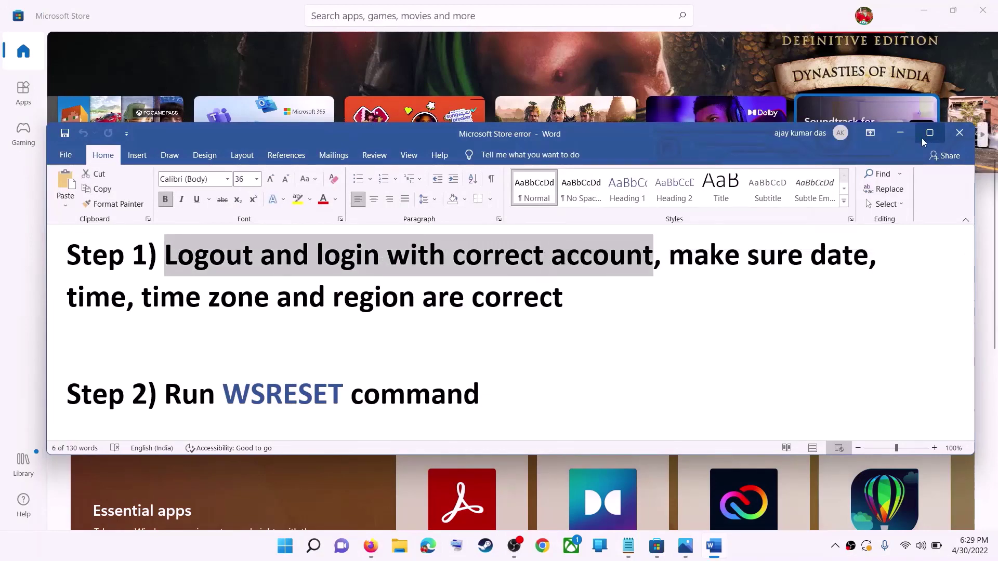
click(902, 137)
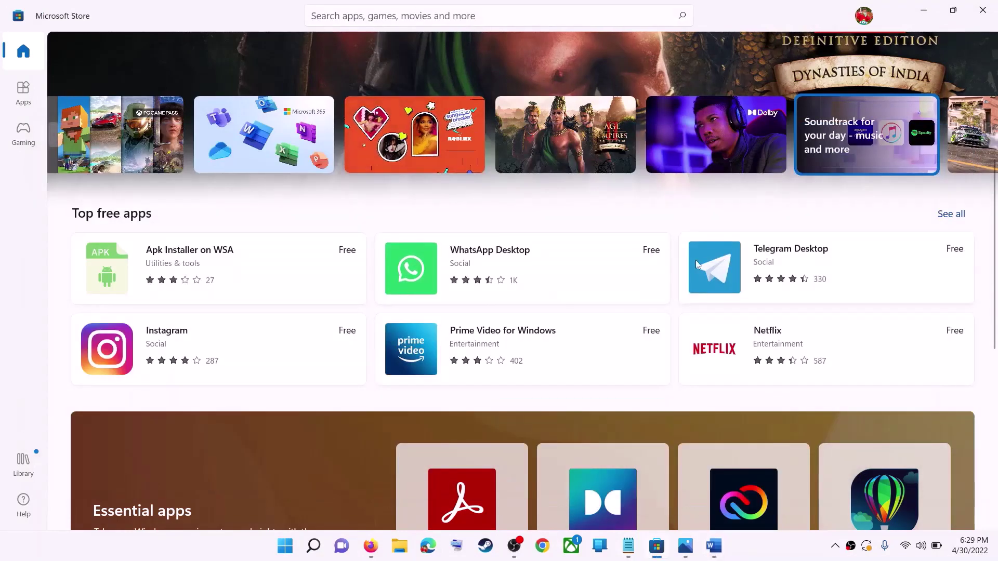
scroll(695, 260, up, 5)
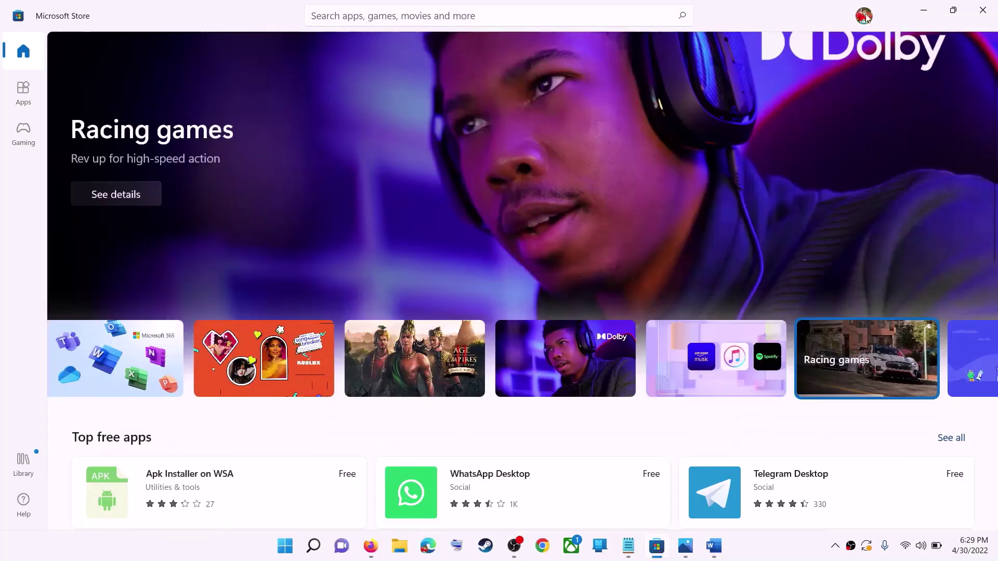
click(865, 17)
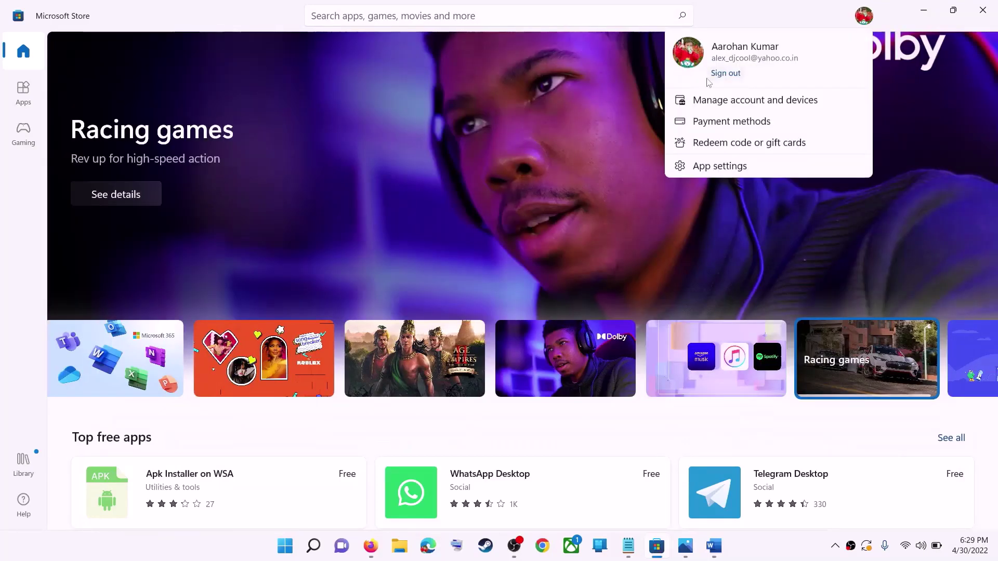
click(722, 74)
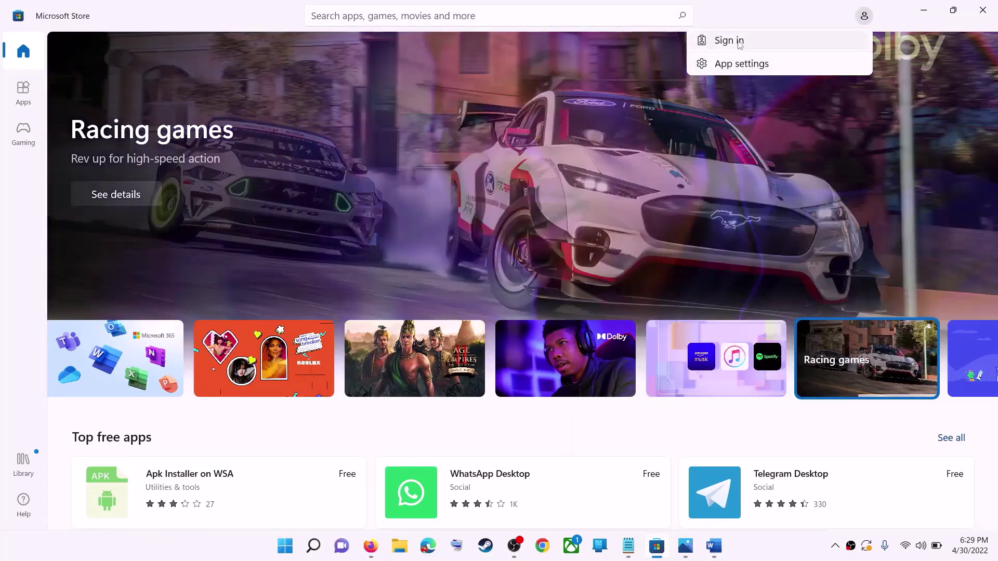
click(729, 41)
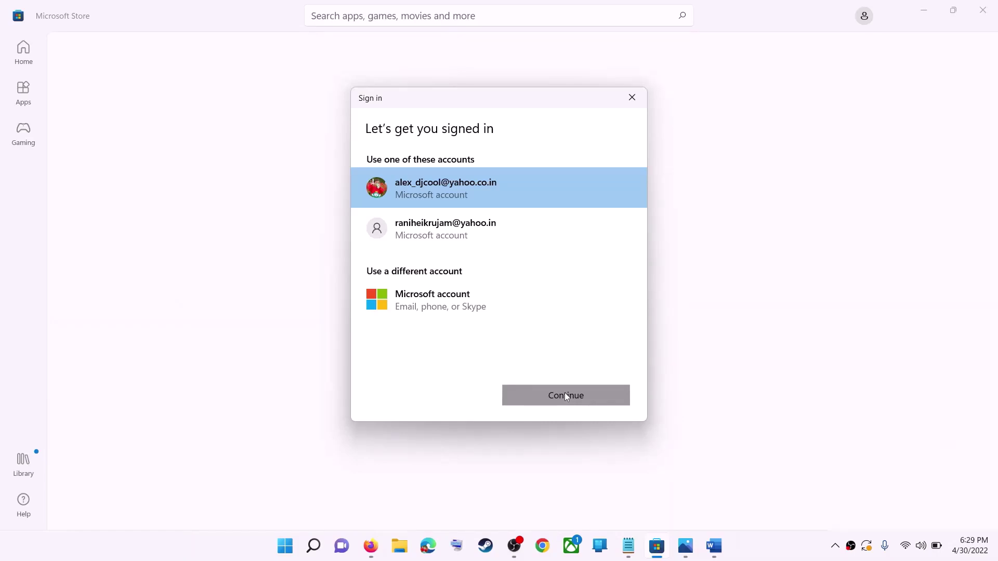
click(565, 396)
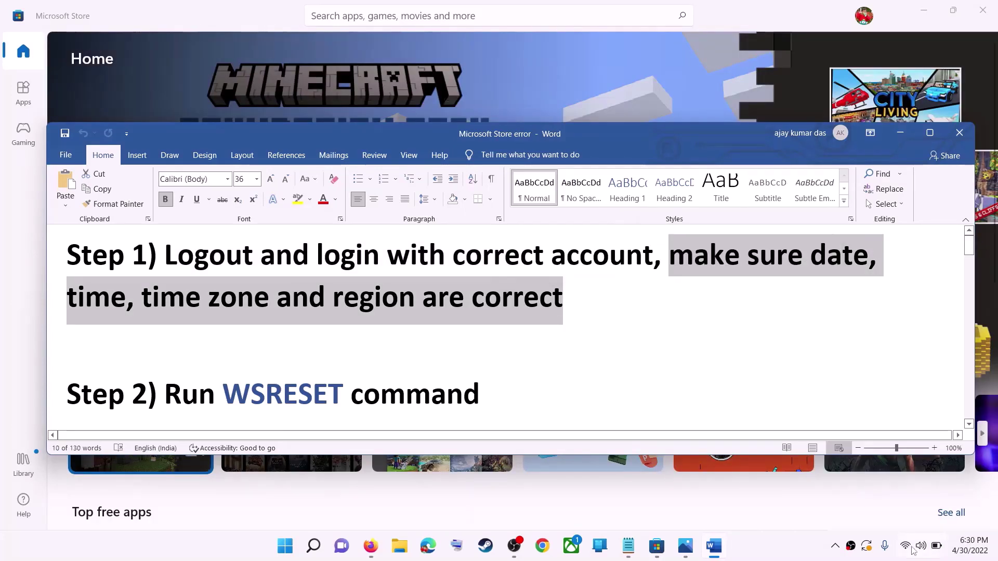
- Open the Windows date and time settings and choose the (UTC+05:30) Chennai, Kolkata, Mumbai, New Delhi time zone
right_click(970, 543)
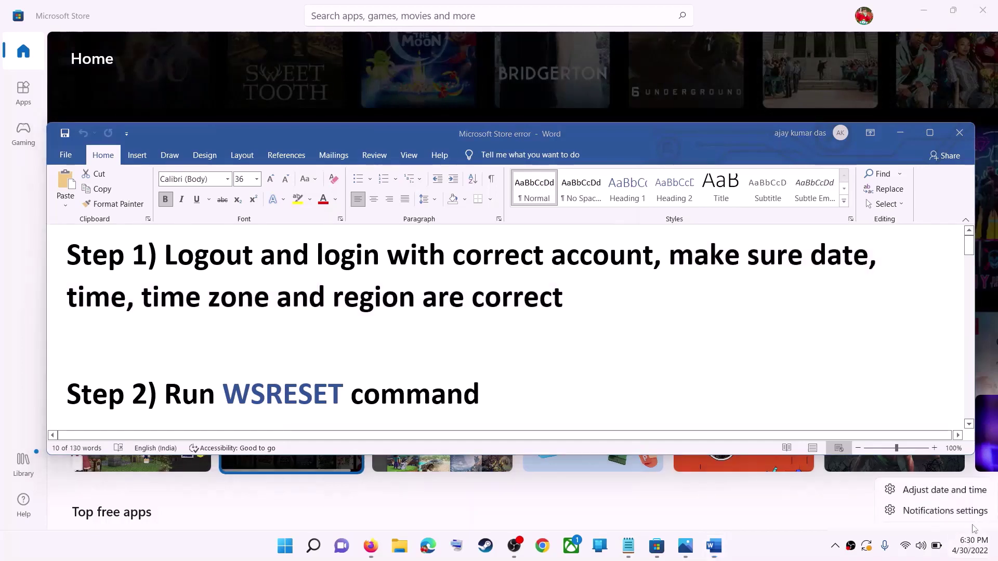
click(944, 490)
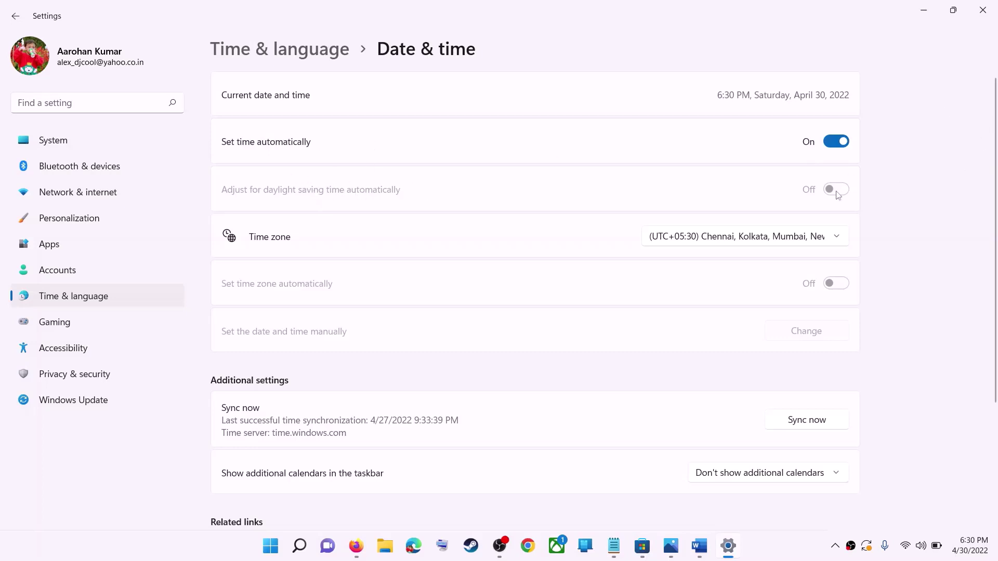
click(734, 244)
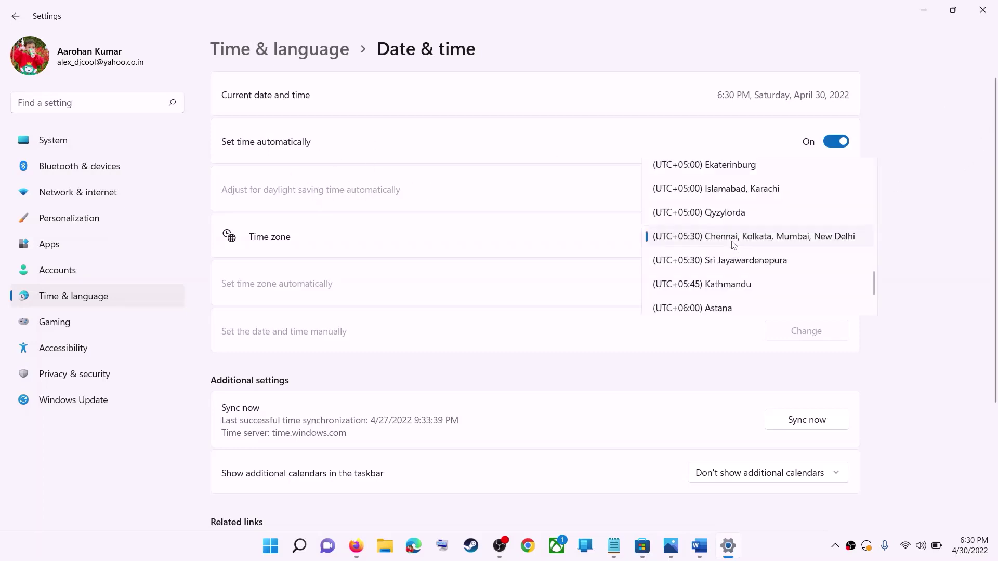
click(762, 237)
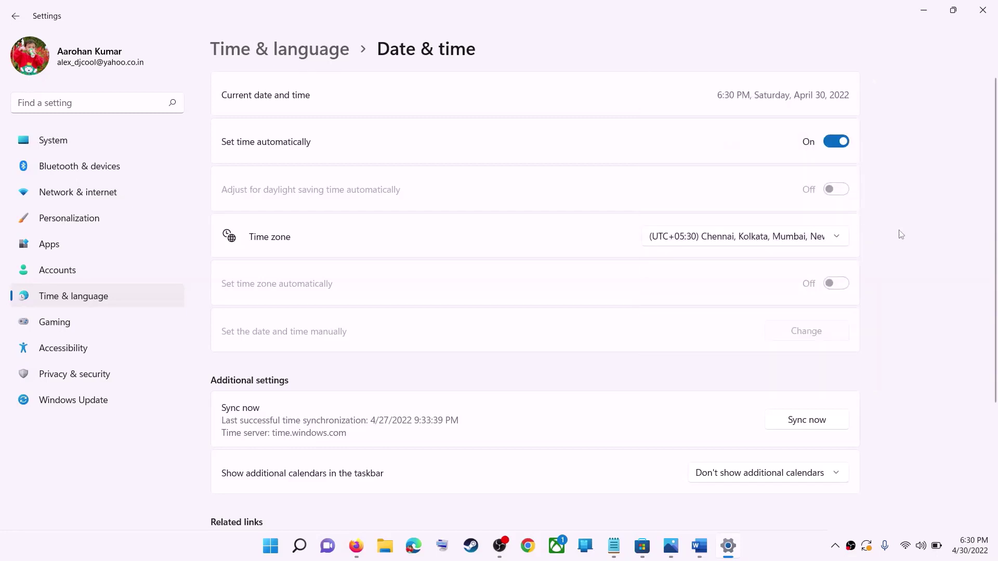
scroll(896, 285, down, 3)
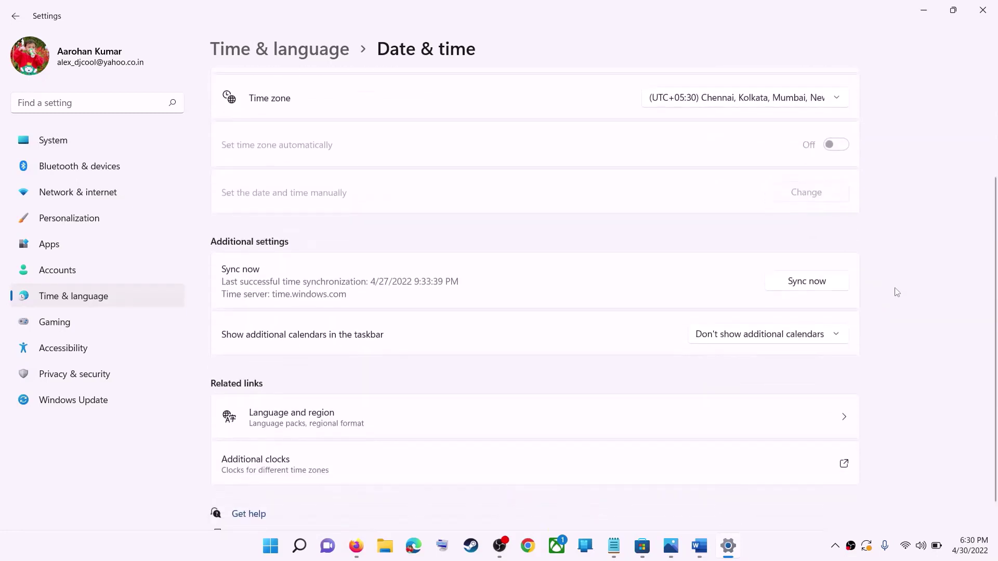
scroll(743, 346, up, 3)
scroll(740, 349, down, 3)
scroll(441, 308, up, 4)
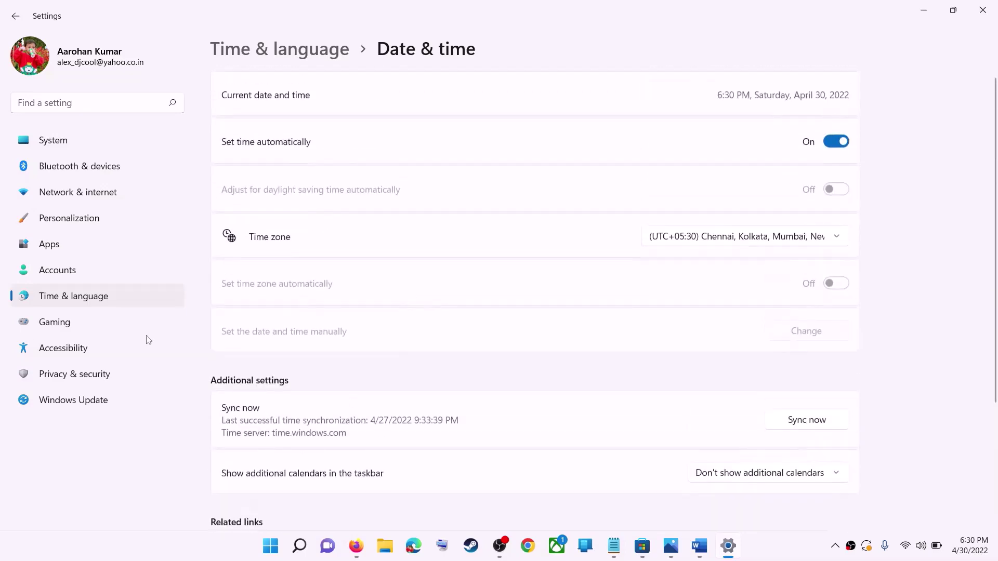
- Check the country or region in the Language & region settings and close Settings
click(68, 301)
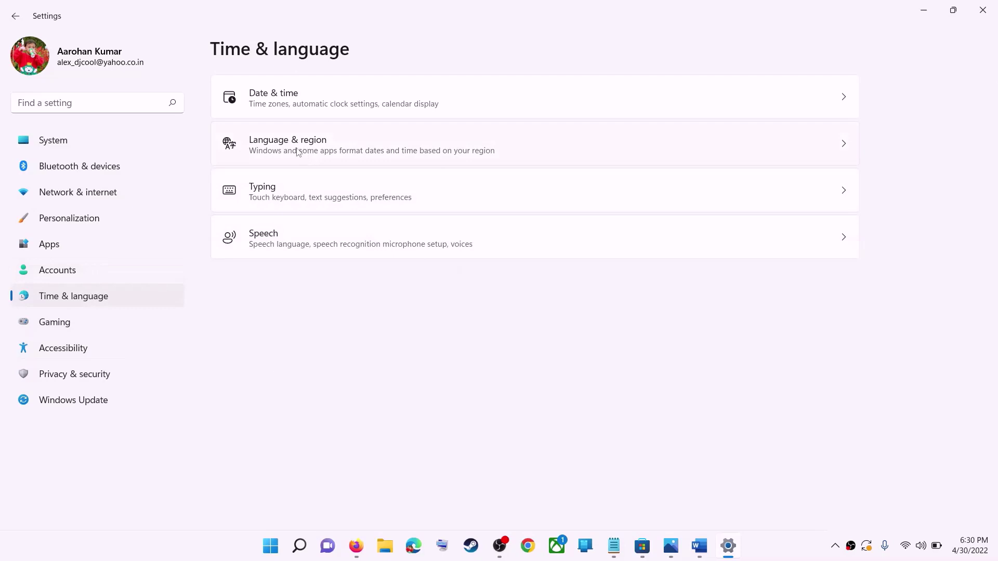
click(637, 154)
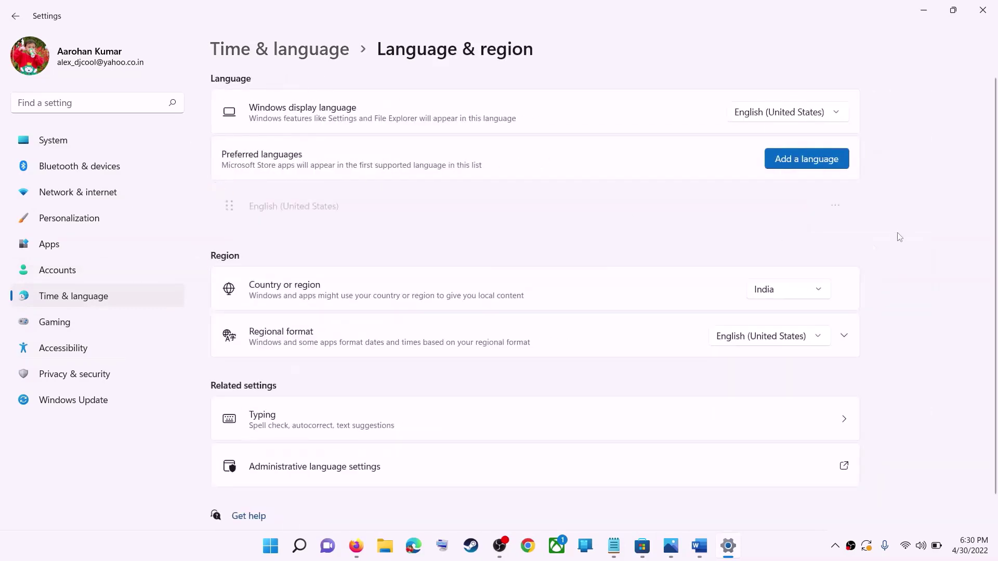
click(799, 297)
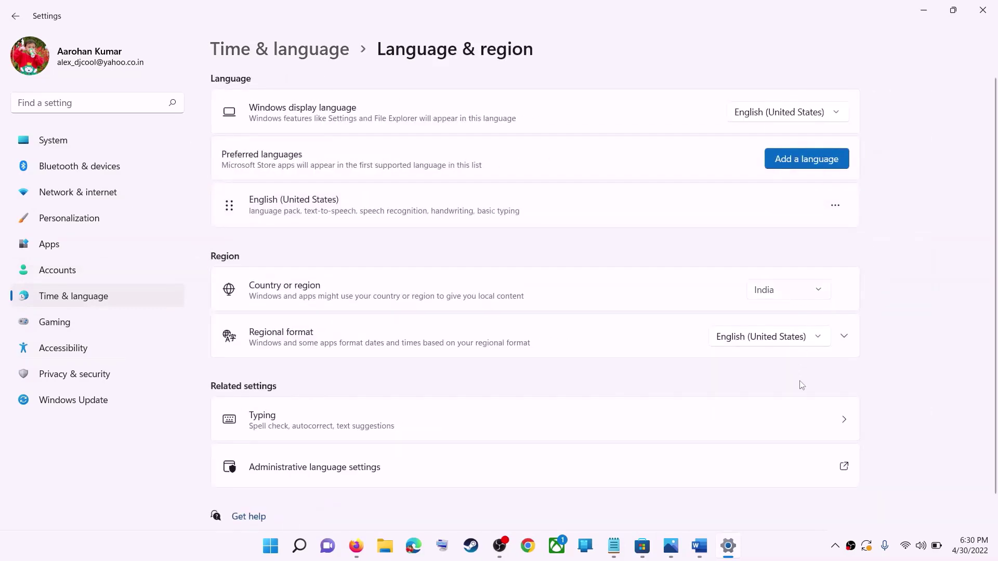
click(967, 279)
click(983, 11)
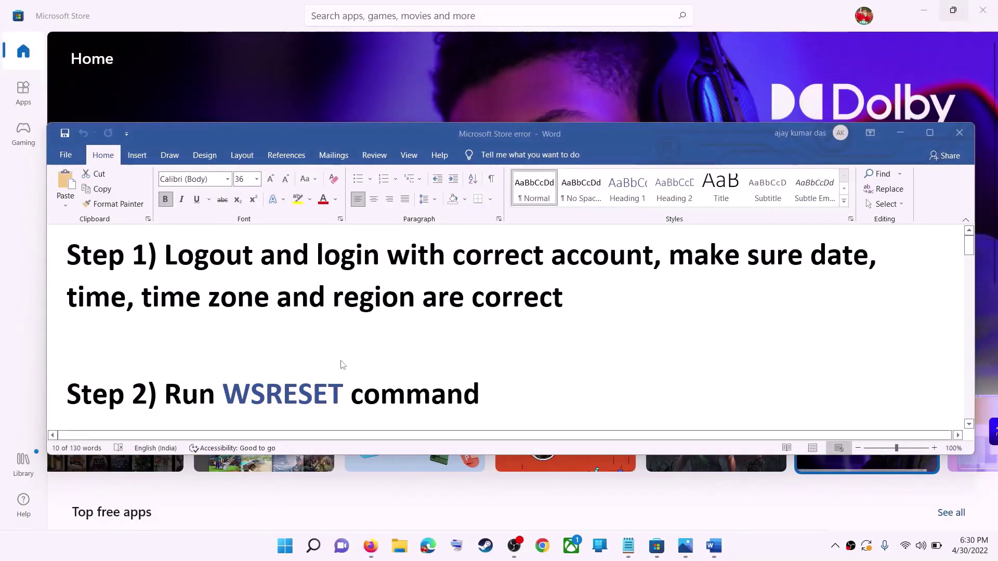
- Copy the WSRESET command from Step 2 of the Word document
drag(670, 255, 563, 298)
scroll(308, 364, down, 1)
double_click(309, 364)
key(ctrl+c)
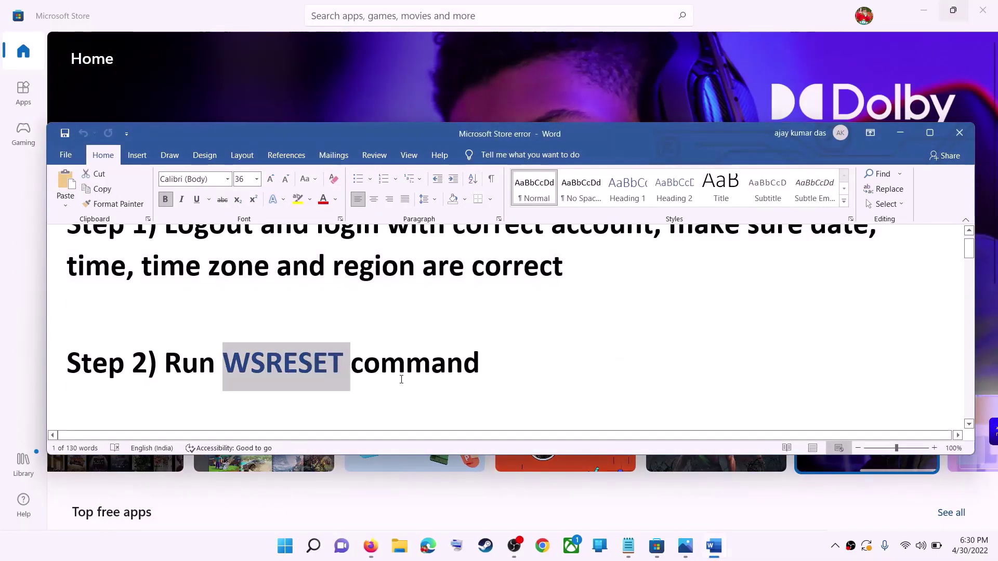
- Search Windows for the copied WSRESET command, run it, and maximize the reopened Microsoft Store window
click(298, 549)
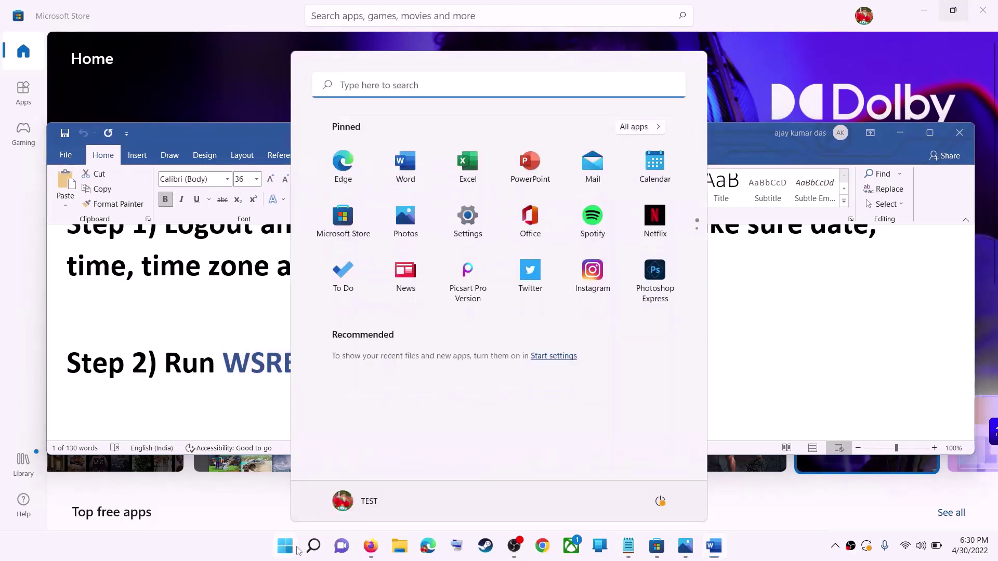
key(ctrl+v)
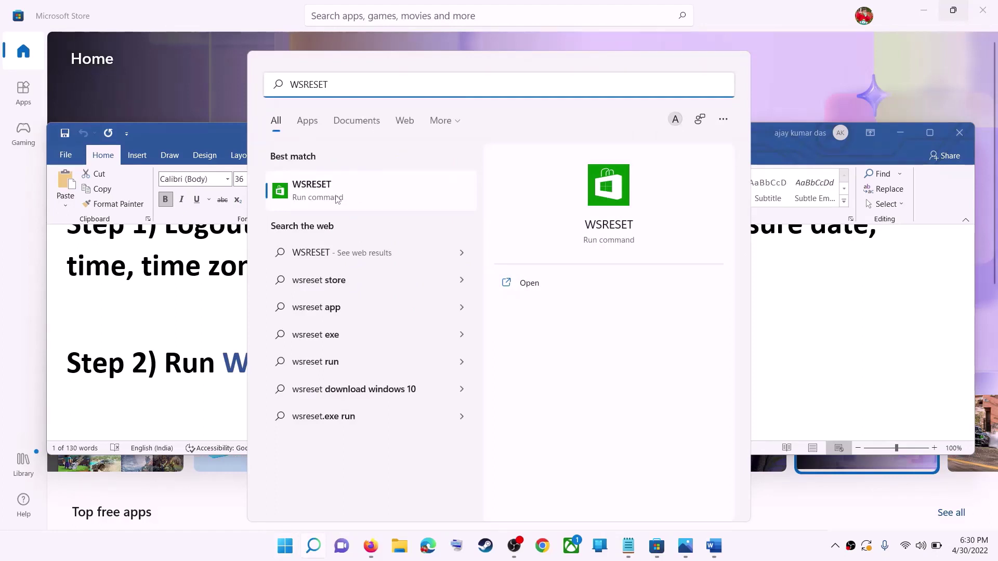
click(336, 200)
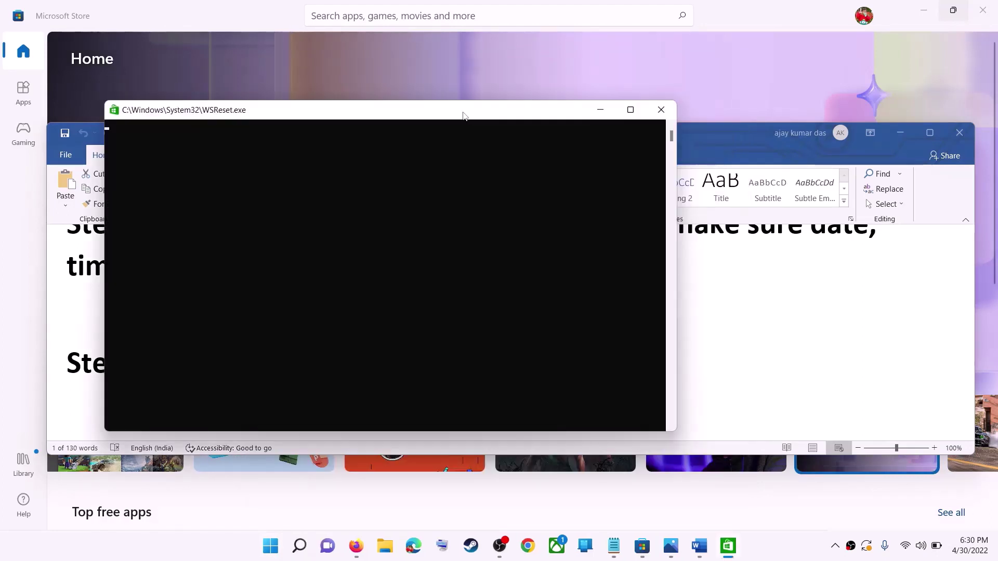
drag(464, 116, 528, 125)
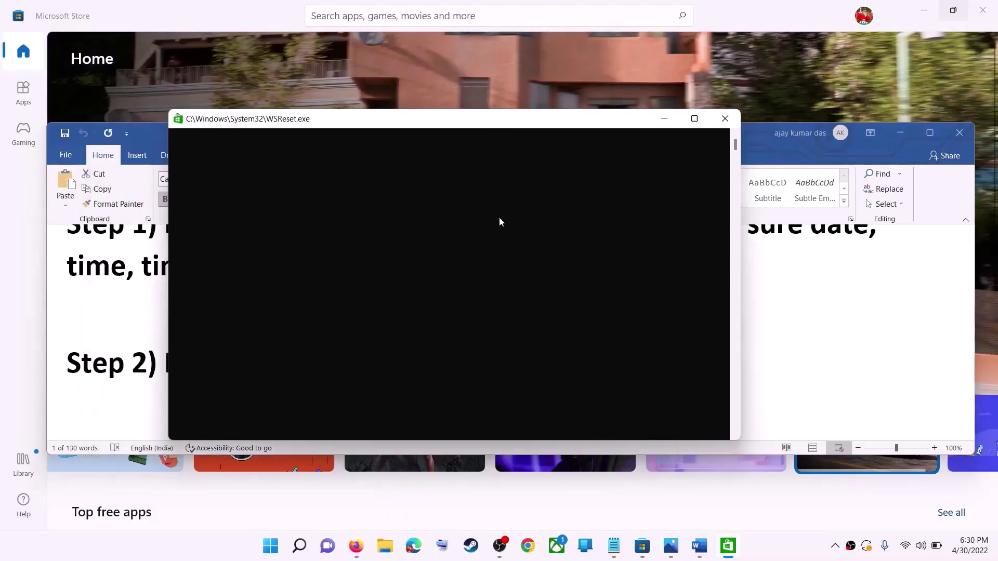
click(781, 553)
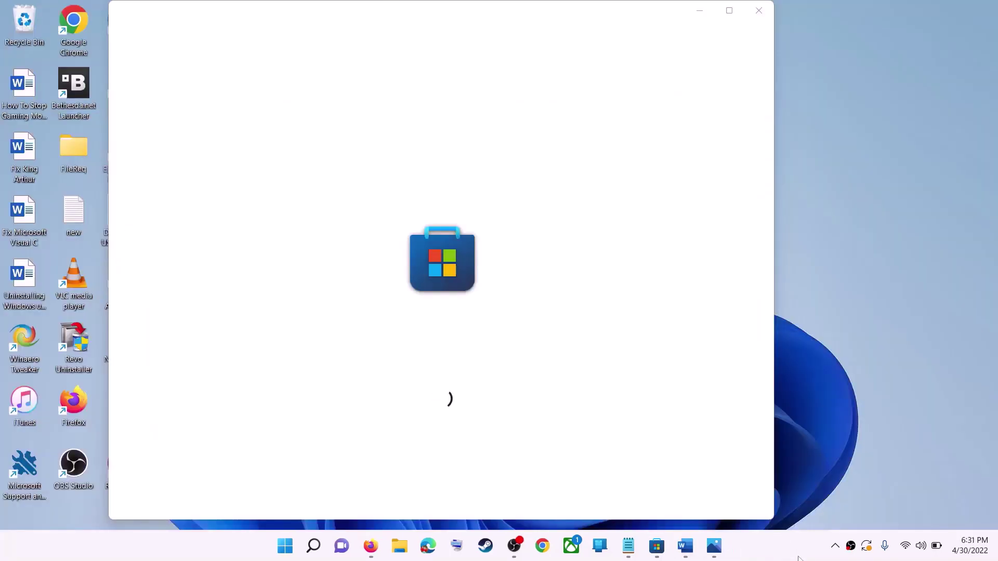
click(729, 11)
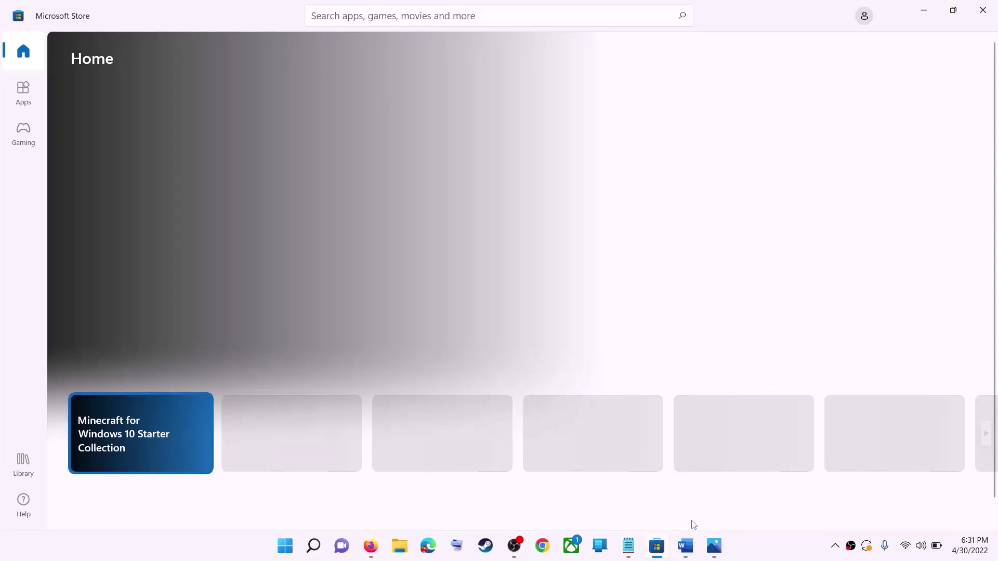
- Read Step 3 in the Word document and search Windows for "store" to open the Microsoft Store's app settings
click(686, 545)
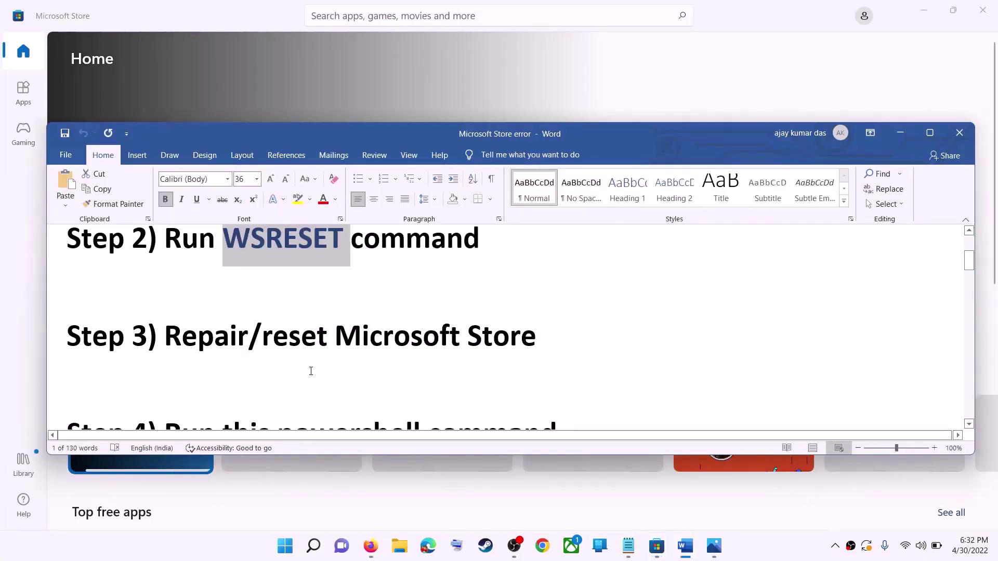
drag(263, 338, 543, 338)
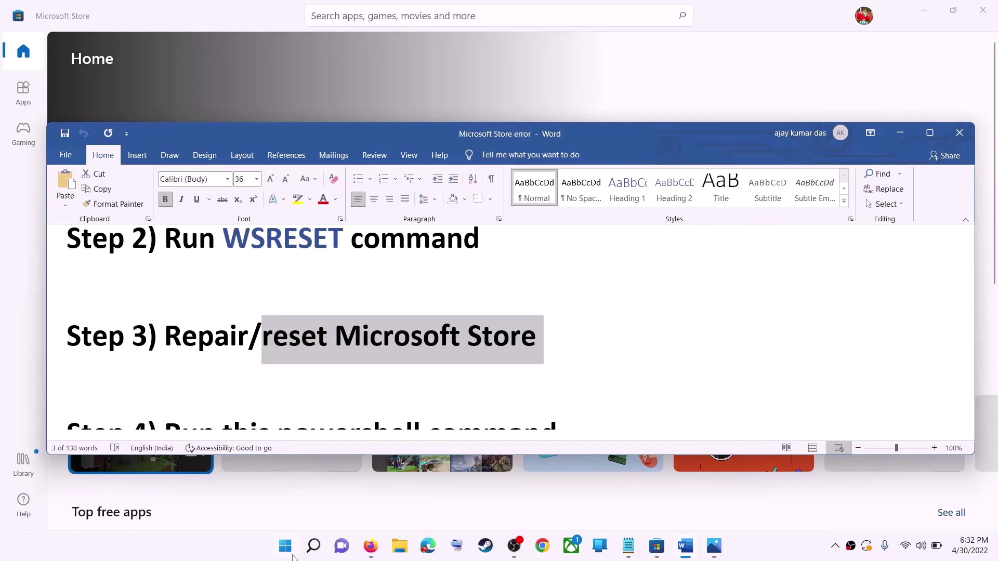
click(294, 557)
text(store)
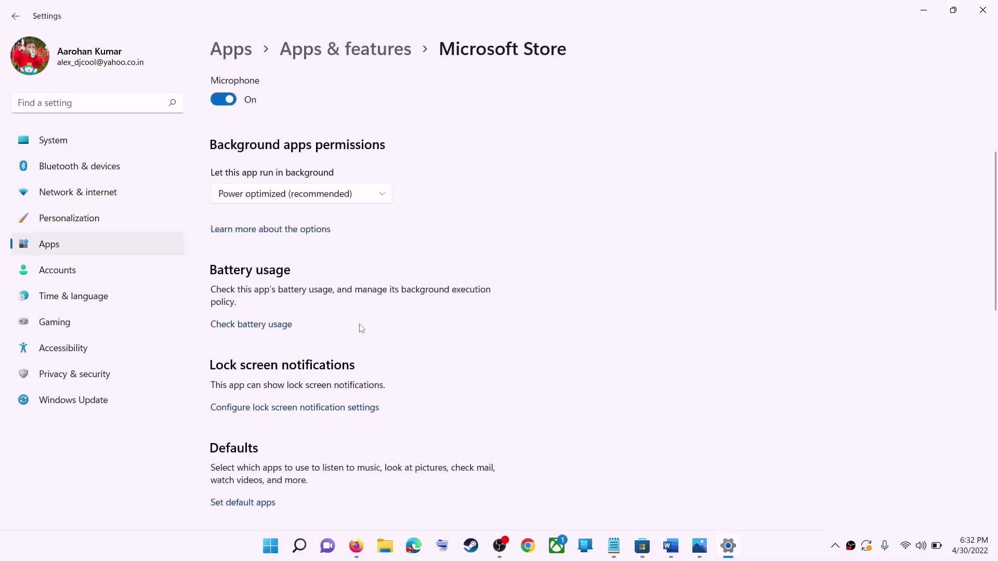
- Repair the Microsoft Store app from its settings page, and also reset it, approving the deletion of its data
scroll(359, 328, down, 5)
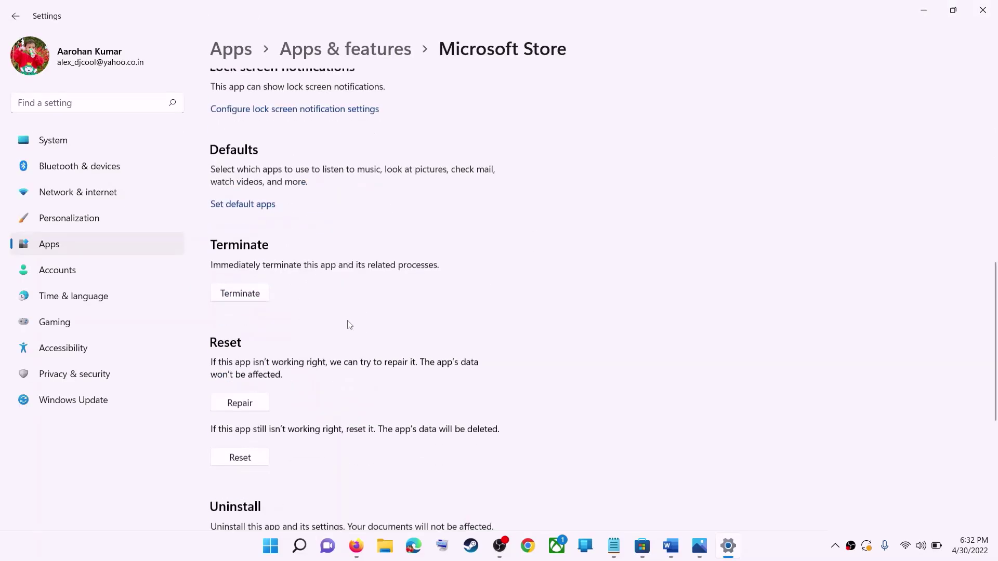
scroll(349, 325, down, 3)
click(240, 256)
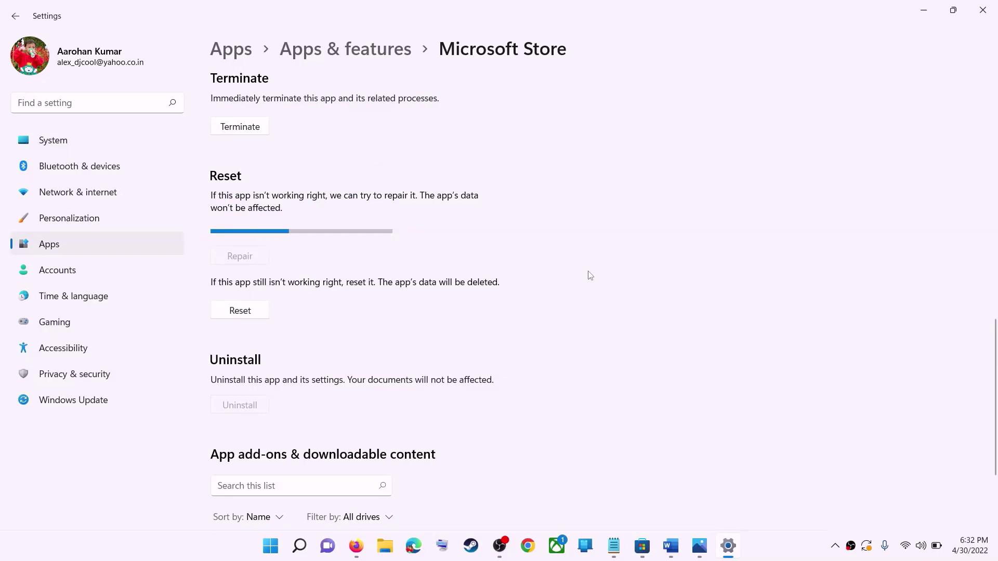
click(255, 318)
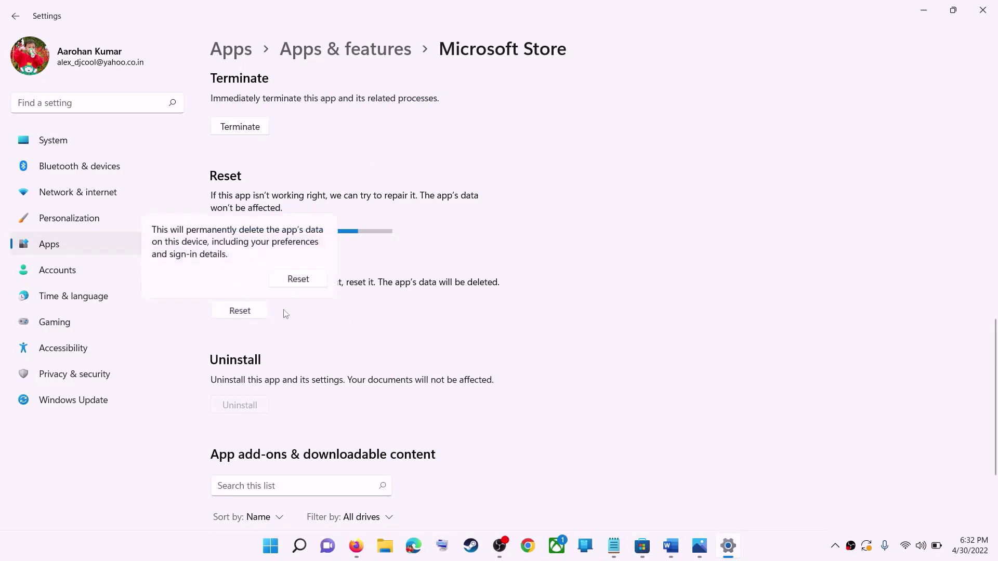
click(298, 278)
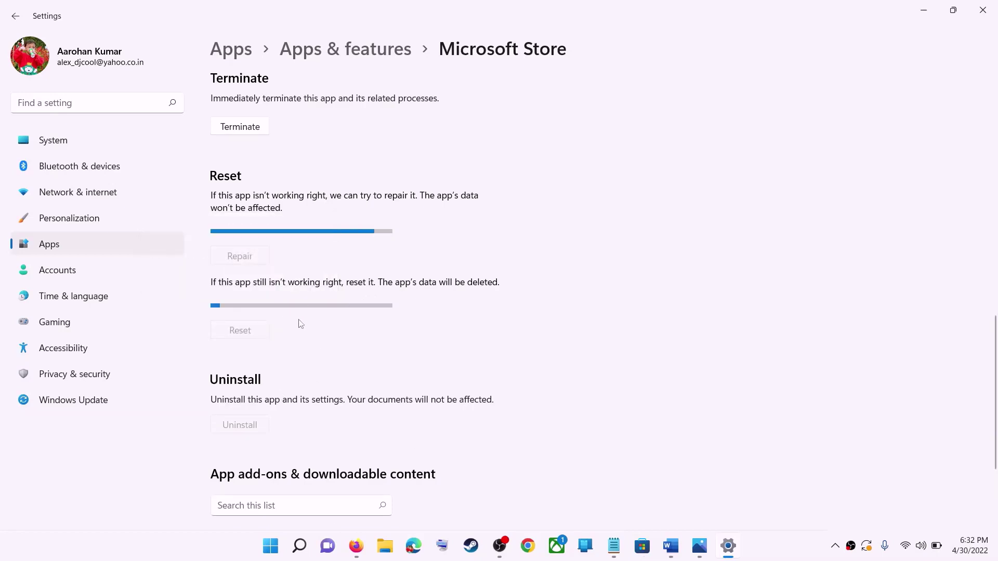
- Switch to the Word document and copy the whole Get-AppxPackage PowerShell command under Step 4
click(670, 546)
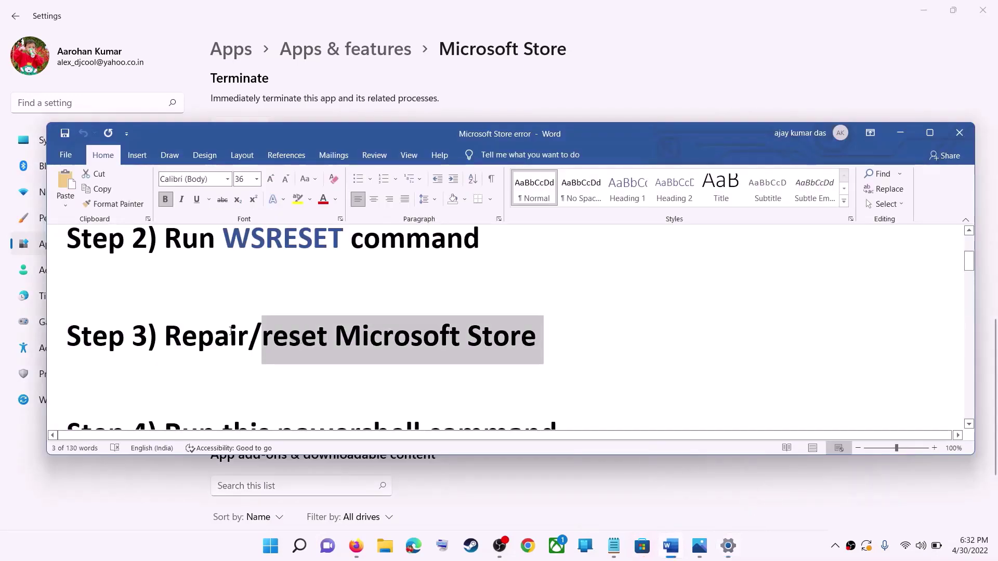
scroll(245, 341, down, 5)
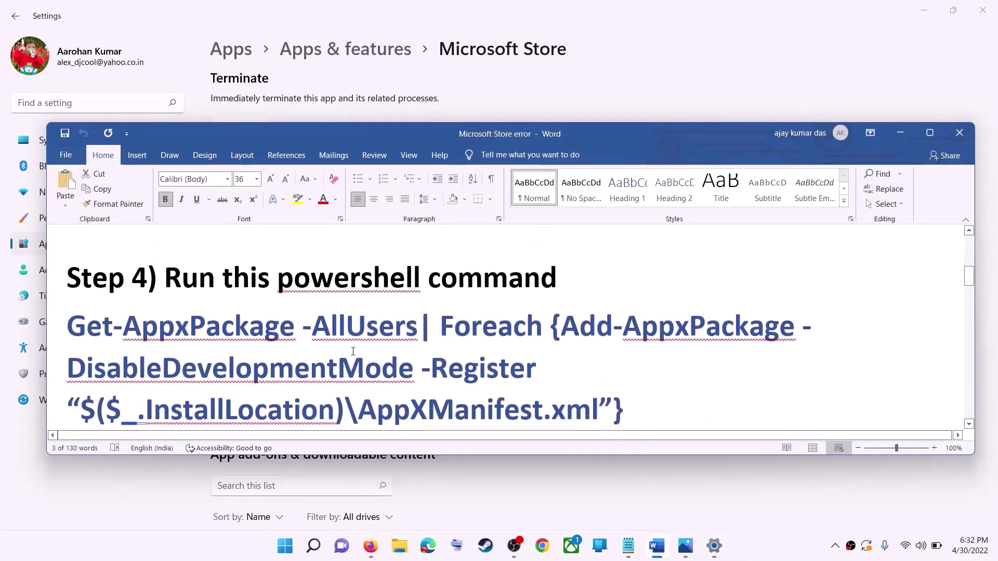
scroll(467, 363, down, 1)
drag(626, 378, 67, 298)
right_click(148, 317)
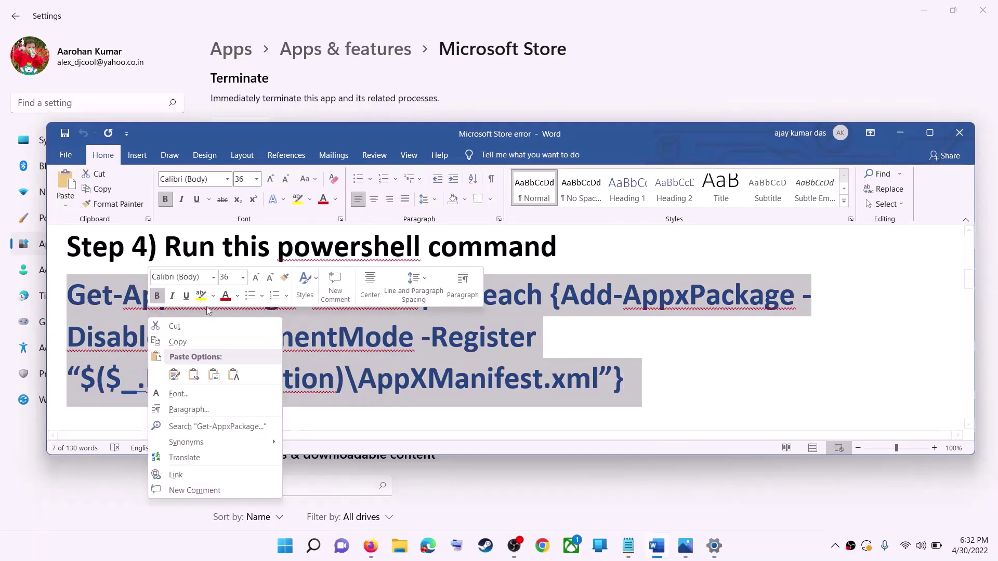
click(199, 343)
- Search Windows for "powershell", open Windows PowerShell as administrator, run the copied Get-AppxPackage command in it, and close the window
click(285, 546)
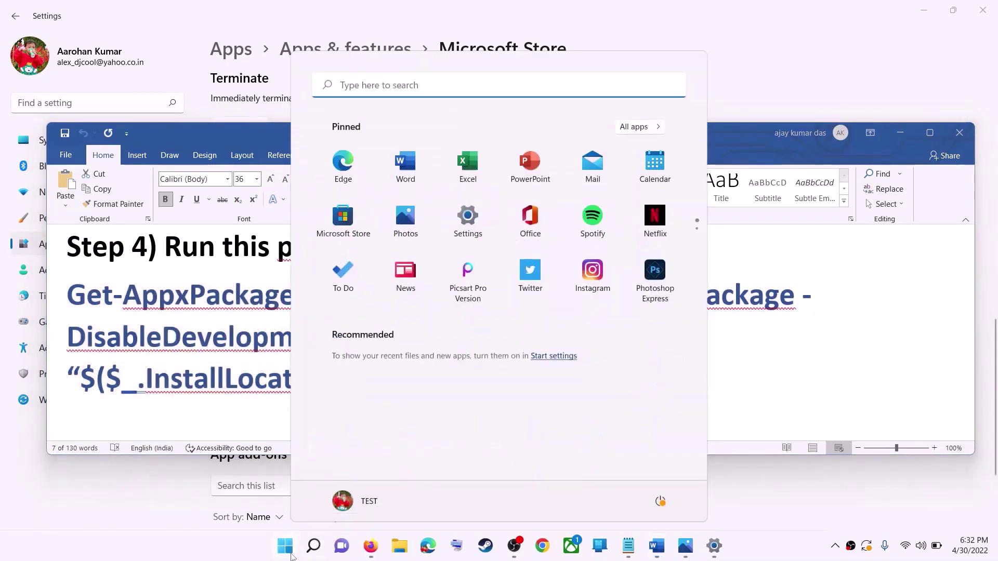
text(powershe)
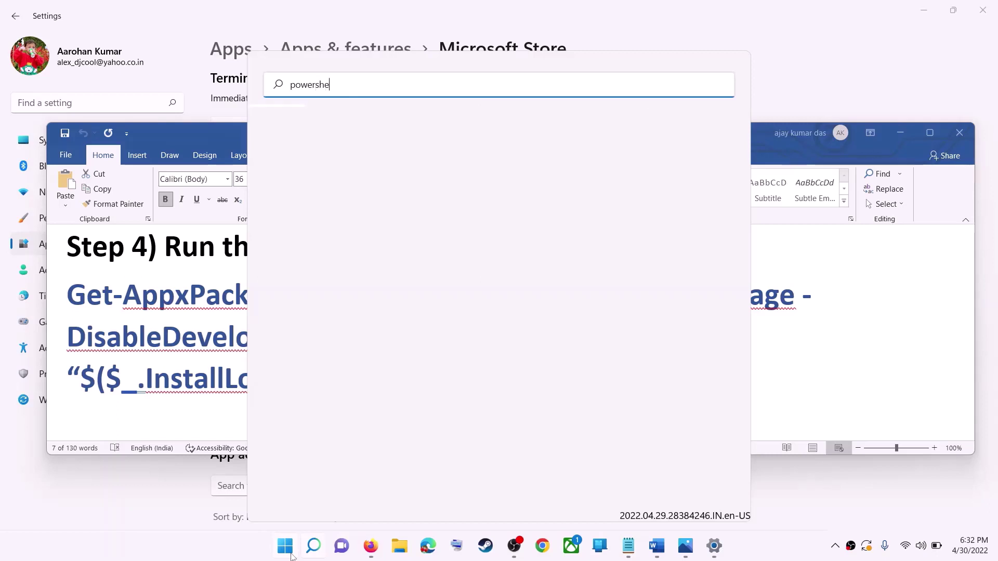
text(ll)
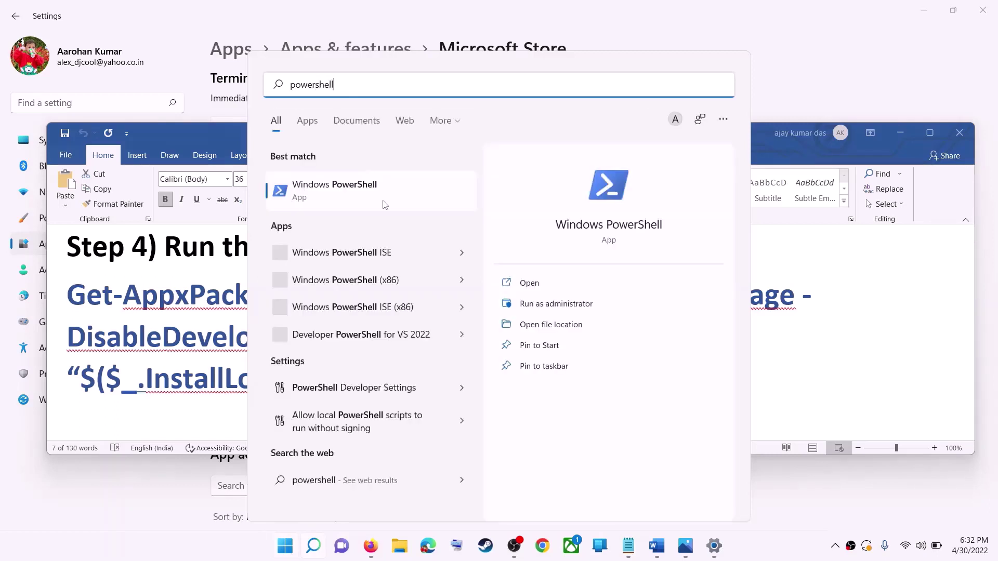
right_click(344, 194)
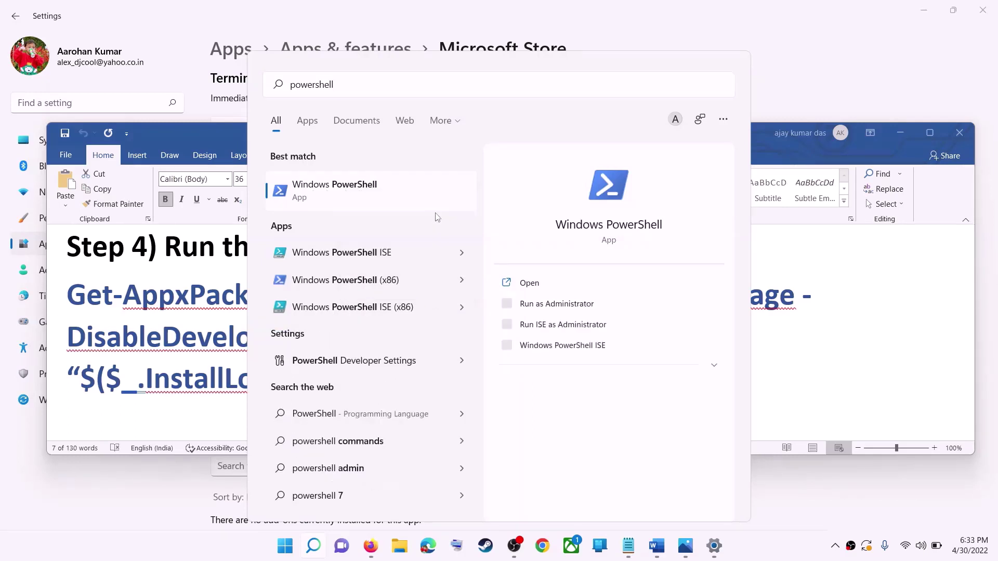
right_click(428, 208)
click(439, 209)
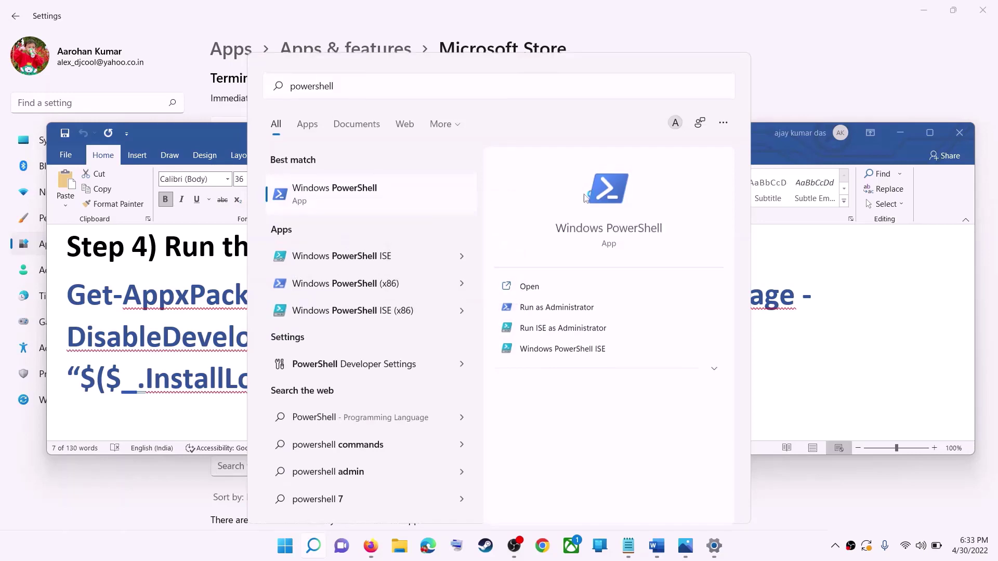
click(437, 370)
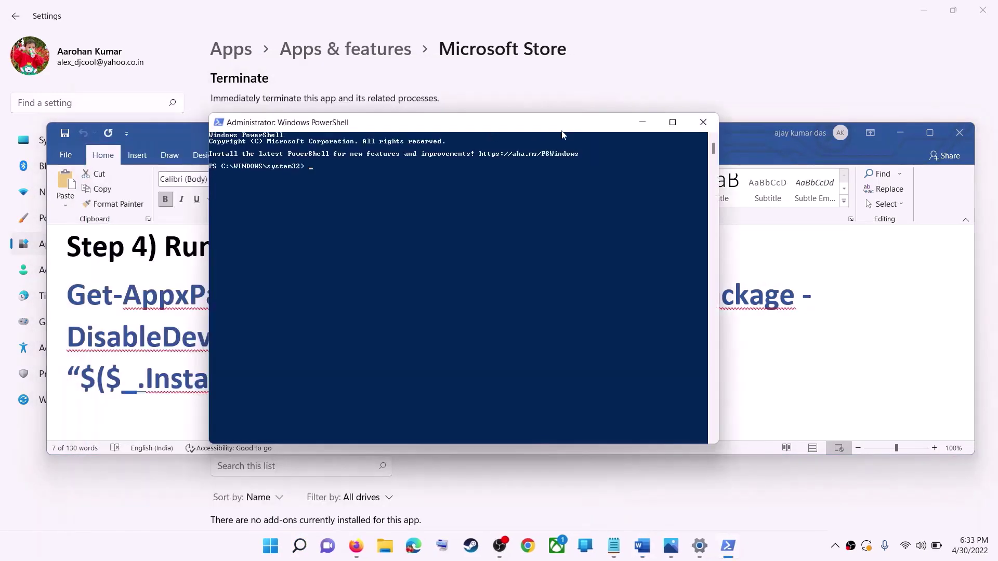
key(ctrl+v)
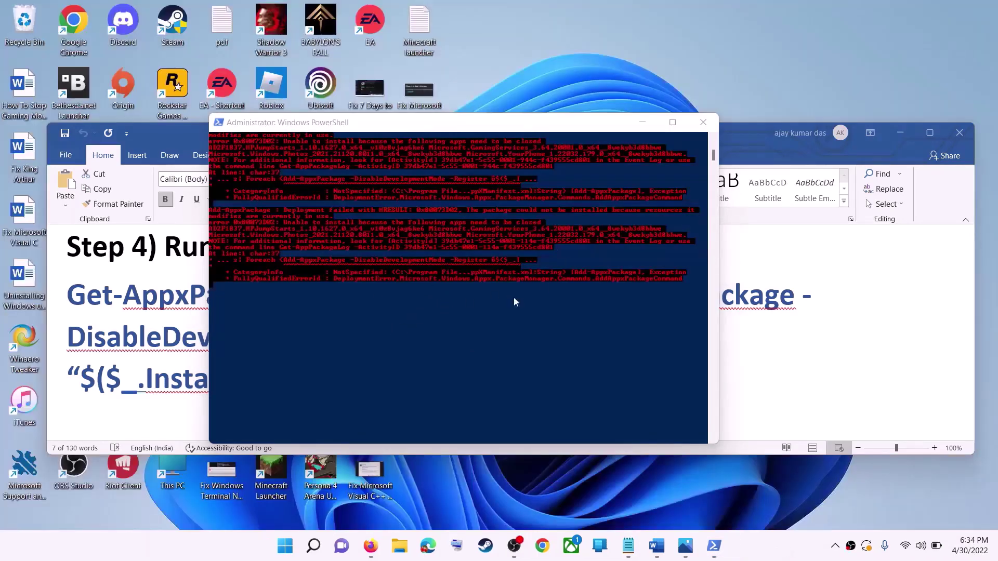
click(702, 123)
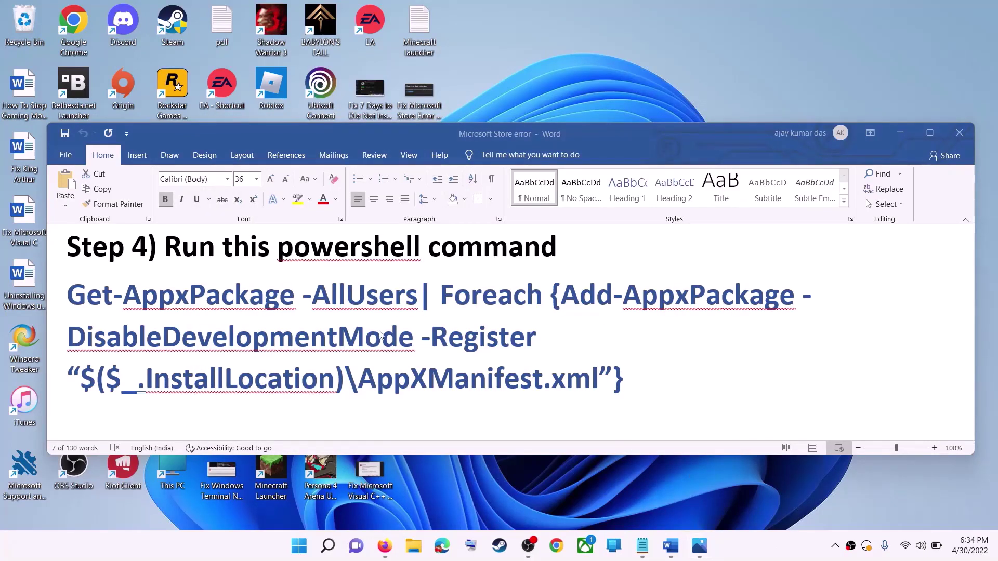
- Read Step 5 in the Word document and open the Users folder of the C: drive in File Explorer
triple_click(411, 332)
scroll(432, 355, down, 3)
scroll(432, 354, down, 2)
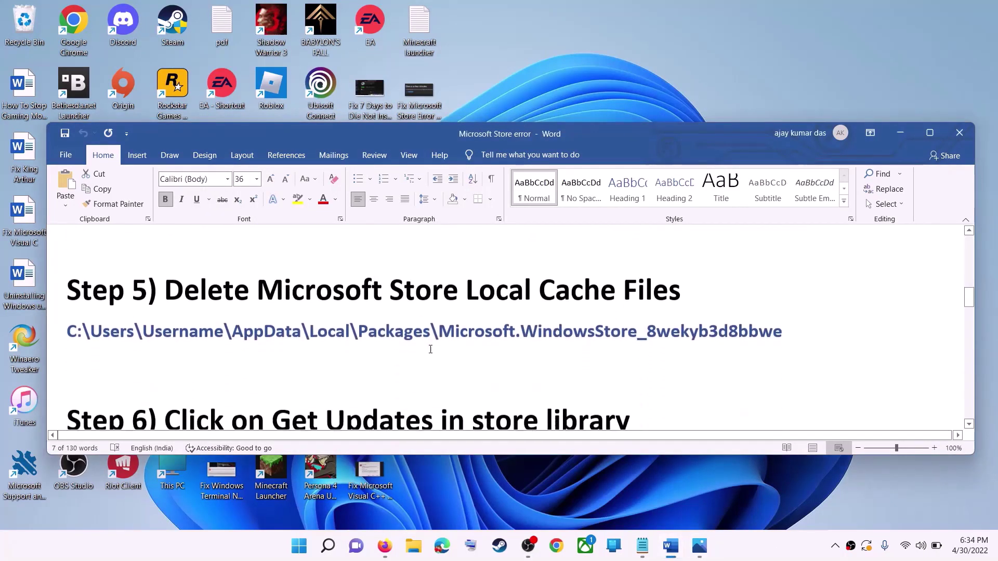
scroll(730, 314, up, 1)
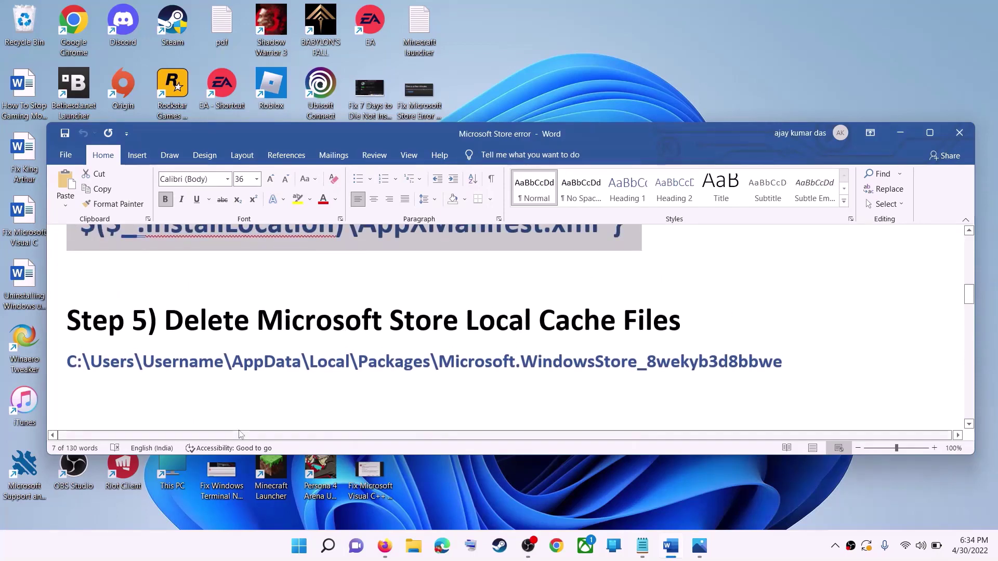
key(super+e)
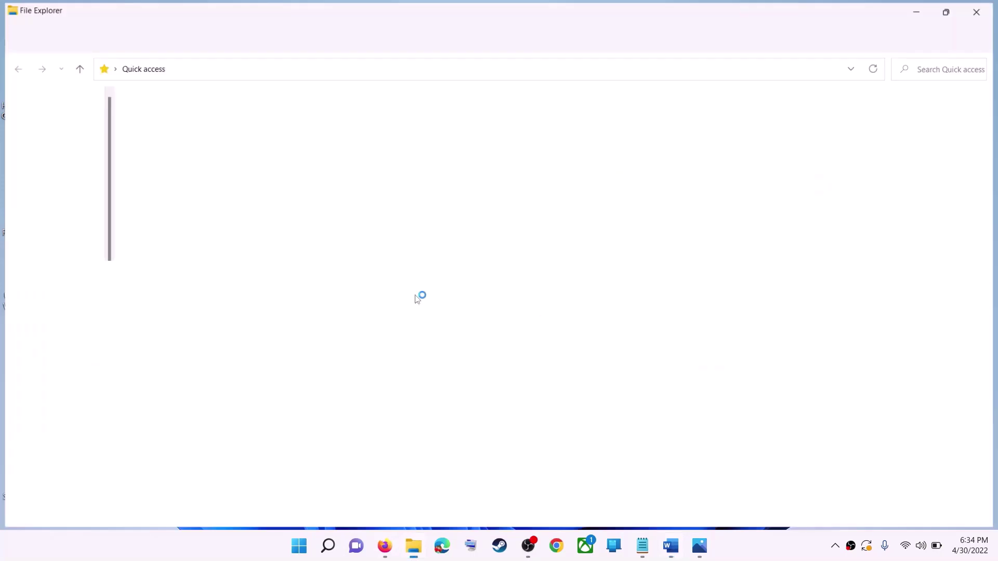
click(39, 231)
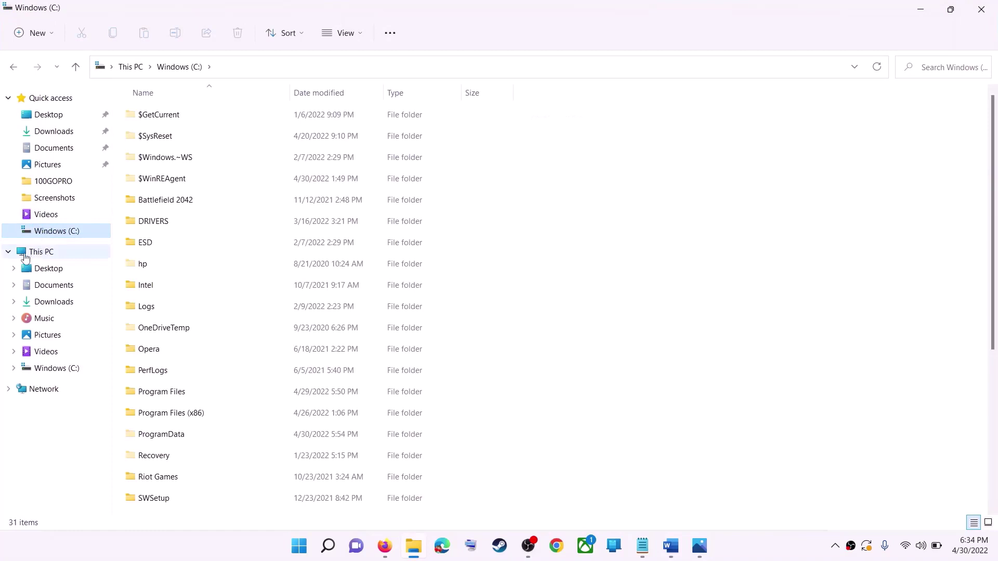
click(41, 251)
click(224, 205)
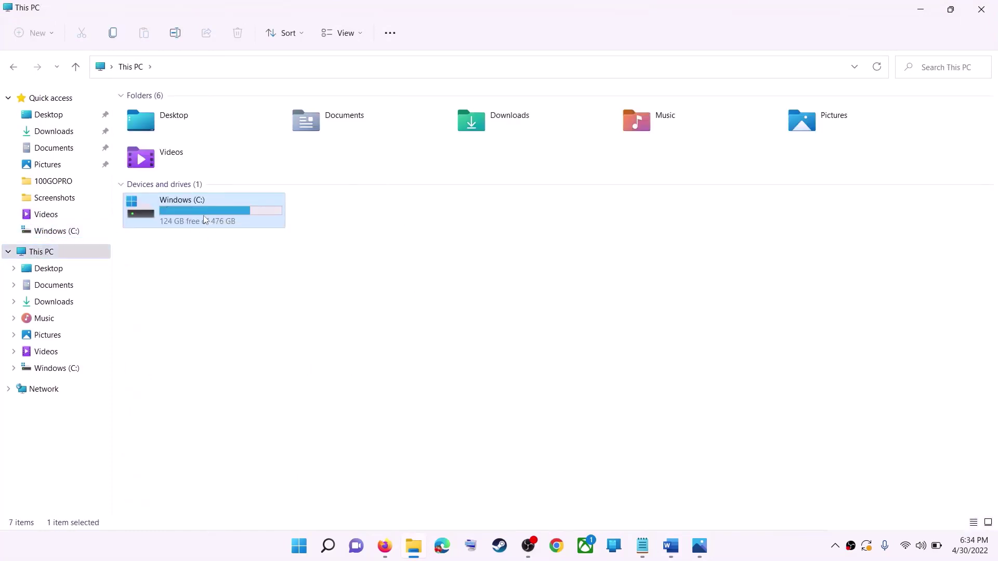
double_click(210, 217)
scroll(260, 302, down, 5)
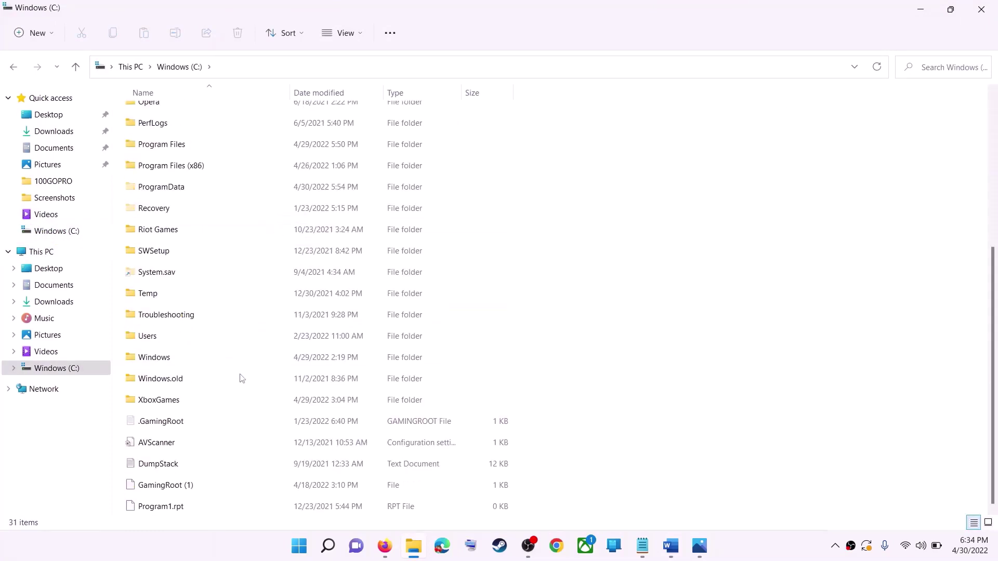
click(154, 342)
double_click(174, 337)
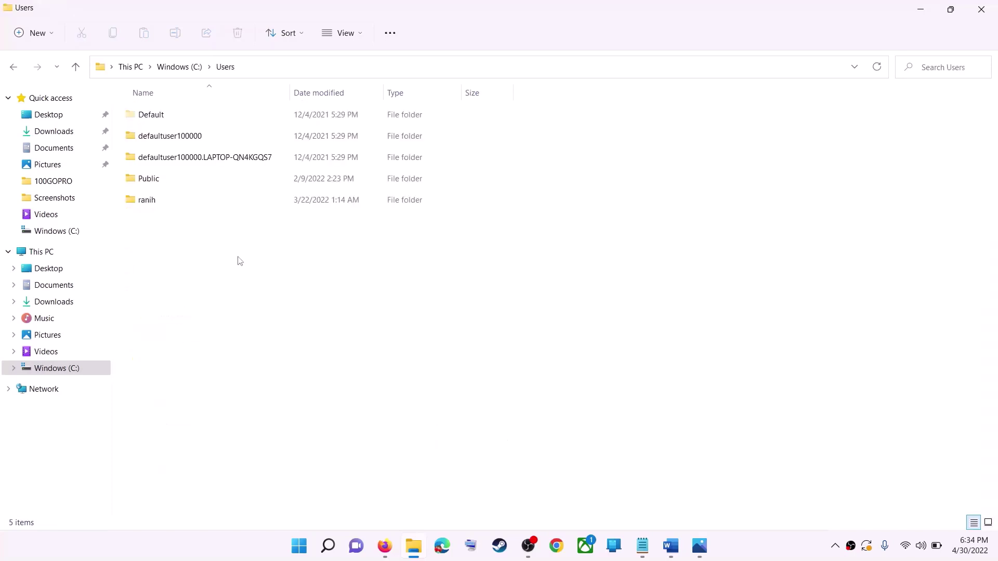
- Open the user's profile folder, check that the Hidden items display option is on, and open the AppData folder
click(173, 203)
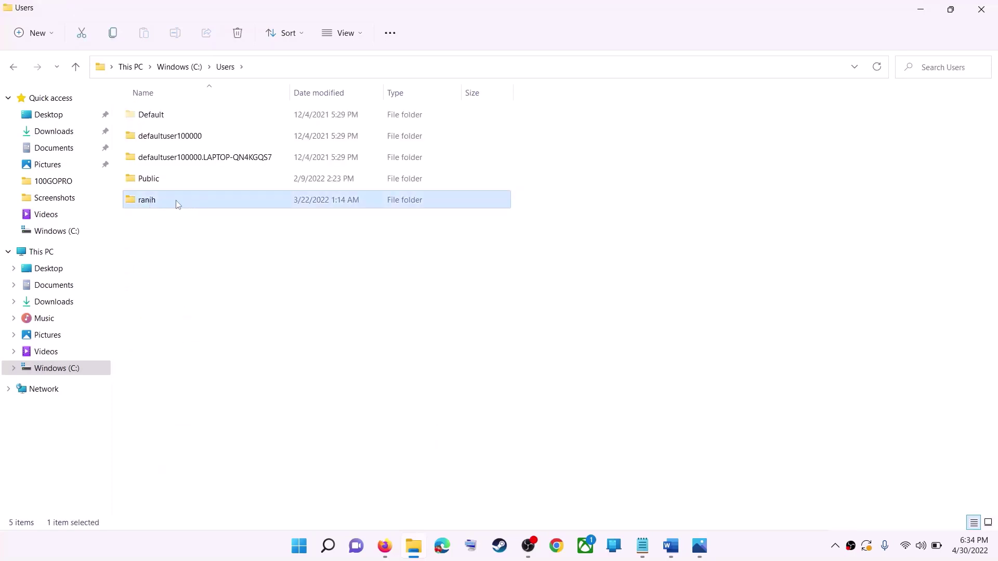
double_click(176, 203)
click(190, 249)
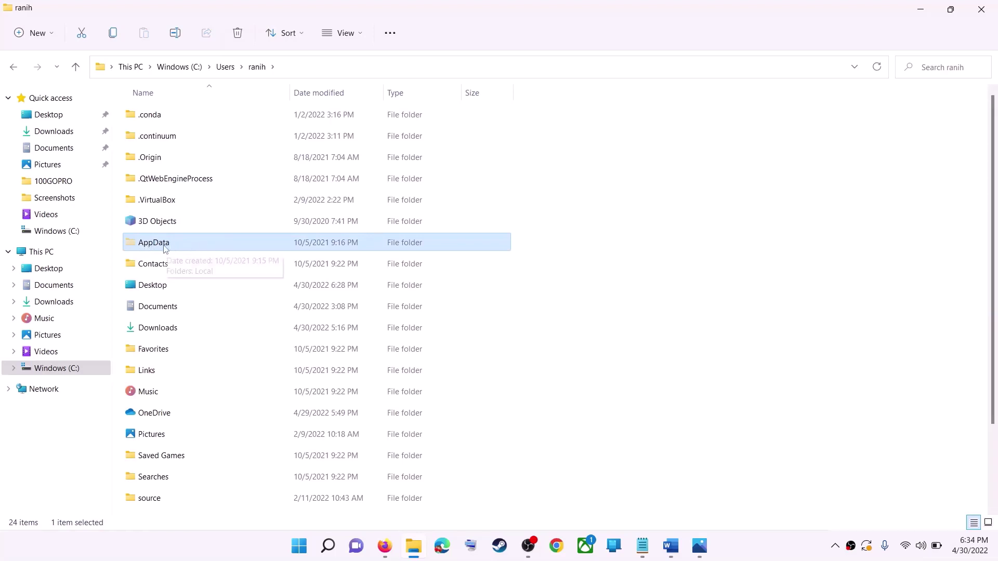
click(361, 37)
mouse_move(341, 260)
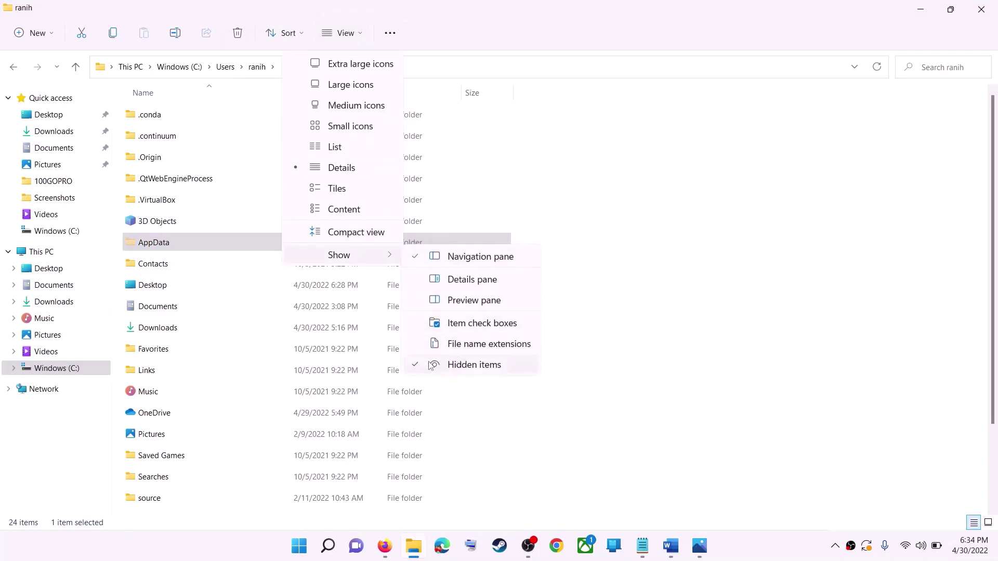
click(158, 247)
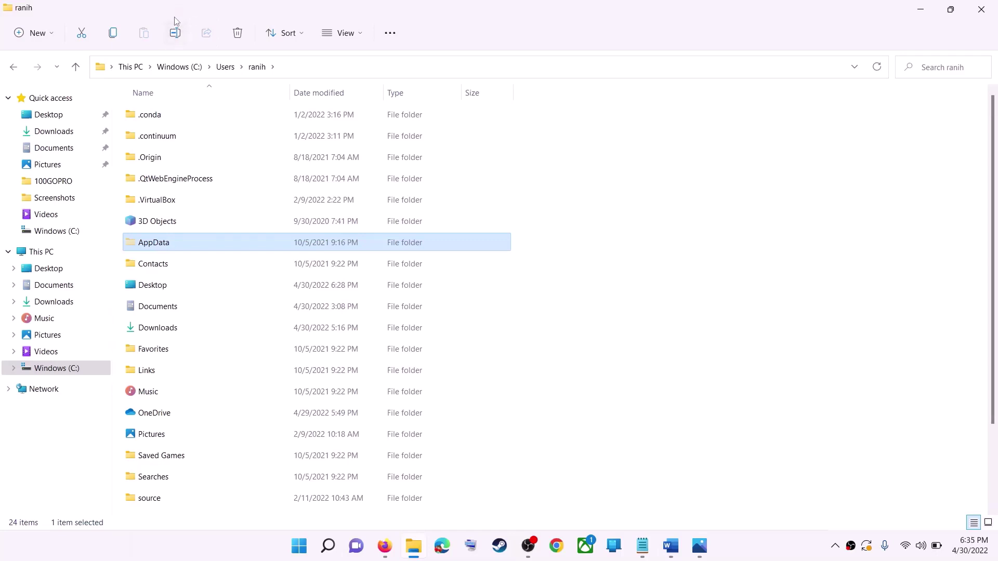
double_click(185, 243)
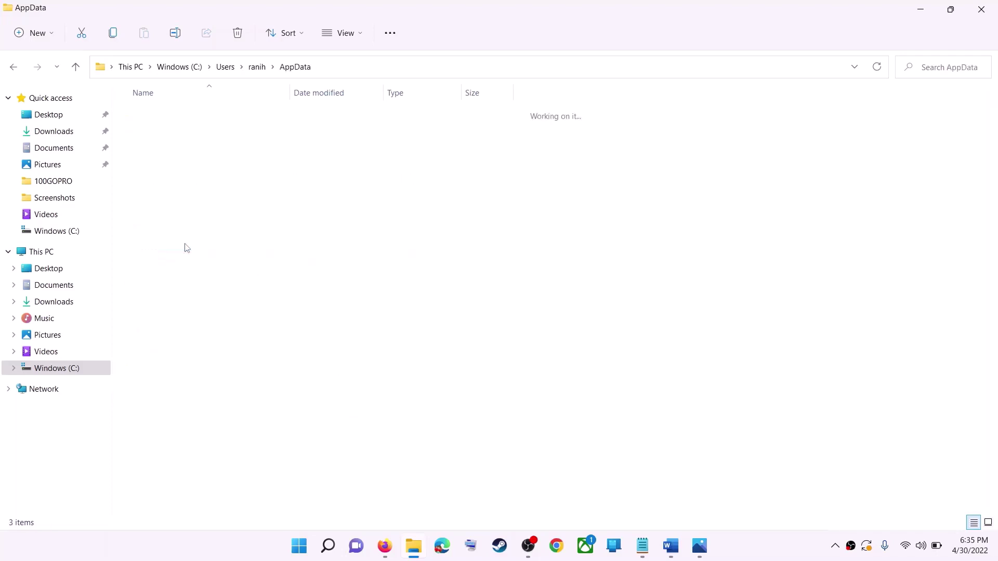
- Open the Local folder and its Packages subfolder
double_click(182, 118)
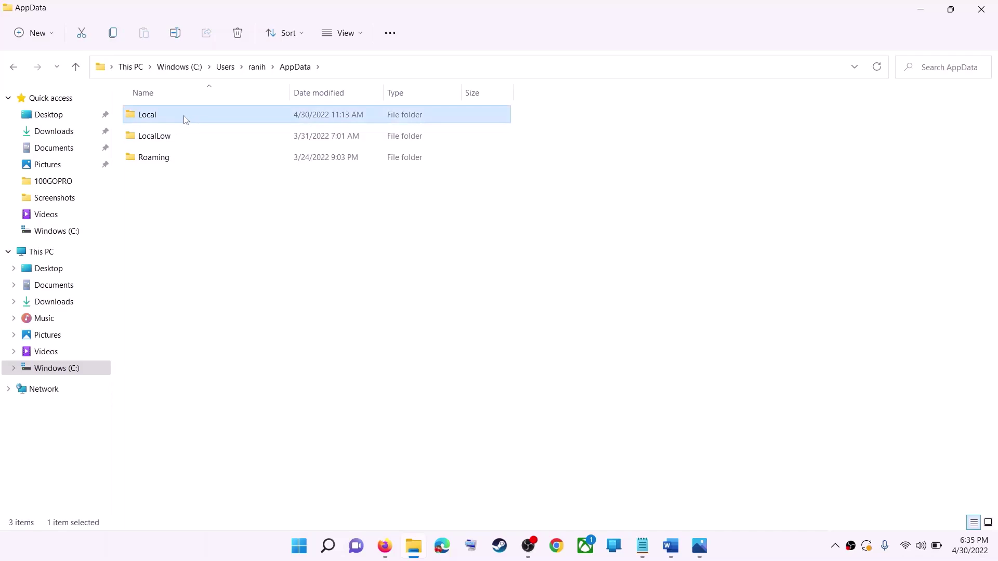
click(156, 202)
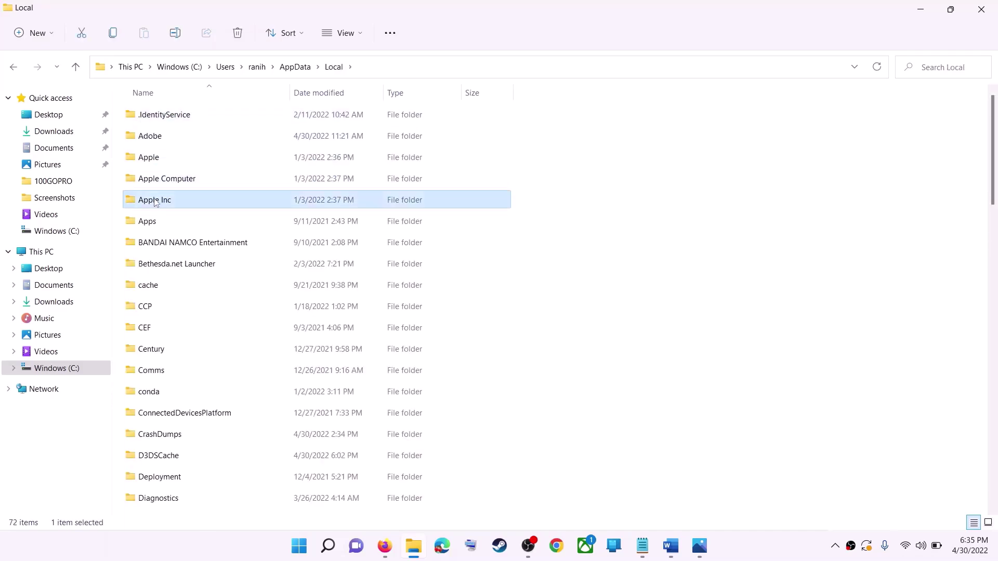
key(p)
click(234, 120)
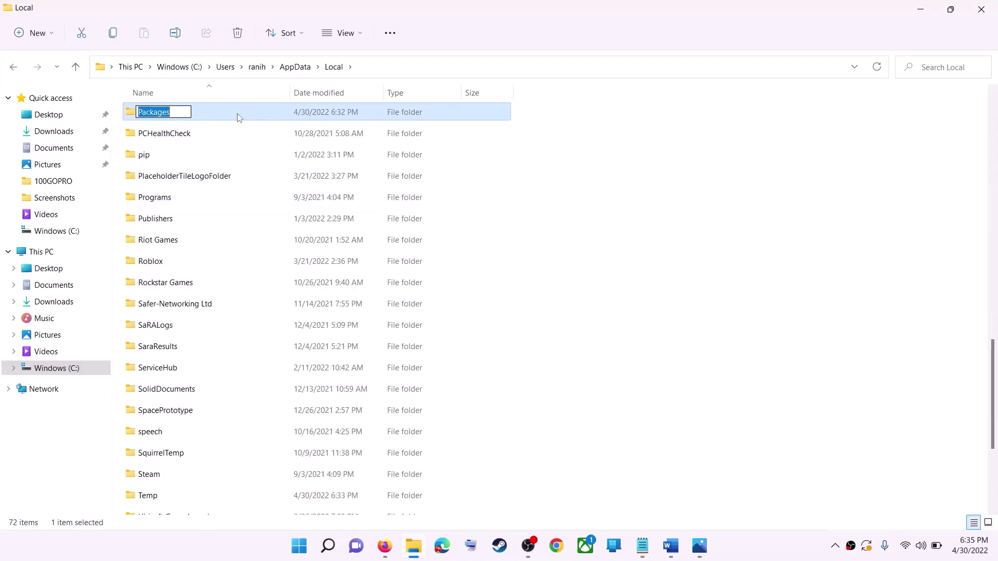
double_click(234, 119)
- Find the Microsoft.WindowsStore_8wekyb3d8bbwe folder in Packages, checking its name against the Word document, and open it
scroll(289, 328, down, 6)
scroll(288, 328, down, 10)
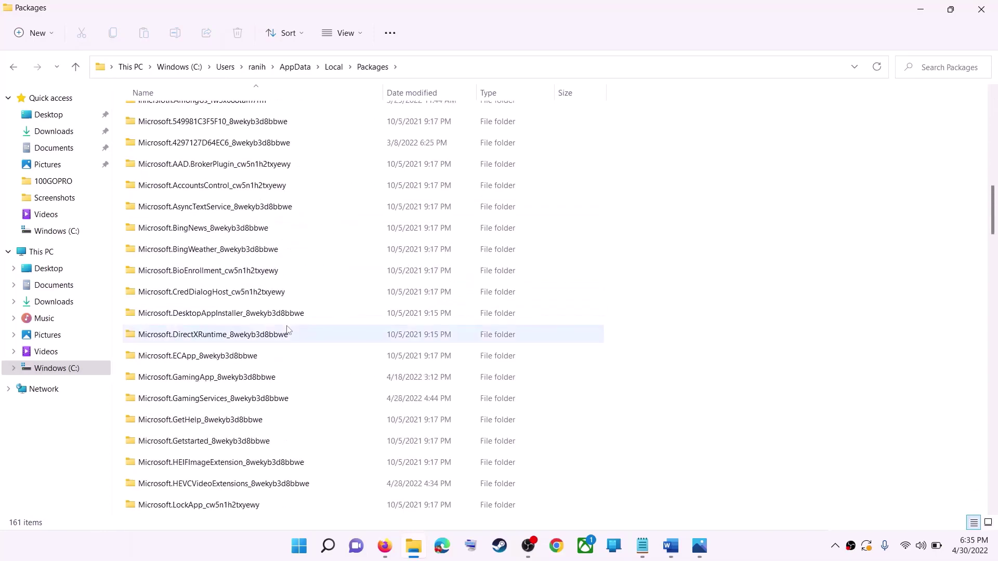
key(alt+Tab)
key(alt+Tab)
scroll(269, 356, down, 12)
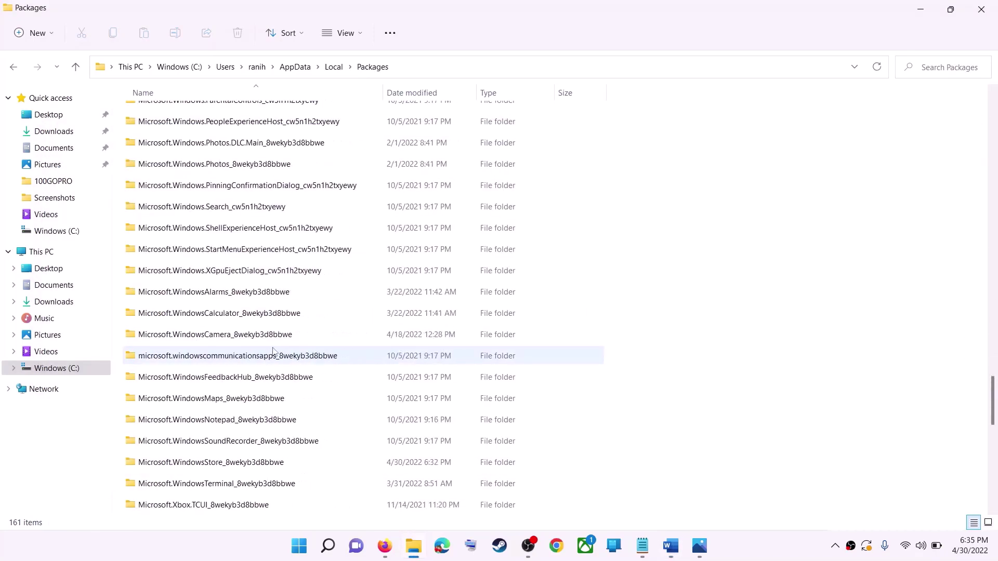
scroll(273, 351, down, 3)
click(216, 273)
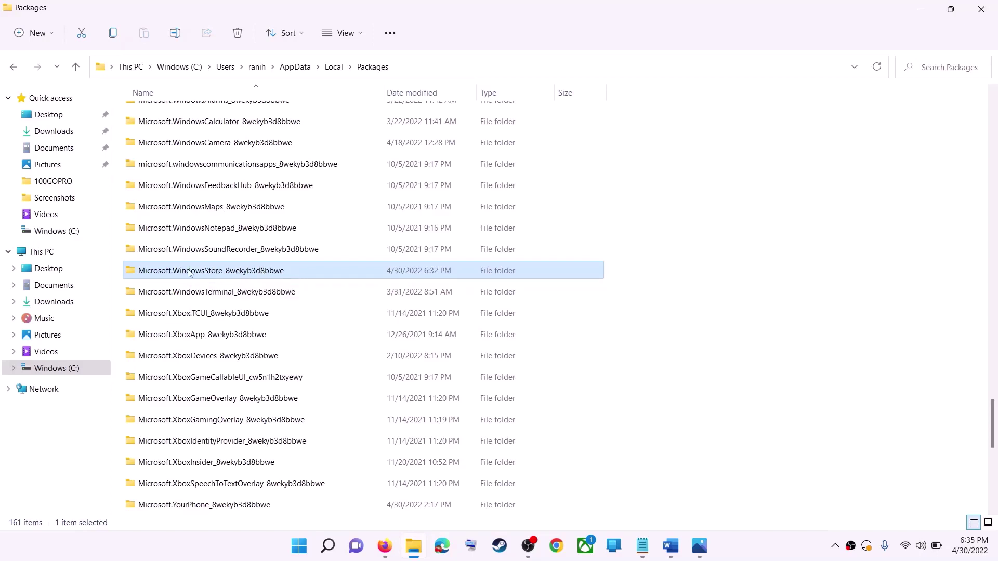
click(295, 281)
click(298, 270)
click(320, 267)
double_click(311, 269)
- Delete the LocalCache folder from the Microsoft Store package folder
click(168, 161)
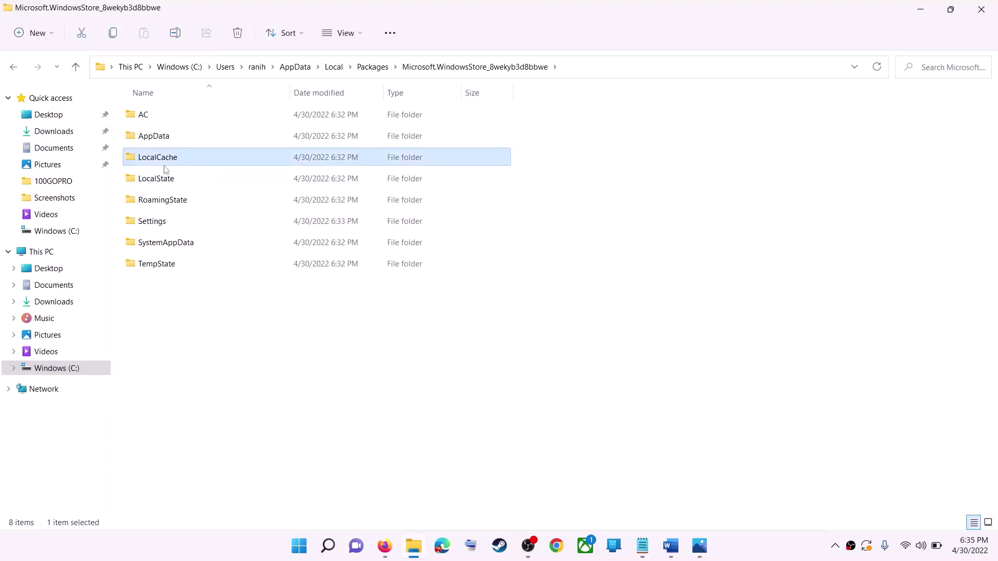
right_click(167, 162)
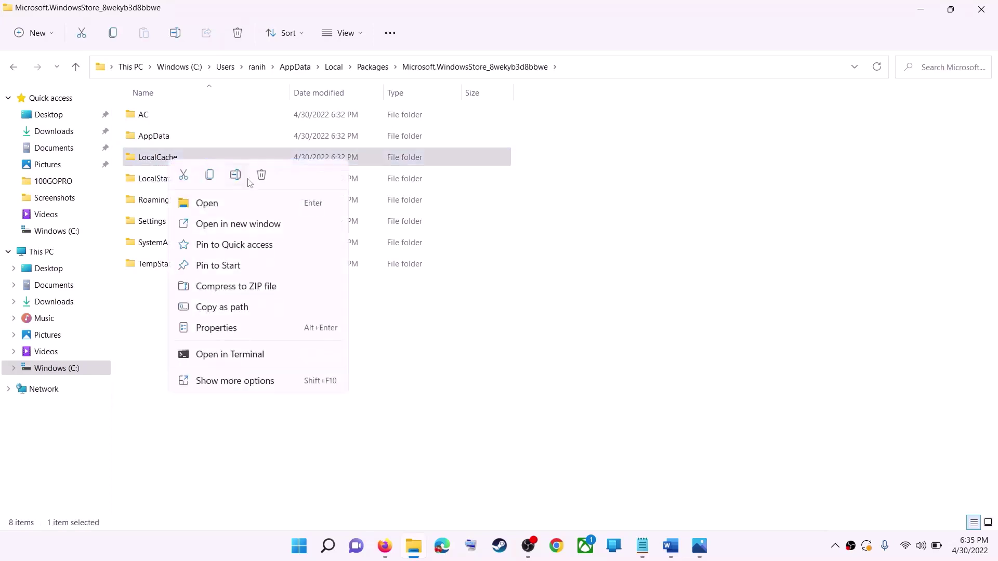
click(261, 175)
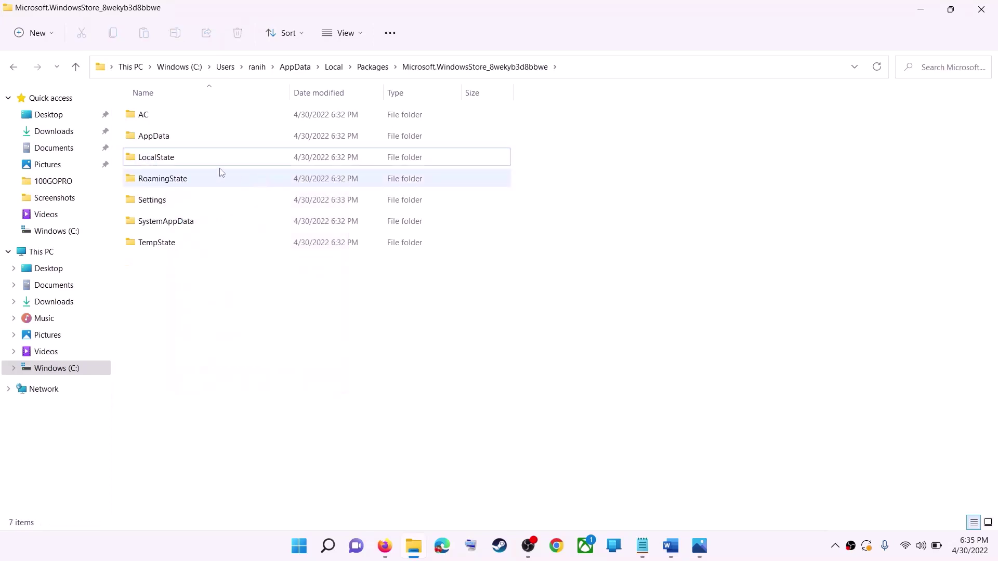
click(311, 548)
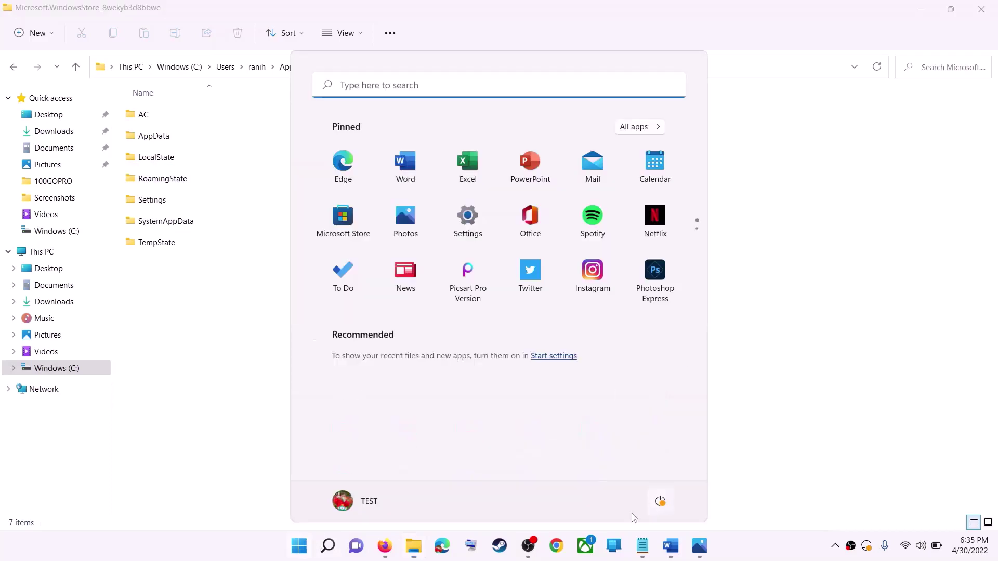
click(660, 501)
key(Escape)
key(Escape)
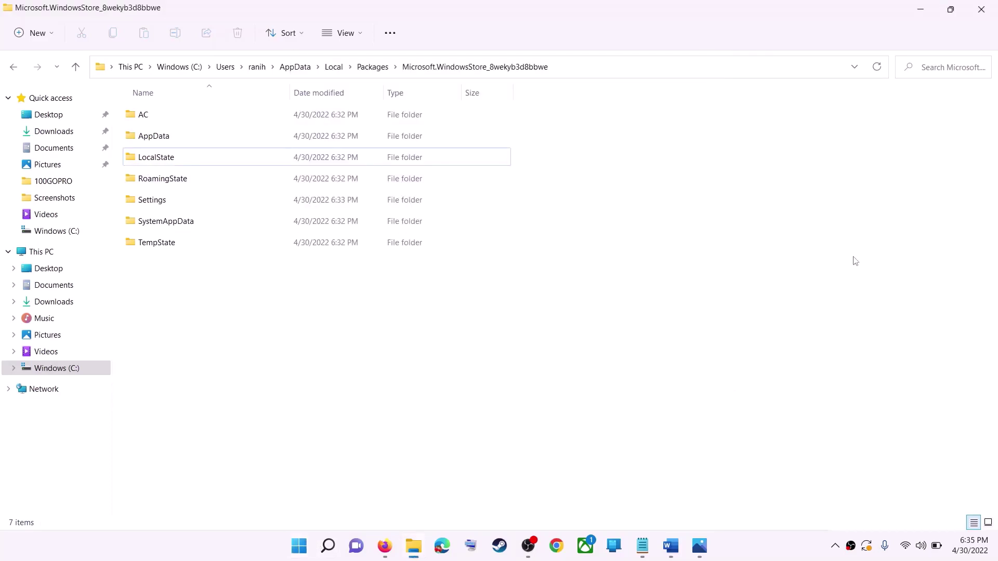
- Close File Explorer and read Step 6 in the Word document, highlighting "Get Updates in store library"
click(981, 9)
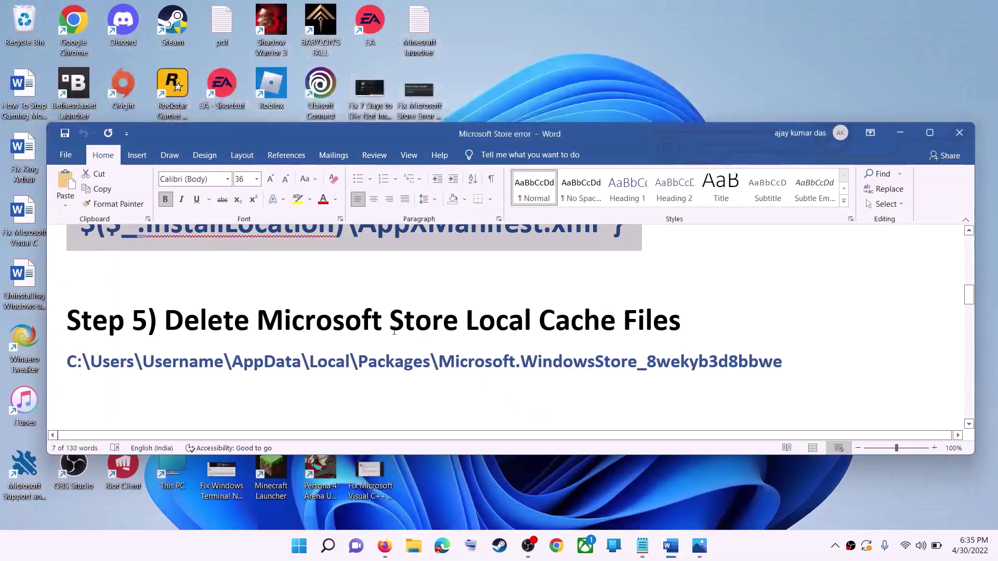
click(250, 324)
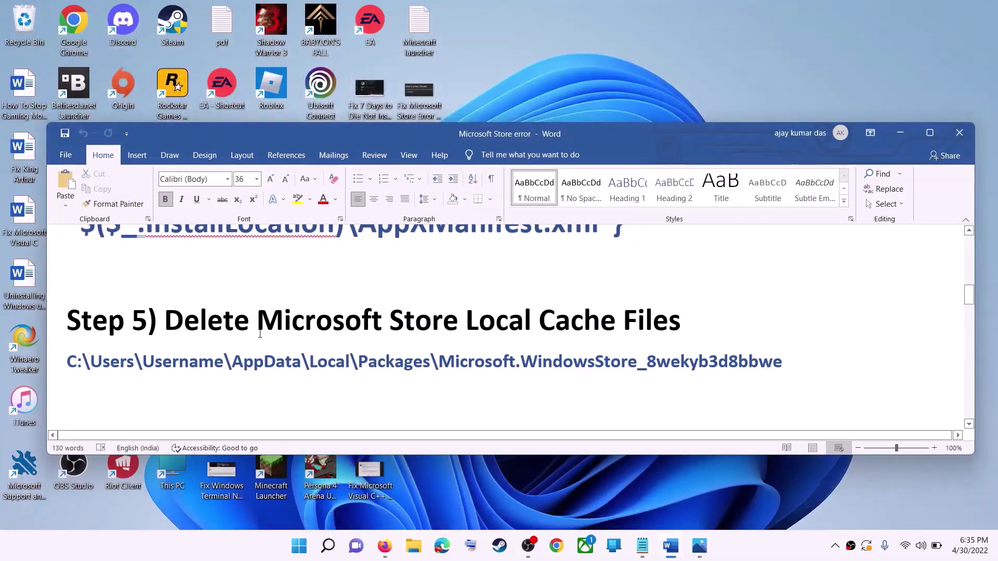
scroll(270, 327, down, 3)
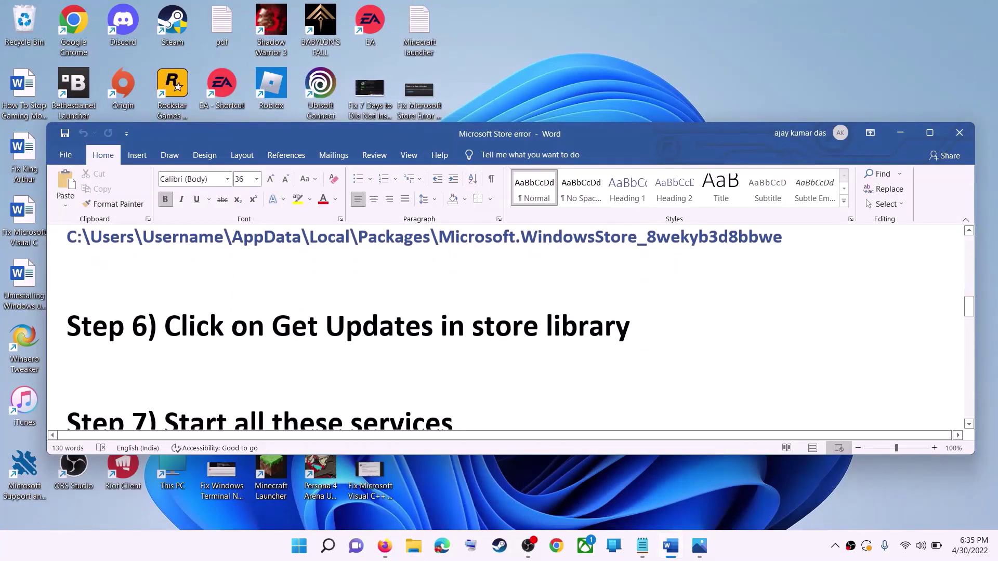
scroll(272, 357, up, 1)
drag(271, 358, 658, 356)
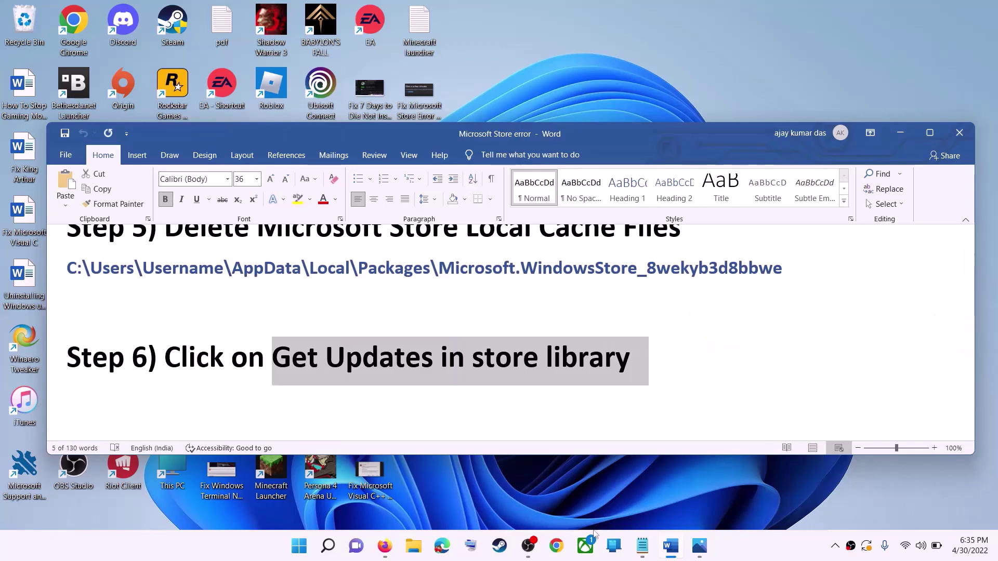
- Search Windows for "store", launch Microsoft Store maximized and go to its Library page of updates and downloads
click(301, 549)
click(302, 550)
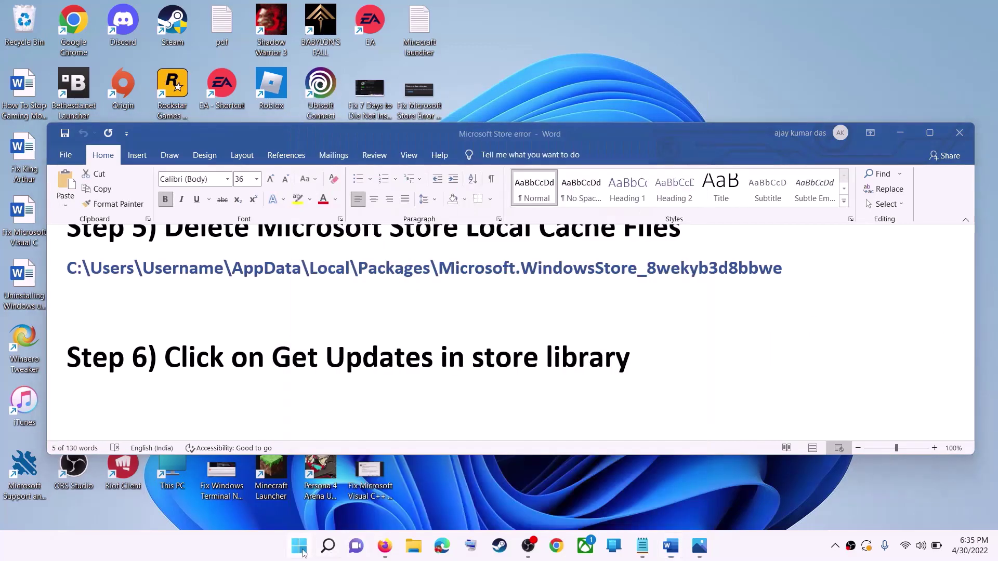
click(328, 546)
text(store)
key(Return)
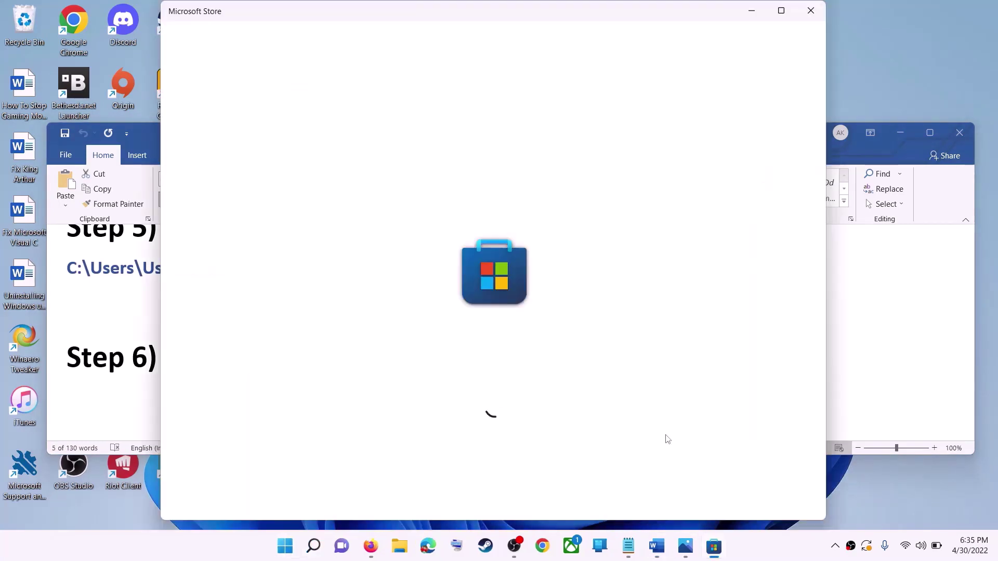
click(780, 11)
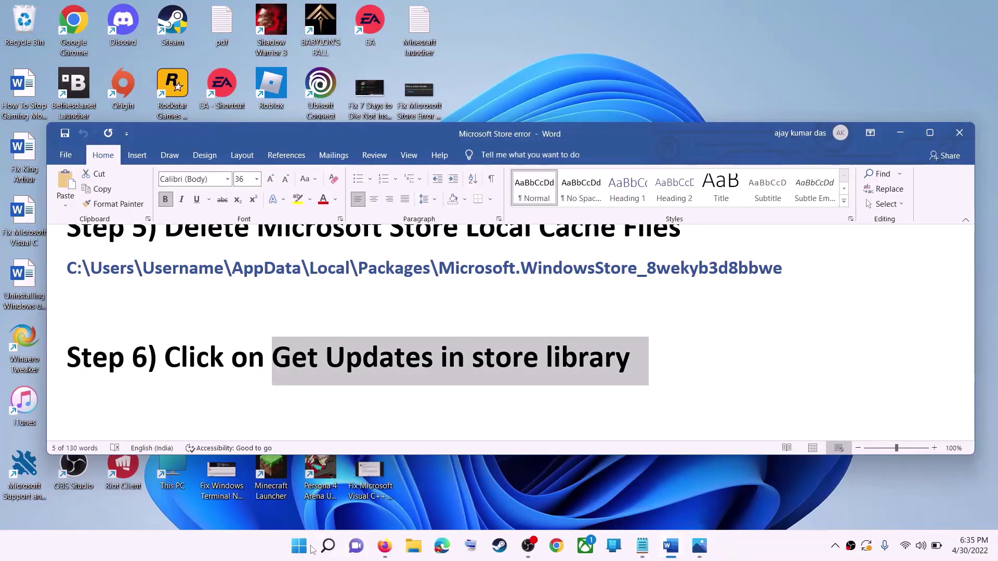
click(301, 547)
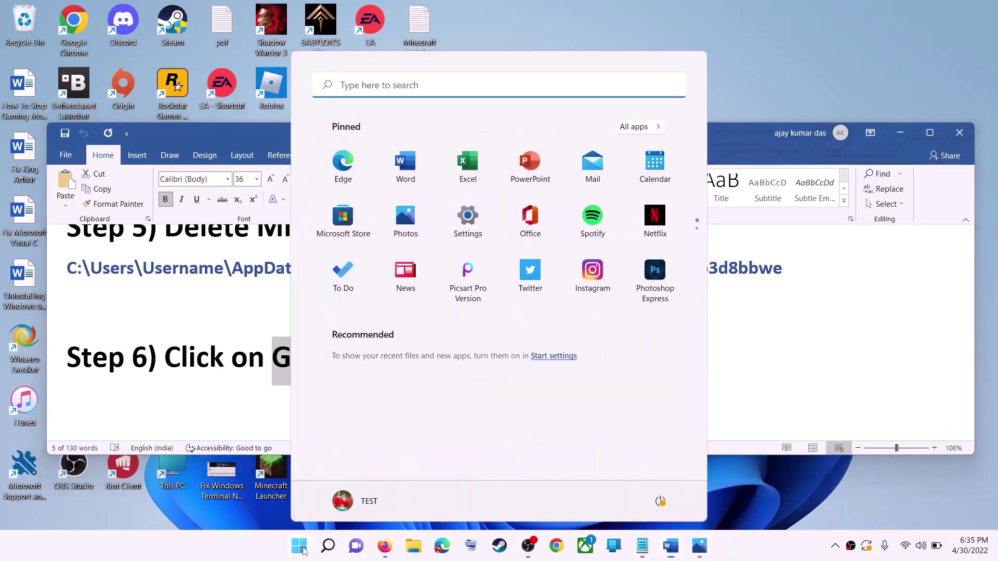
text(store)
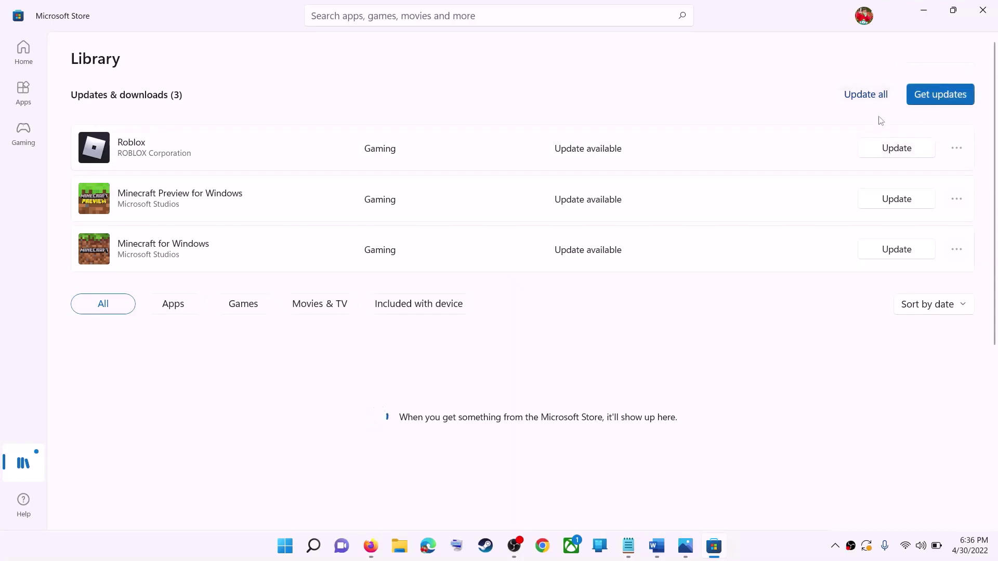
- Minimize Microsoft Store and read Step 7 in the Word document, highlighting "Start all these services"
click(925, 14)
drag(629, 359, 166, 359)
scroll(309, 362, down, 3)
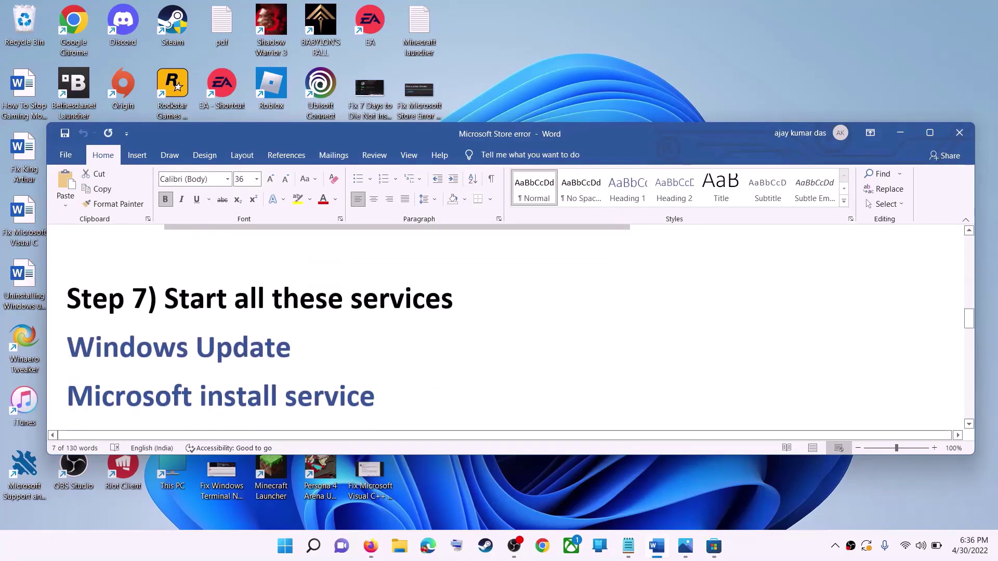
drag(166, 299, 453, 299)
scroll(453, 299, down, 1)
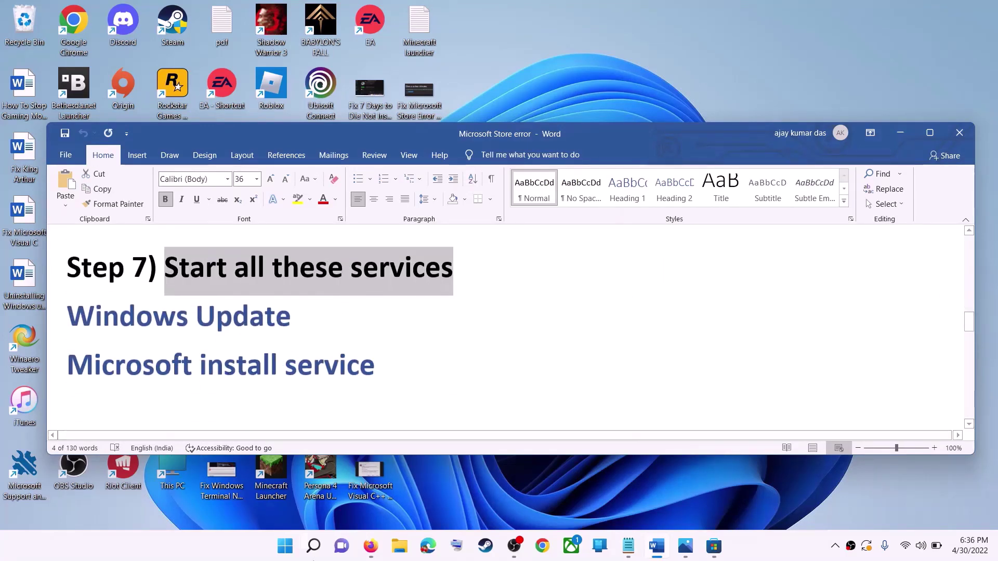
- Search Windows for "services" and open the Services app
click(291, 556)
text(services)
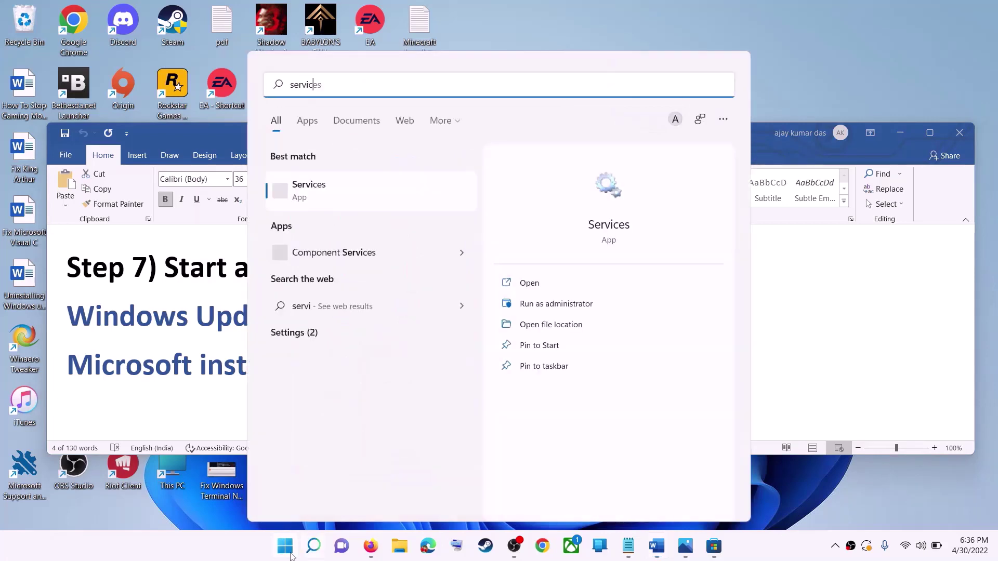
click(343, 195)
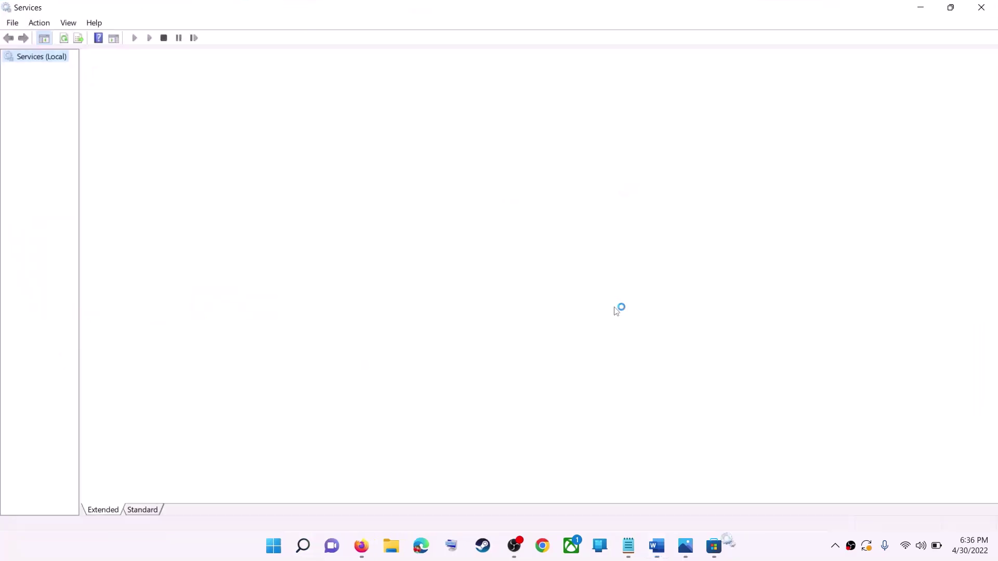
- Set the Windows Update service's startup type to Automatic, apply it and restart the service
click(326, 396)
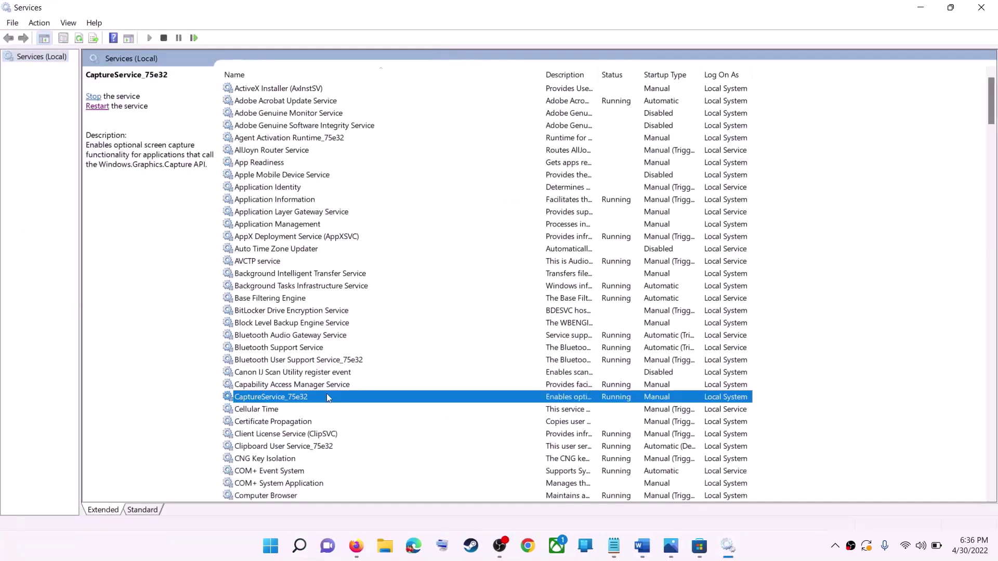
key(w)
scroll(347, 447, down, 7)
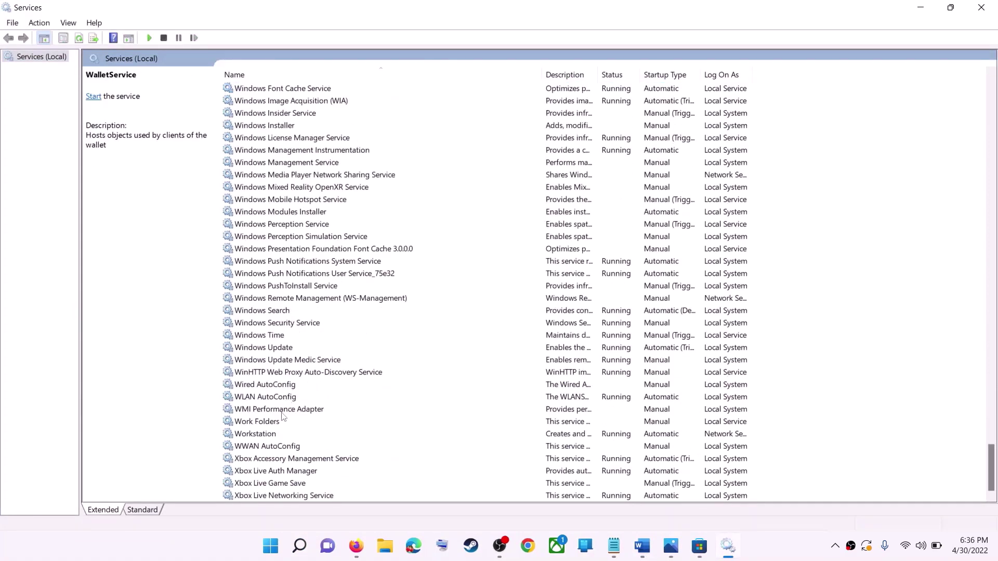
click(282, 349)
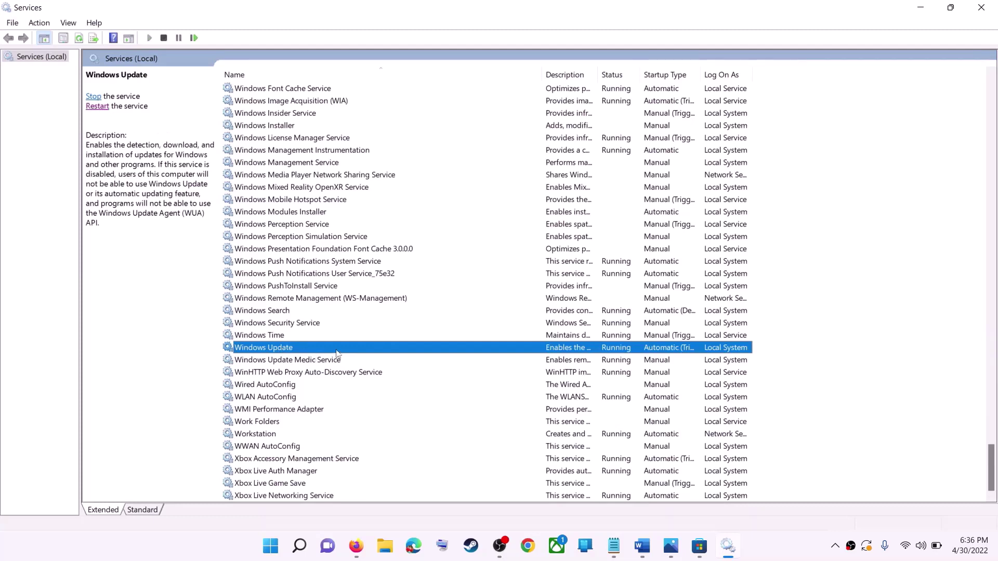
double_click(337, 353)
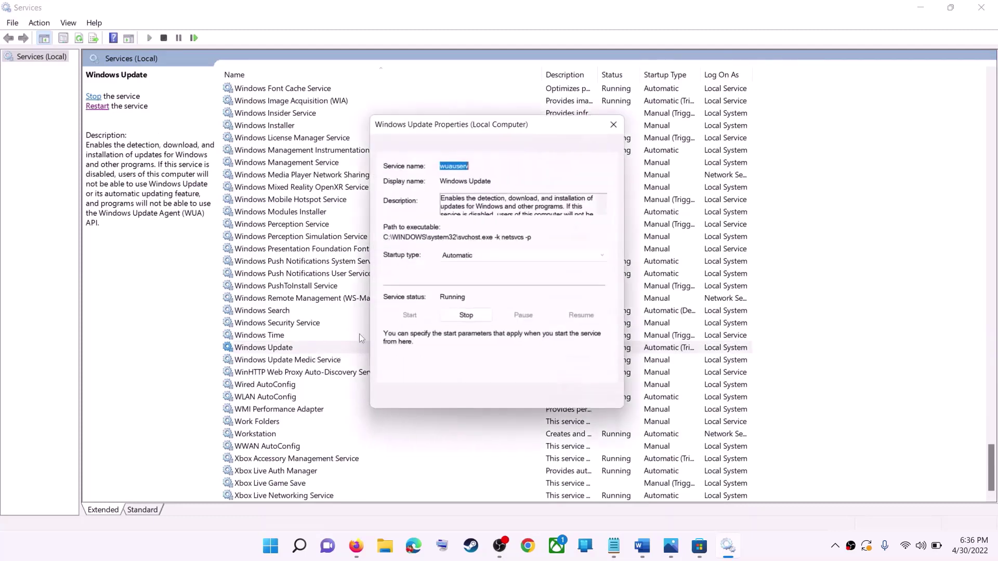
click(488, 261)
click(483, 286)
click(610, 406)
click(498, 404)
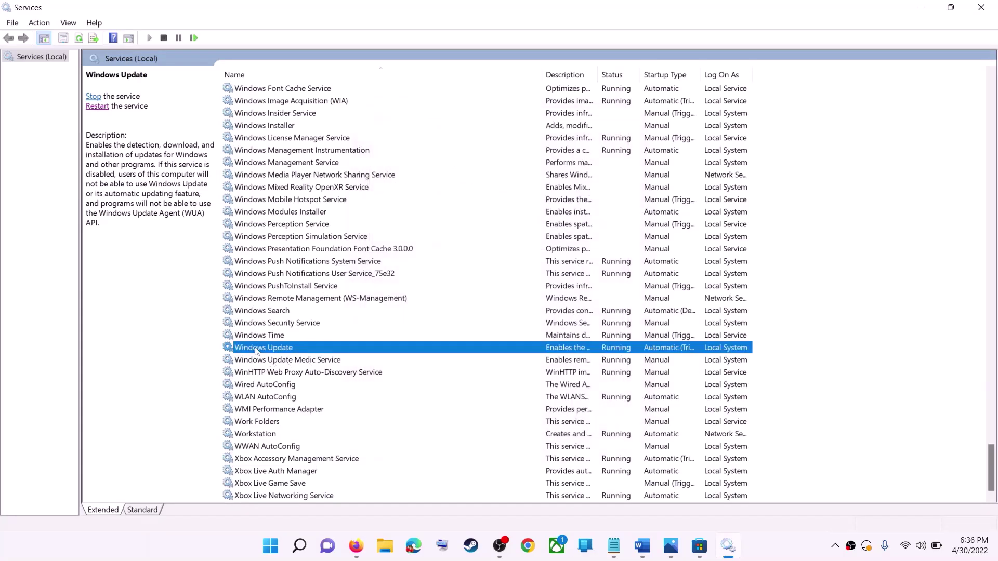
click(96, 108)
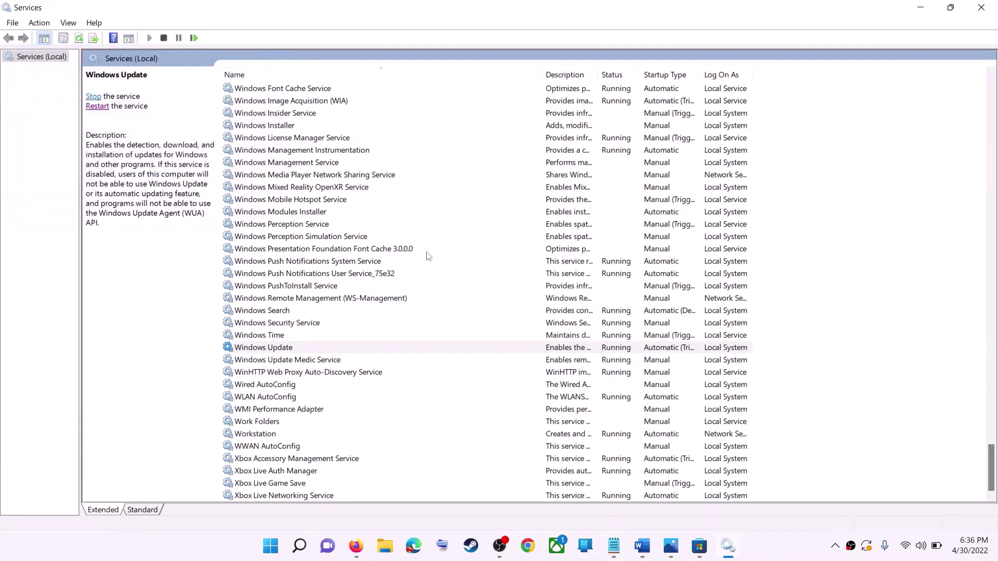
- Set the Microsoft Store Install Service's startup type to Automatic, apply it and restart the service
click(319, 263)
key(m)
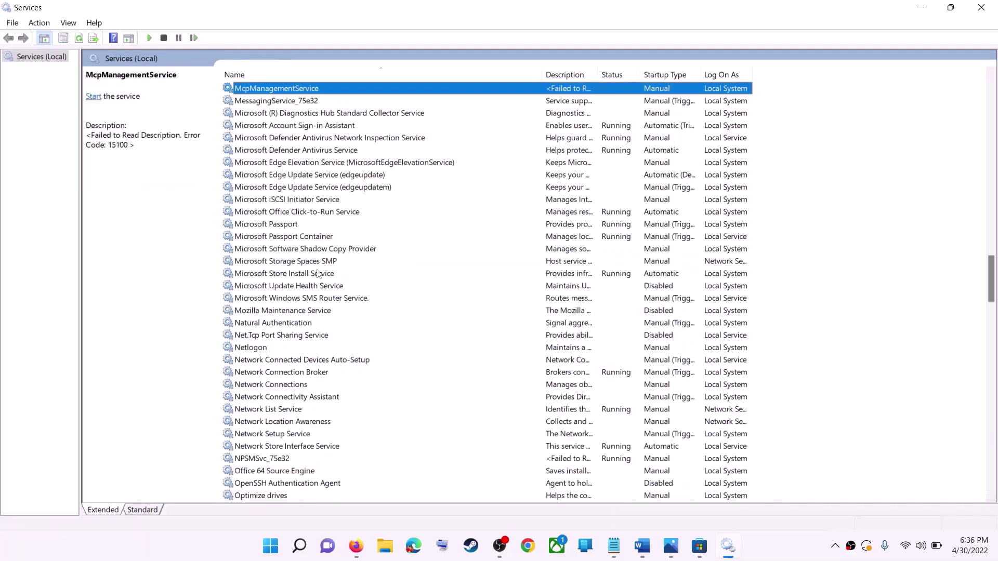
click(319, 274)
double_click(462, 274)
click(525, 256)
click(520, 265)
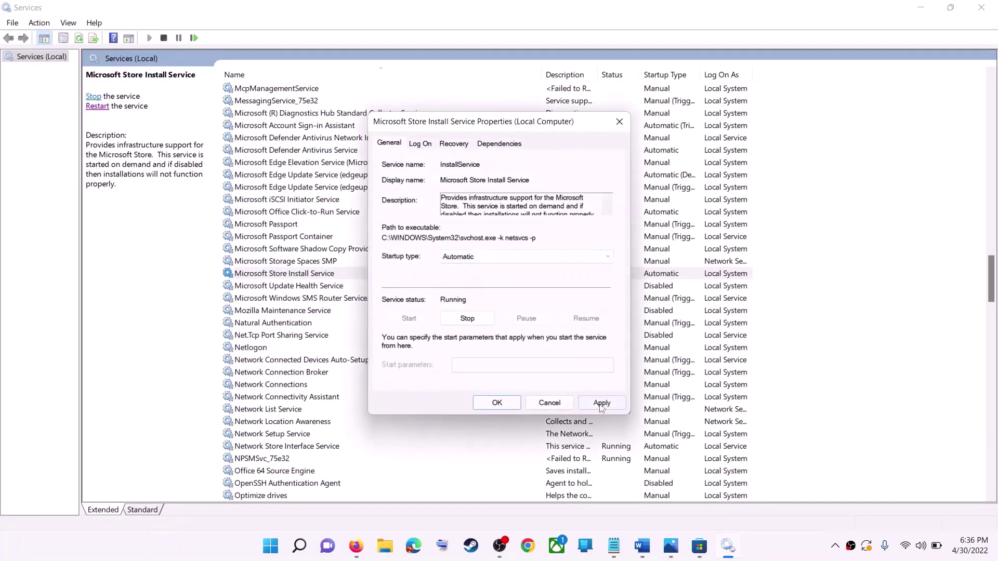
click(600, 403)
click(497, 403)
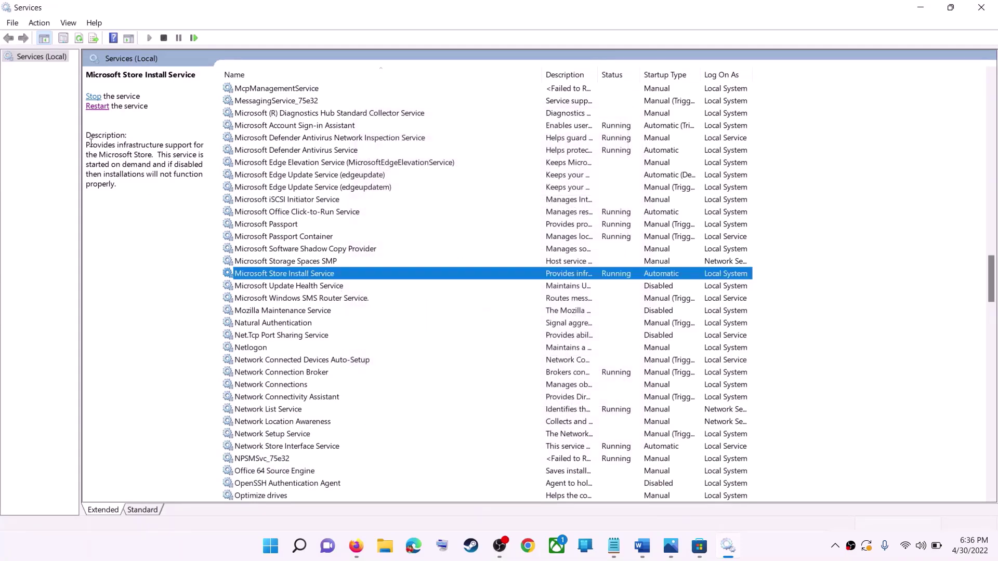
click(93, 107)
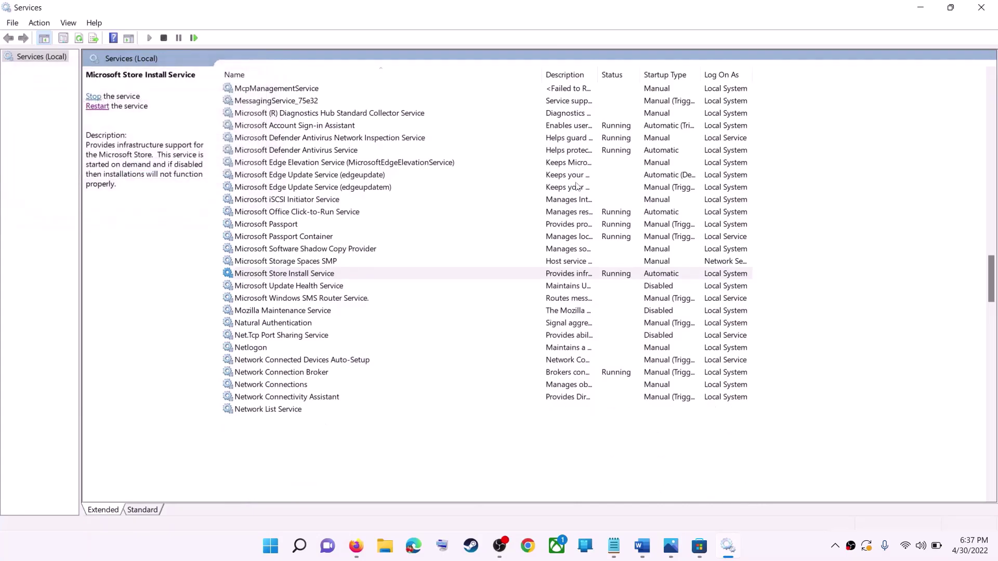
- Close Services and read Step 8 in the Word document, highlighting "Update Windows"
click(987, 11)
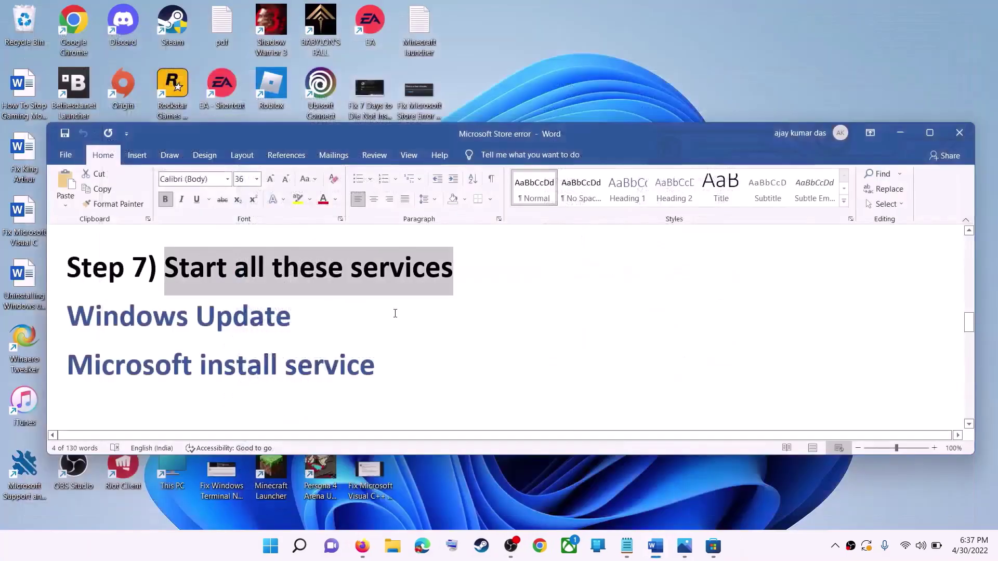
scroll(291, 322, down, 4)
scroll(308, 320, up, 1)
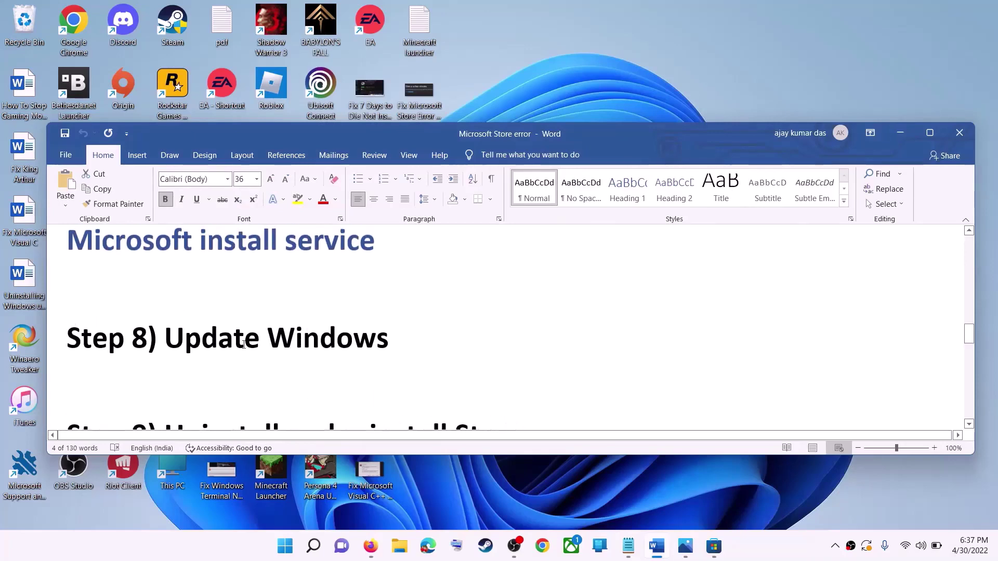
drag(165, 340, 440, 361)
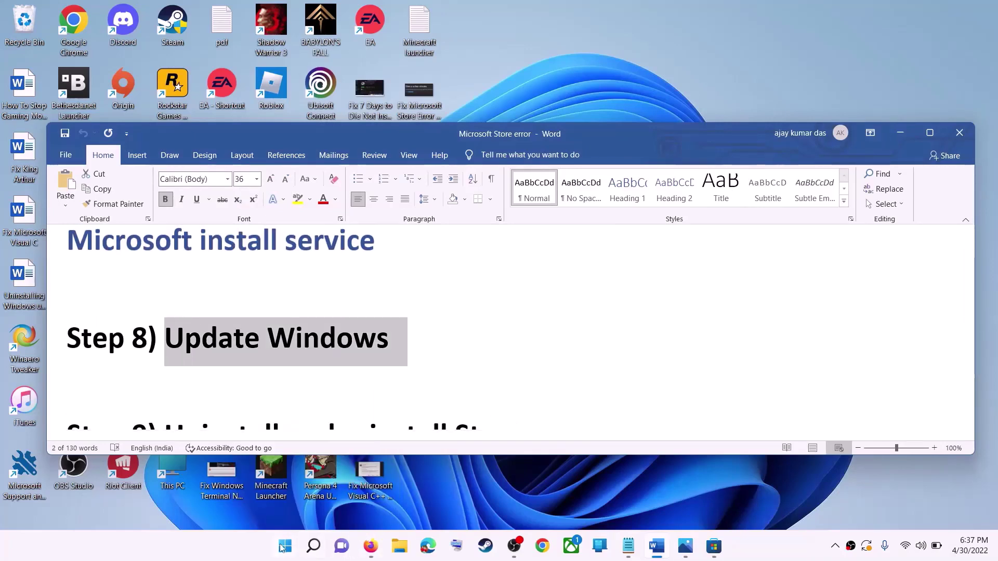
- Open Windows Settings and go to the Windows Update page
click(285, 546)
click(466, 227)
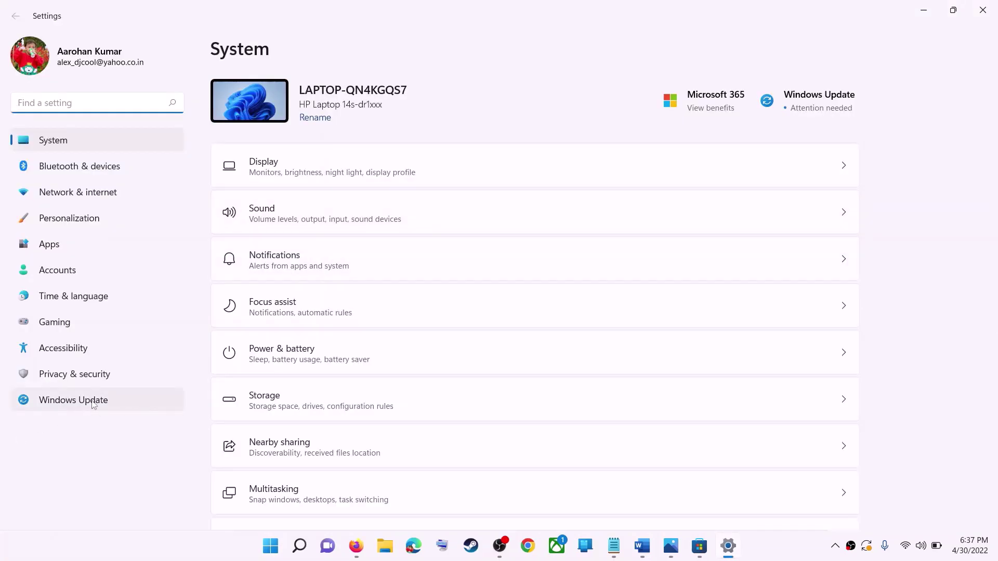
click(80, 407)
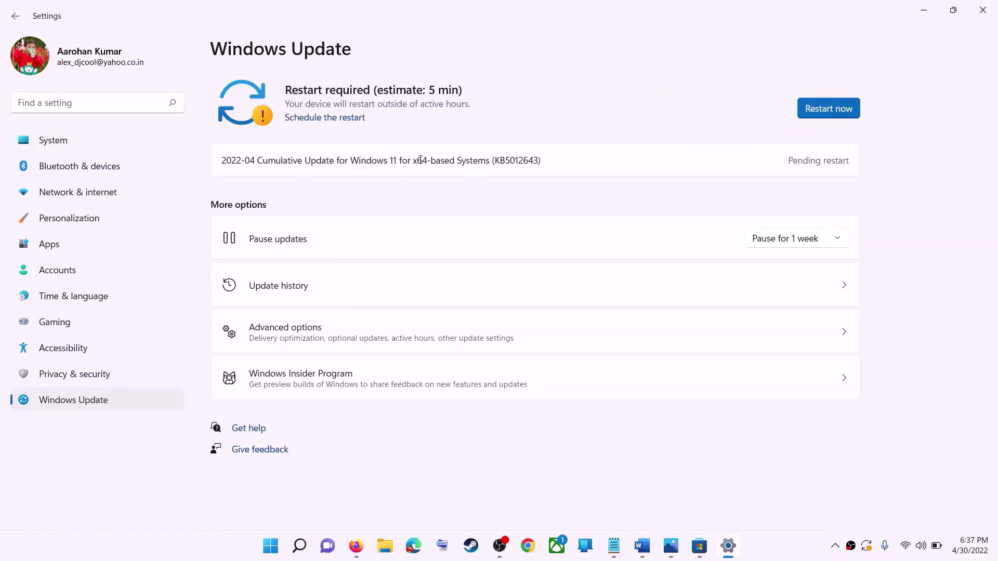
- Minimize Settings and copy the Step 9 command "Get-AppxPackage -allusers *WindowsStore* | Remove-AppxPackage" from the Word document
click(924, 10)
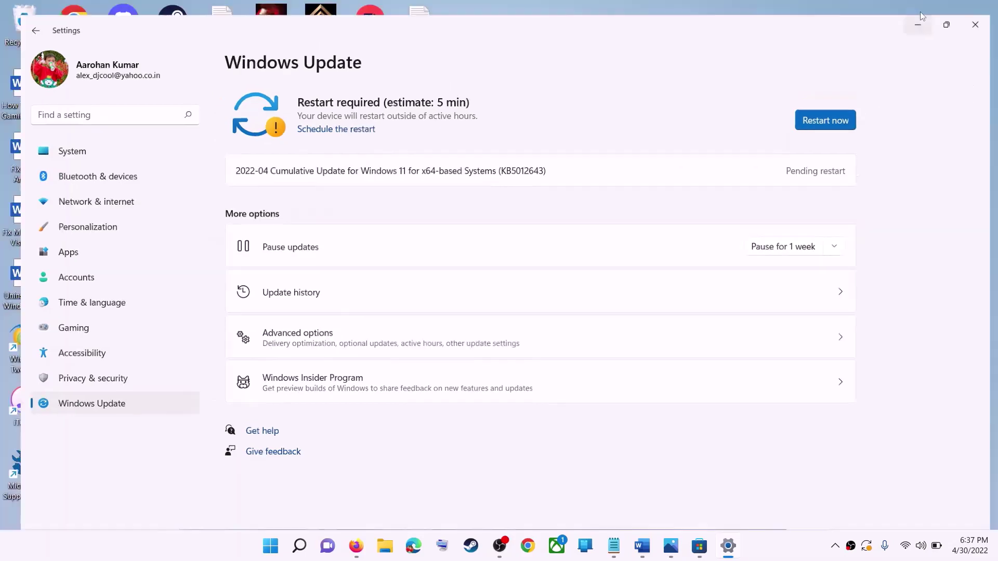
scroll(294, 348, down, 3)
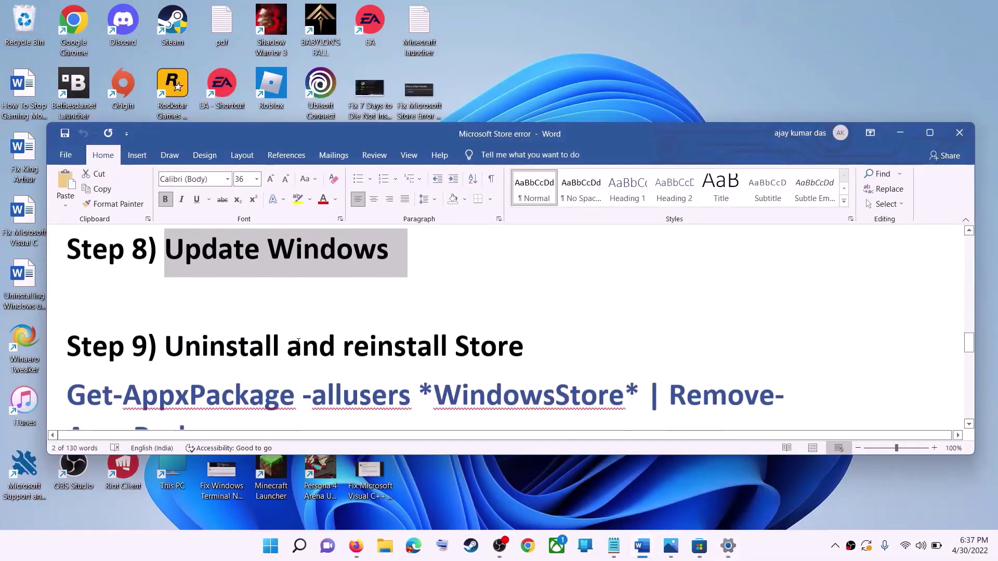
scroll(298, 342, down, 1)
drag(263, 370, 68, 343)
right_click(151, 356)
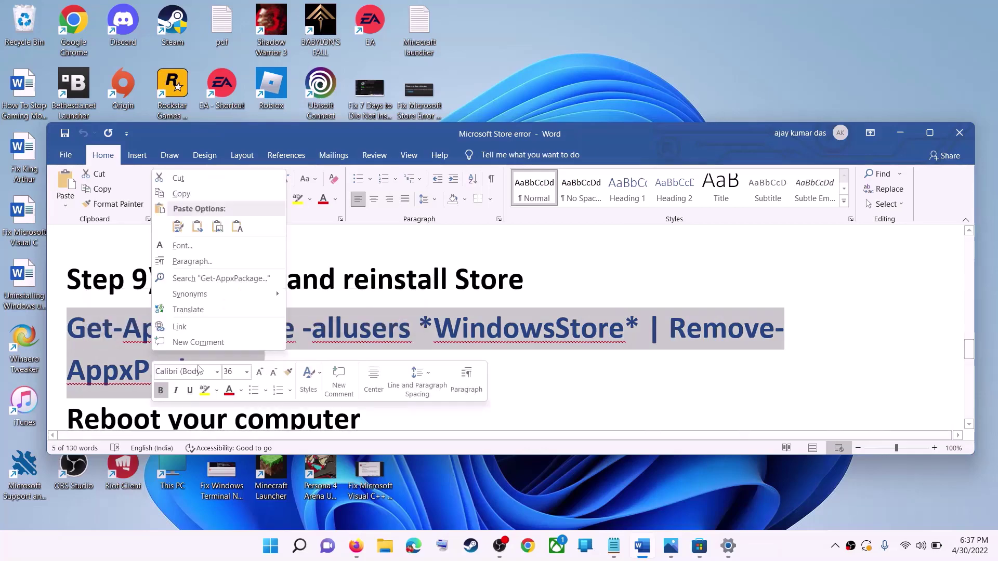
click(200, 194)
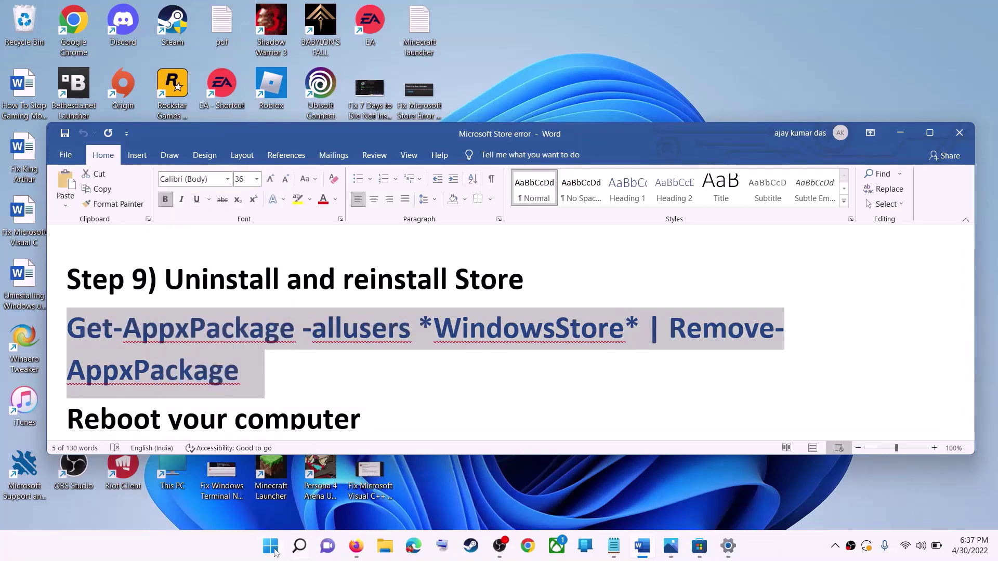
- Open Windows PowerShell as administrator and run the copied "Get-AppxPackage -allusers *WindowsStore* | Remove-AppxPackage" command
click(274, 550)
text(powe)
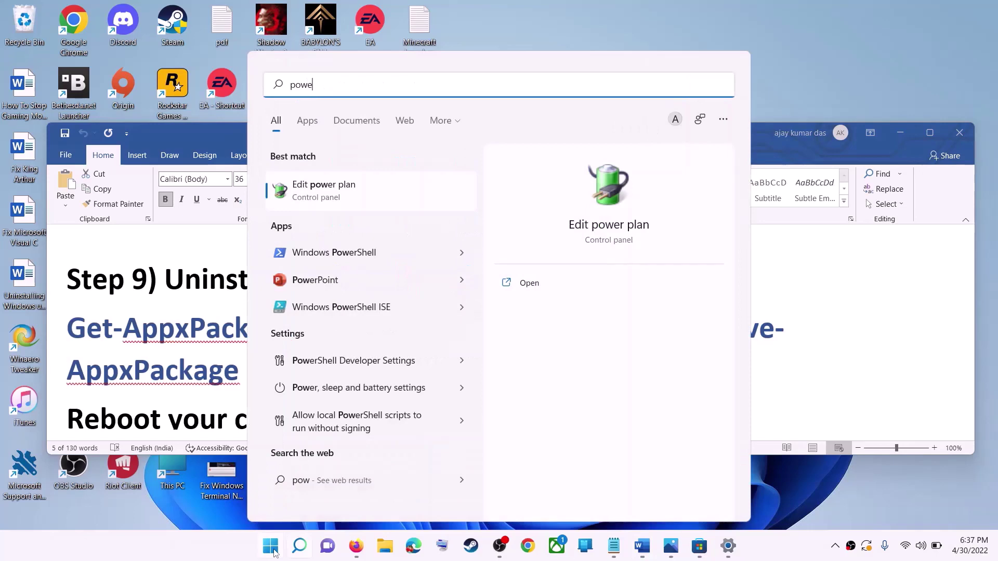
text(rshell)
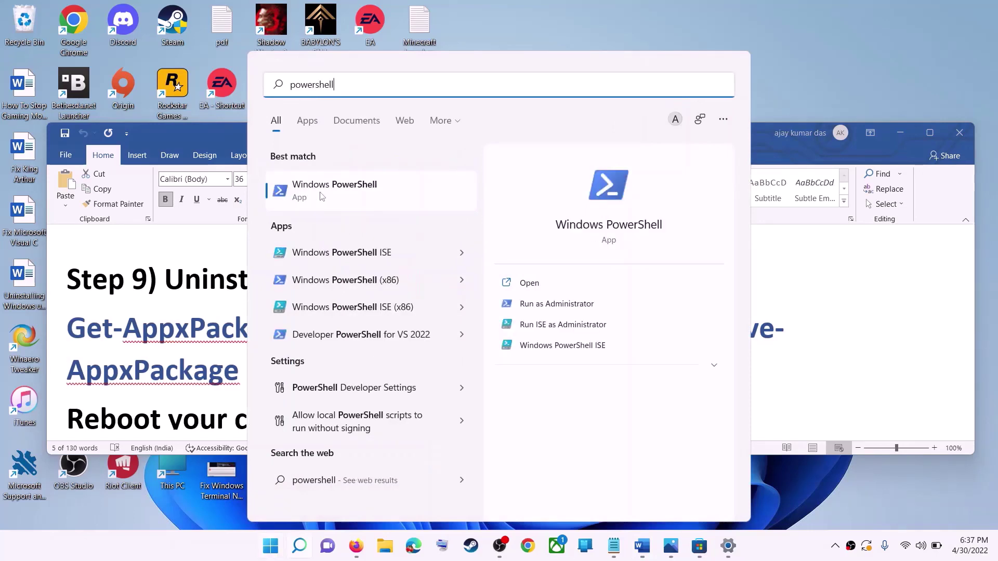
right_click(325, 193)
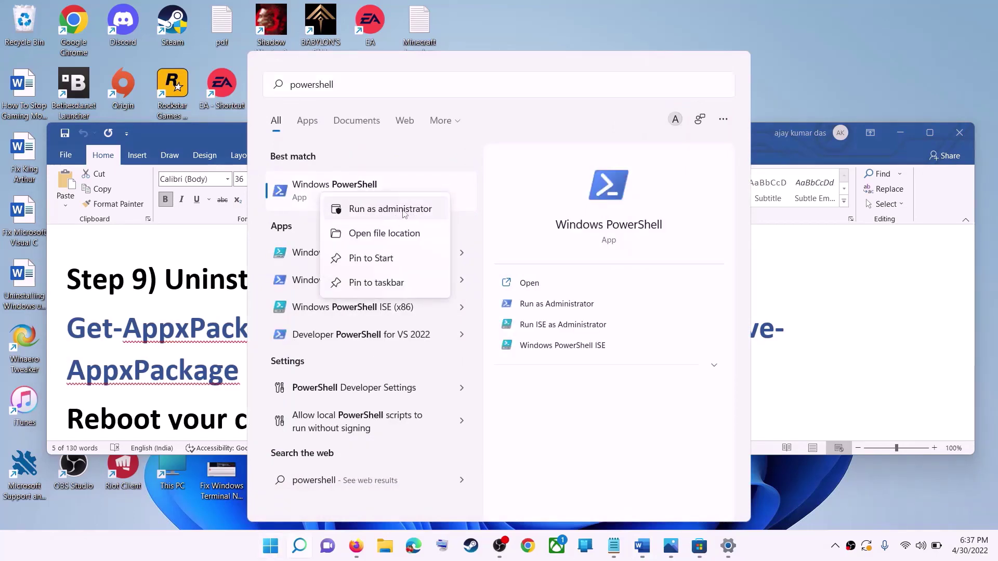
click(403, 210)
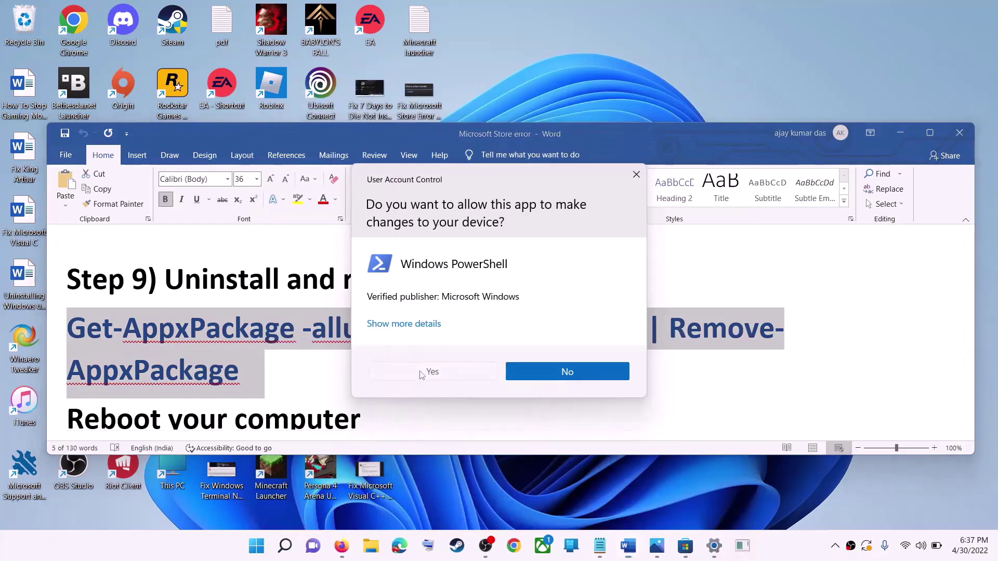
click(422, 373)
key(ctrl+v)
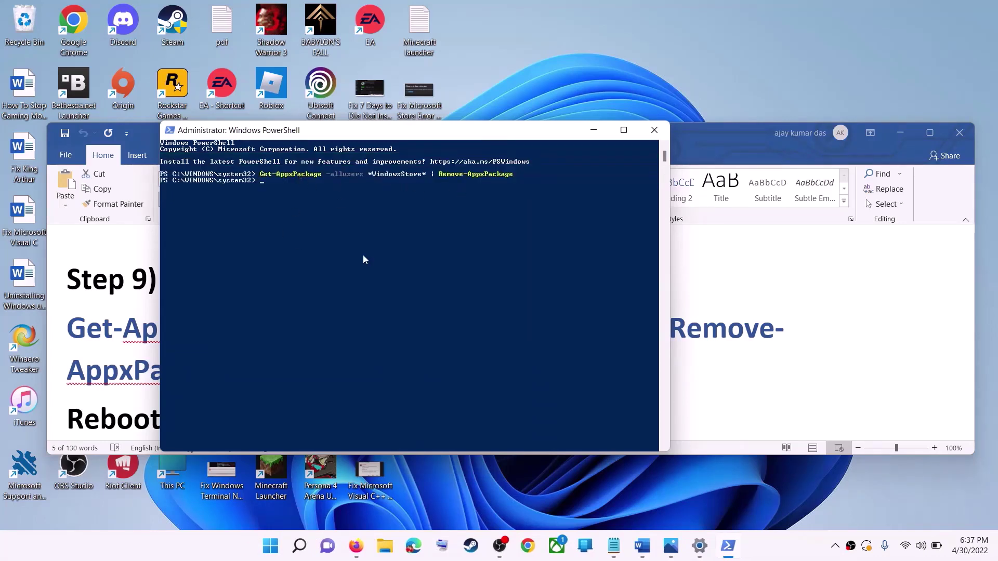
- Return to the Word document, highlight "Reboot your computer" under Step 9, and look at the Windows power options without restarting
key(alt+Tab)
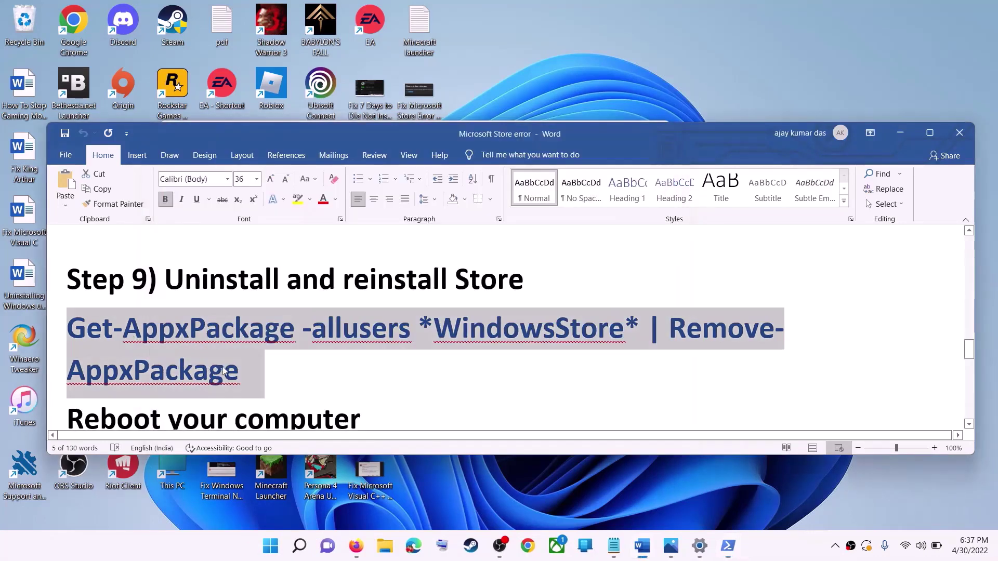
scroll(224, 371, down, 2)
triple_click(208, 357)
key(super)
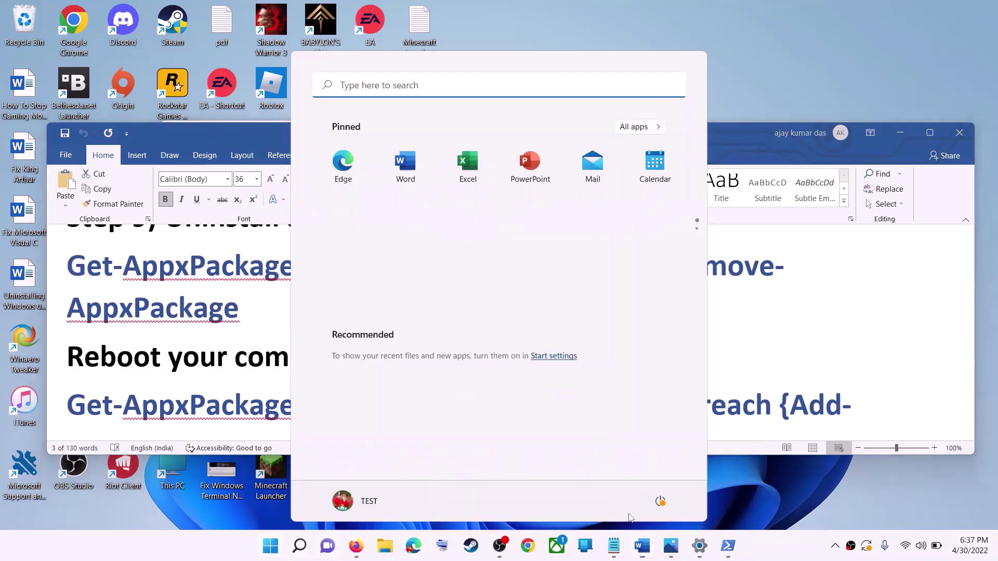
click(660, 501)
click(541, 470)
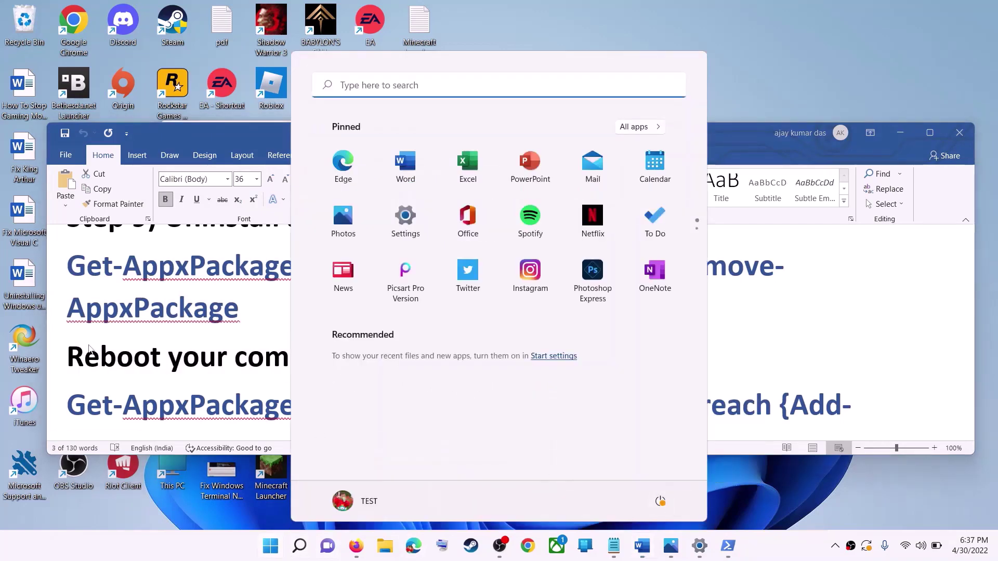
click(210, 364)
scroll(264, 371, down, 1)
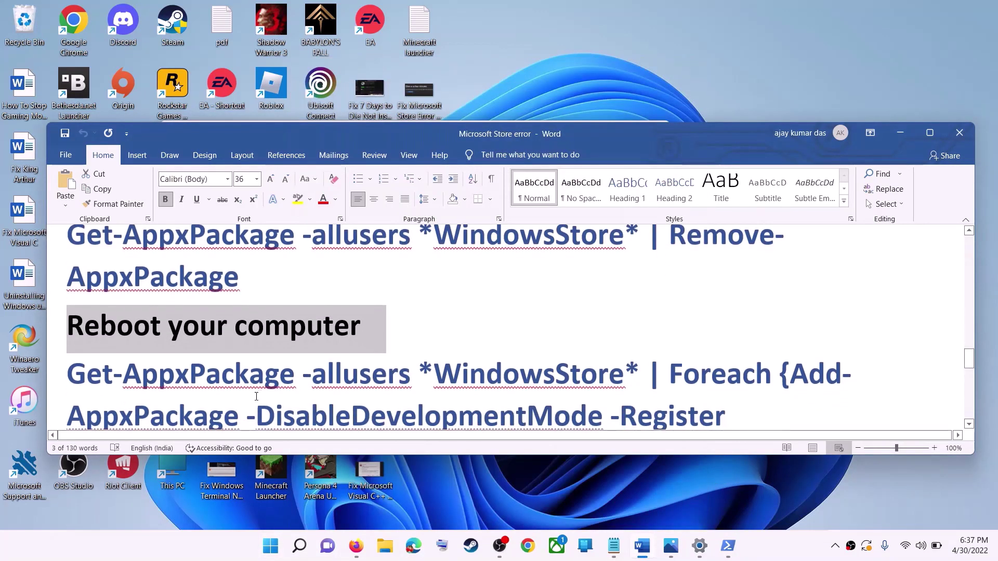
- Search Windows for "powershell" and open Windows PowerShell as administrator, approving the elevation request
click(269, 547)
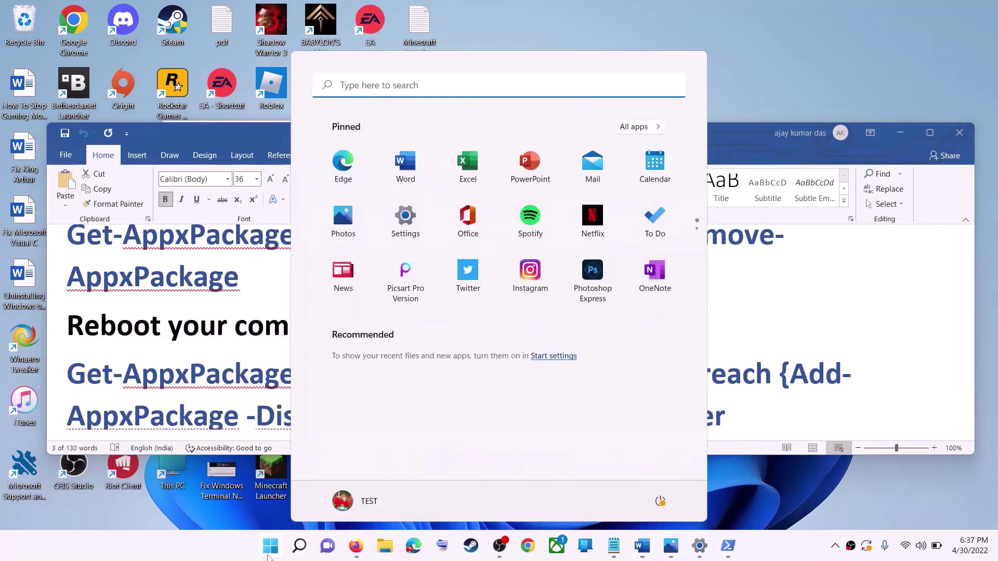
text(powershell)
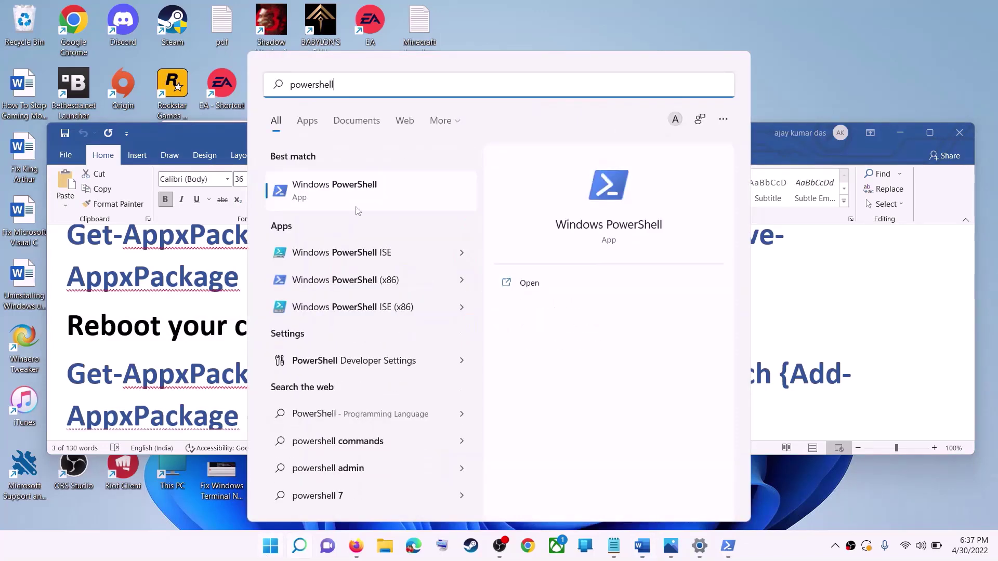
right_click(356, 195)
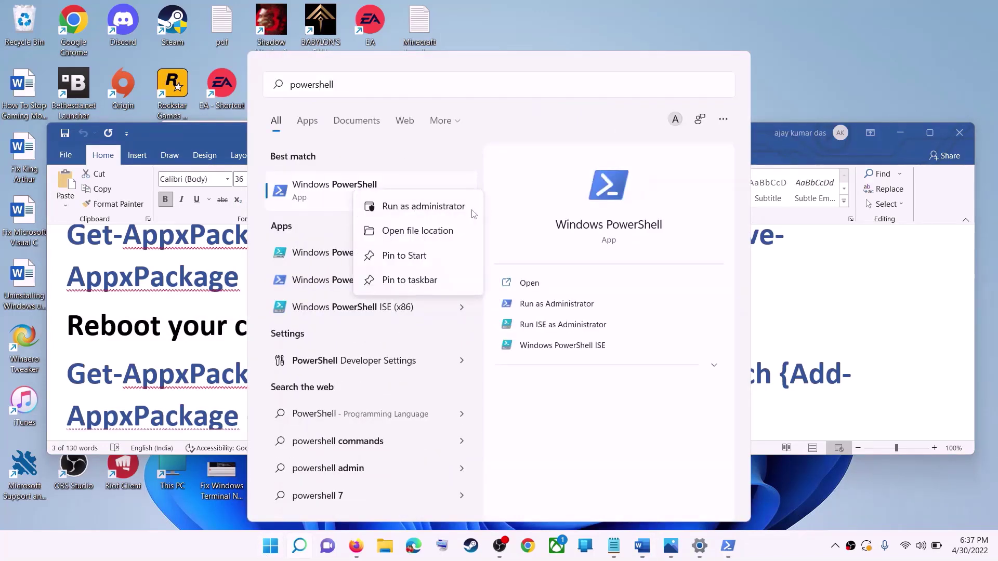
click(432, 208)
click(453, 371)
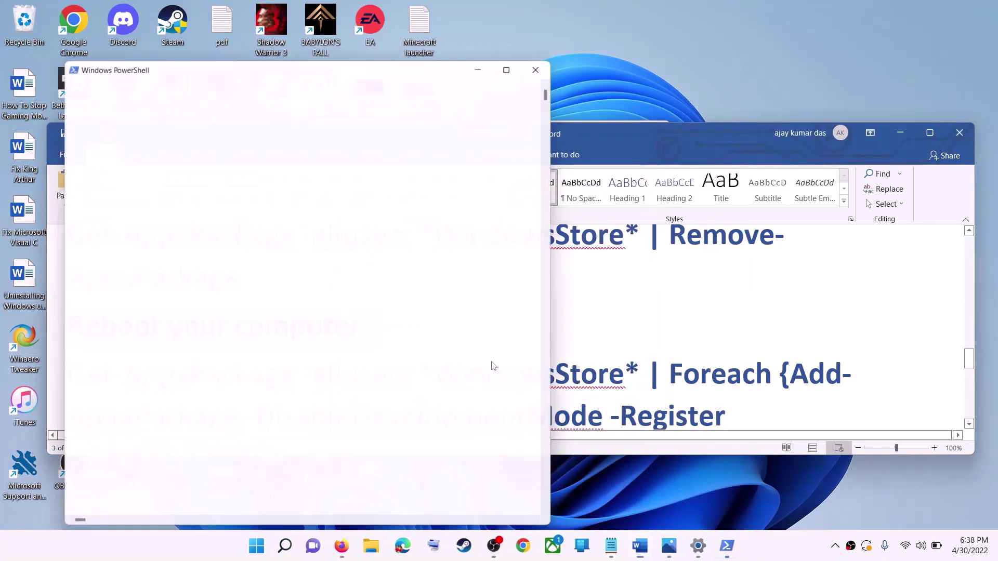
- Copy the Step 9 reinstall command, from "Get-AppxPackage -allusers *WindowsStore* | Foreach" through "AppXManifest.xml", including its closing quote and brace, from the Word document
click(646, 307)
scroll(649, 364, down, 1)
drag(648, 400, 67, 312)
right_click(117, 332)
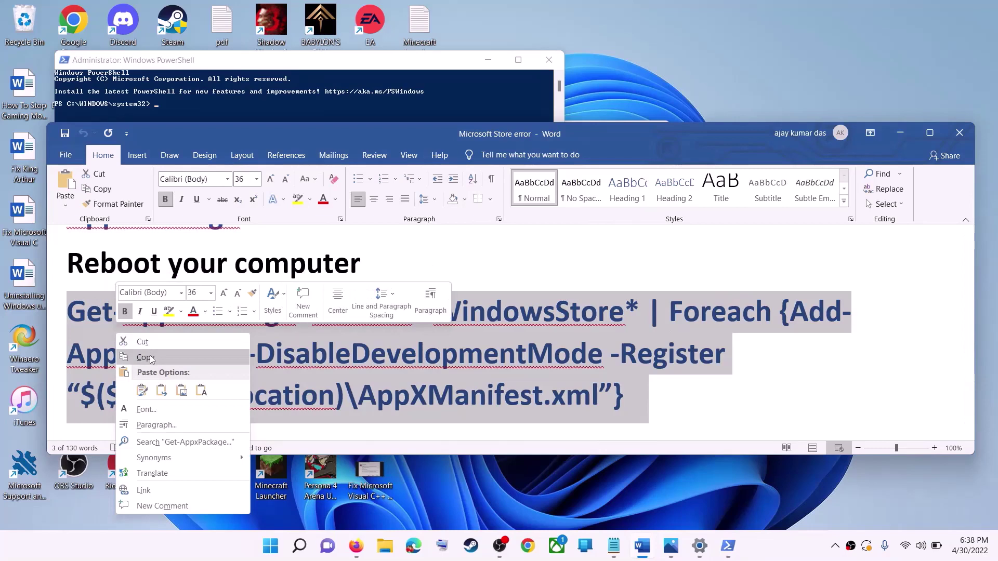
click(146, 358)
- Run the copied Microsoft Store reinstall command in the administrator PowerShell window
click(260, 107)
click(302, 212)
key(Escape)
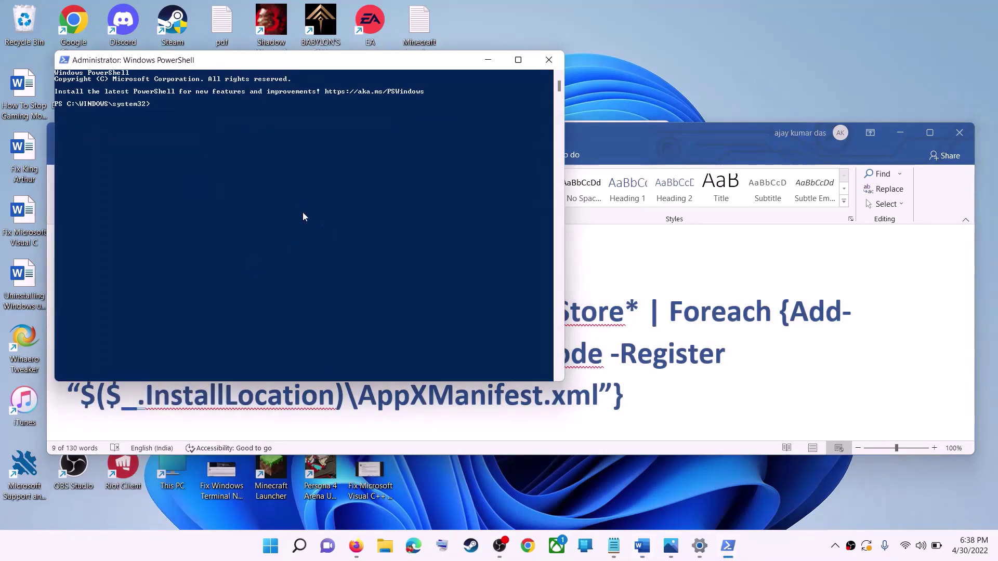
right_click(302, 212)
key(Return)
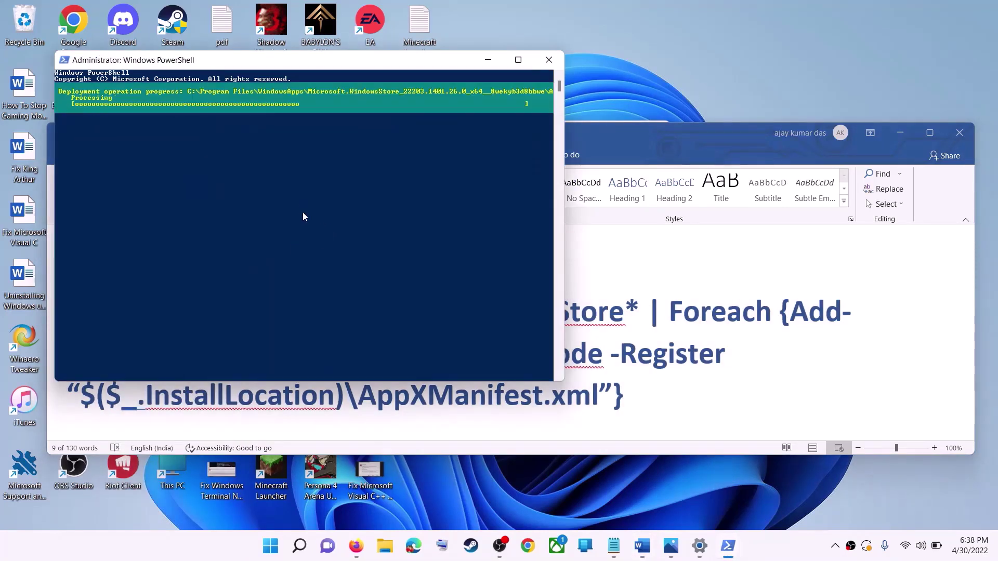
- Search Windows for "store" and open Microsoft Store
click(274, 553)
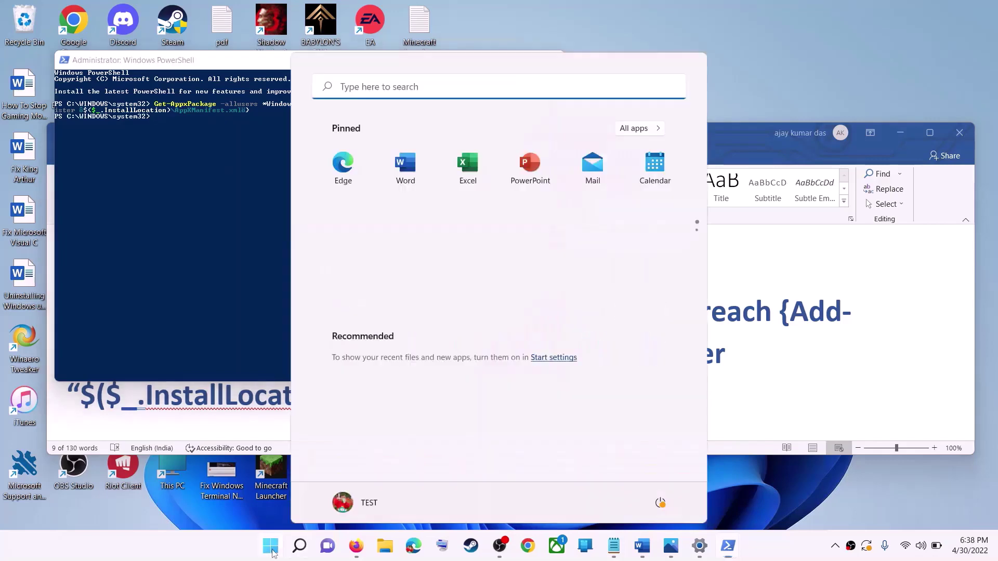
text(store)
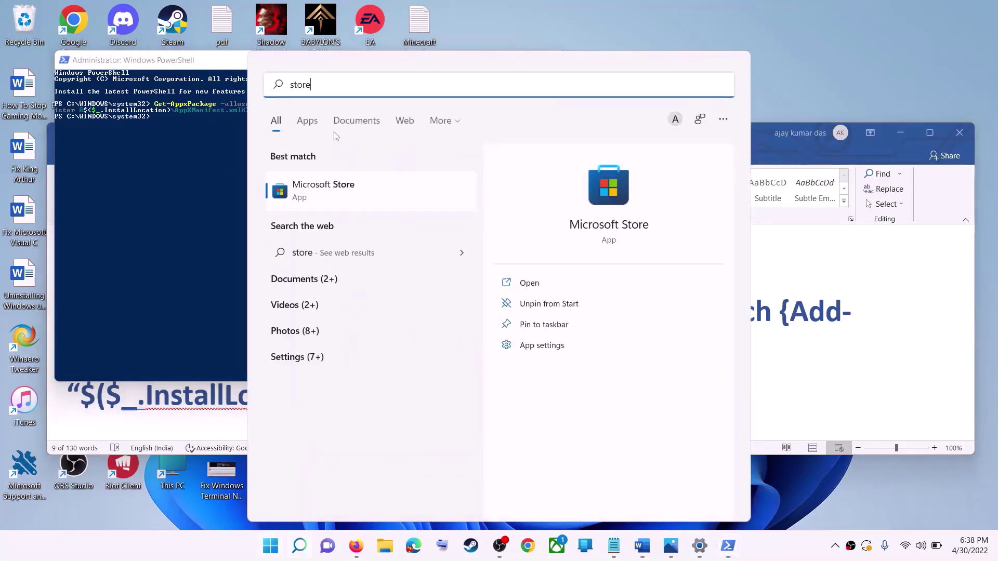
key(Return)
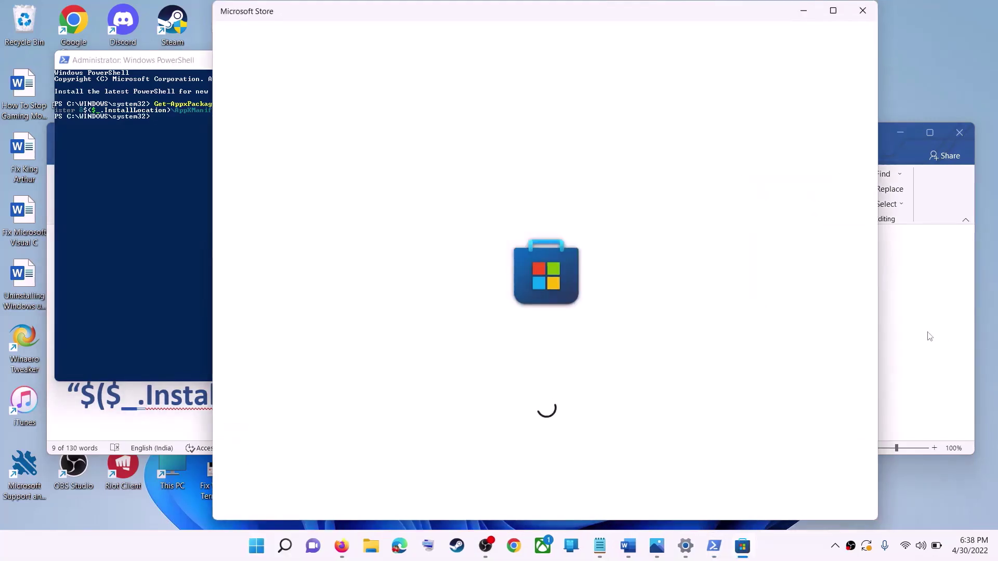
- Switch back to the Word document and read Step 10, highlighting "Try installing to C drive/Different Drive"
click(929, 337)
scroll(348, 349, down, 2)
scroll(349, 349, down, 2)
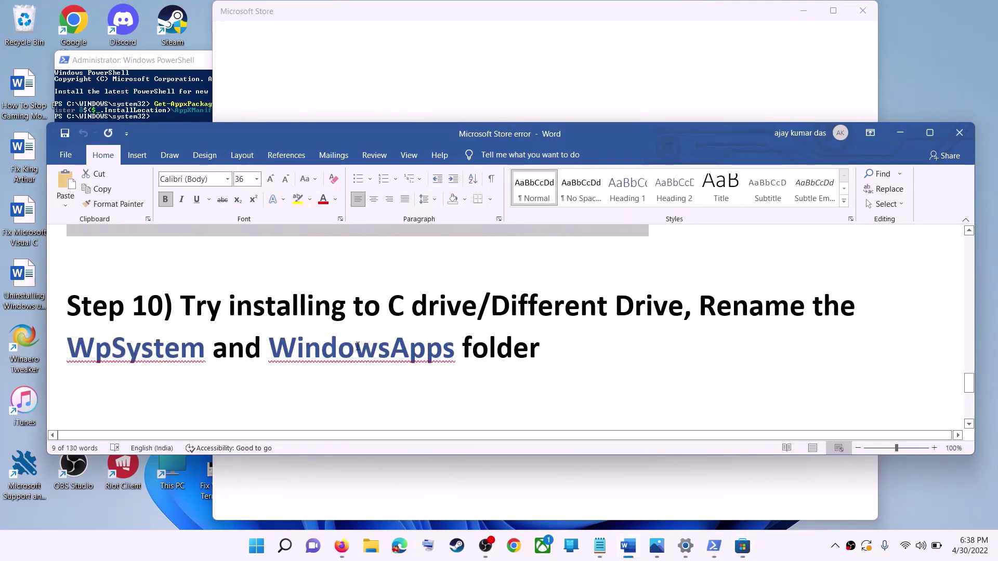
drag(219, 303, 683, 306)
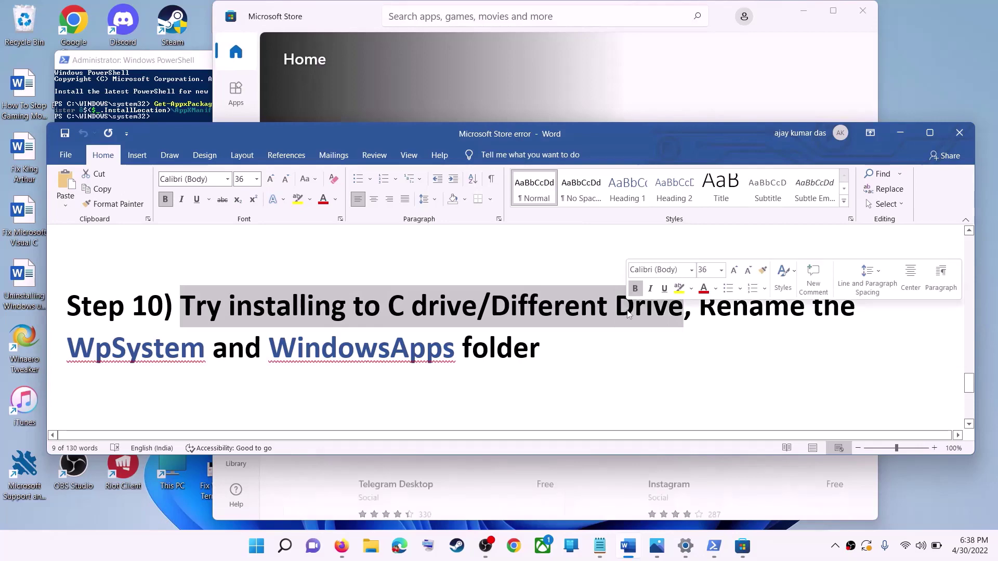
- Open Windows Settings and go to the Storage page under System
click(261, 550)
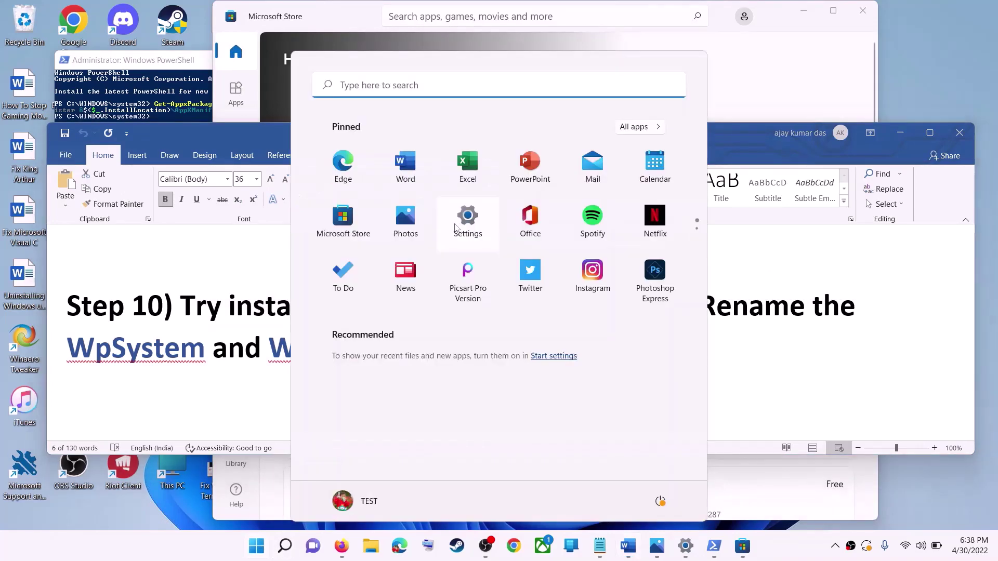
click(455, 228)
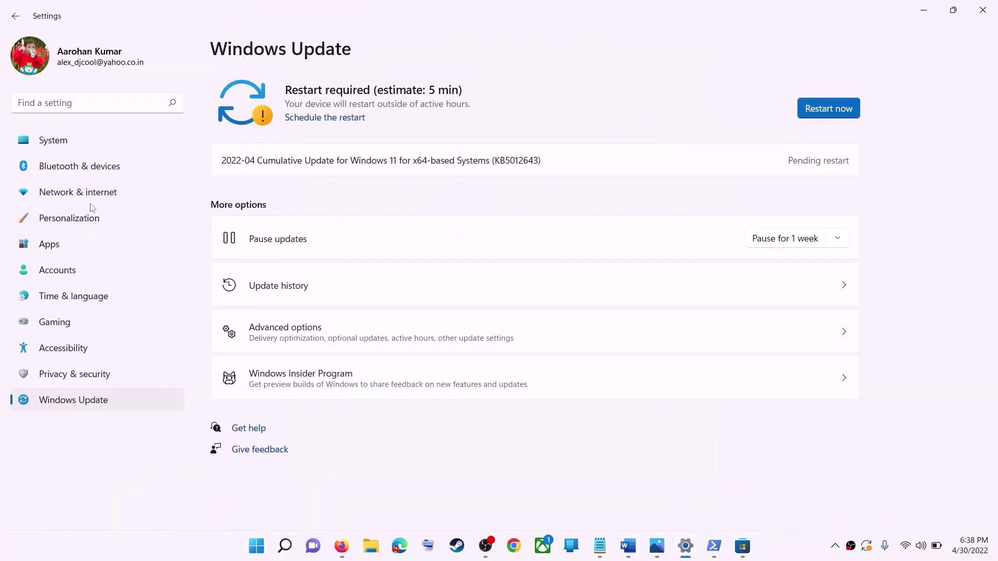
click(63, 144)
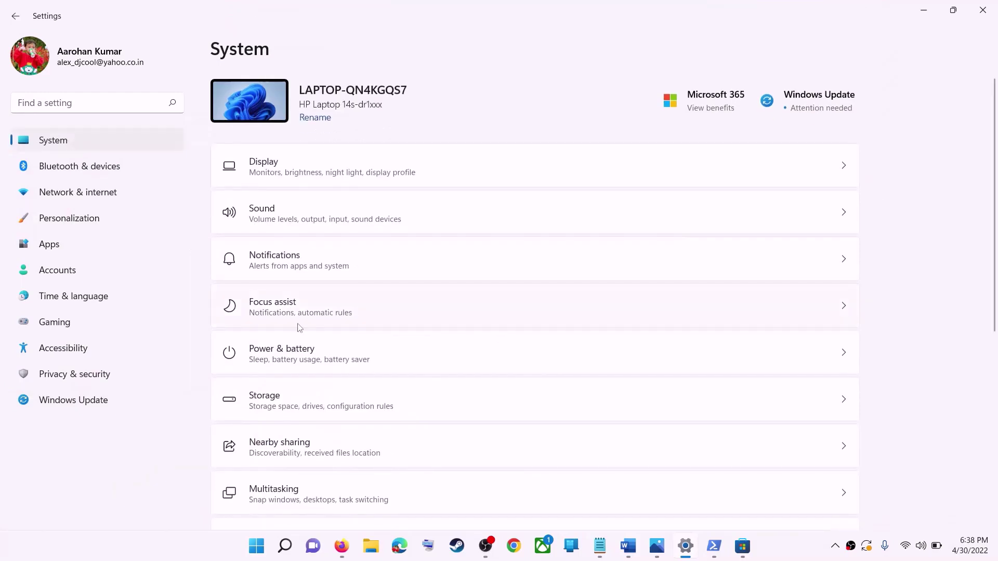
scroll(250, 329, down, 2)
click(285, 267)
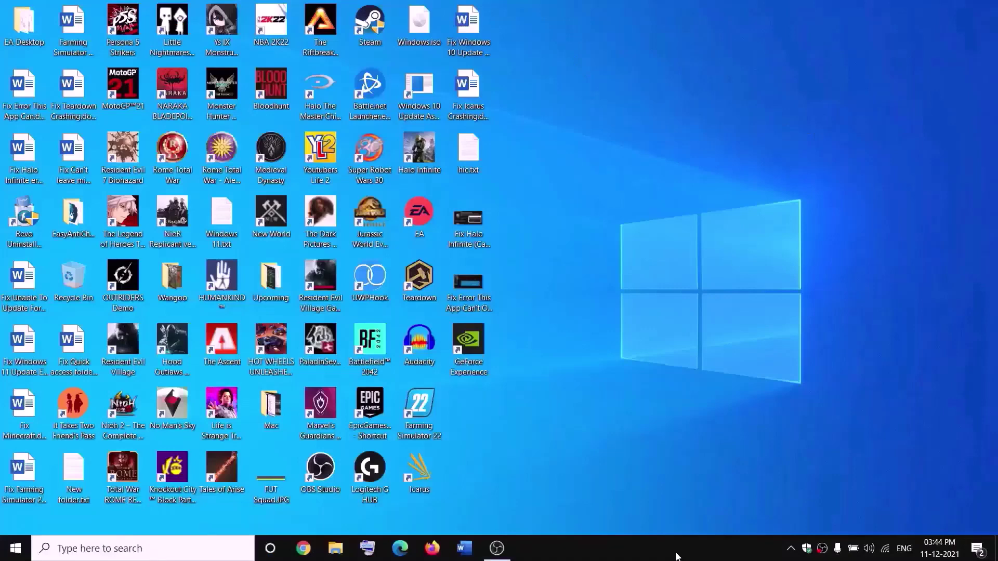
- Open File Explorer and browse to the New Volume (D:) drive
click(342, 549)
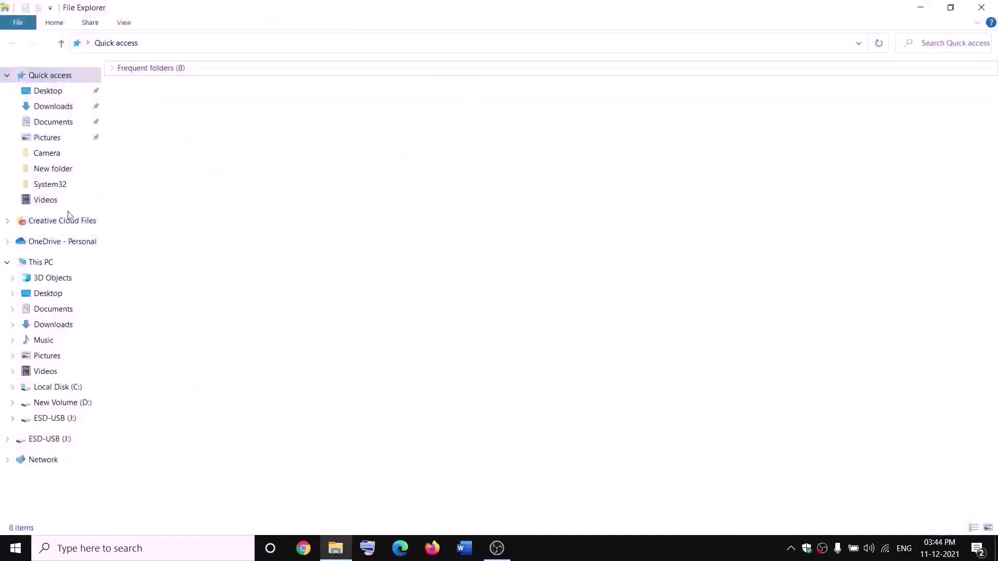
click(81, 261)
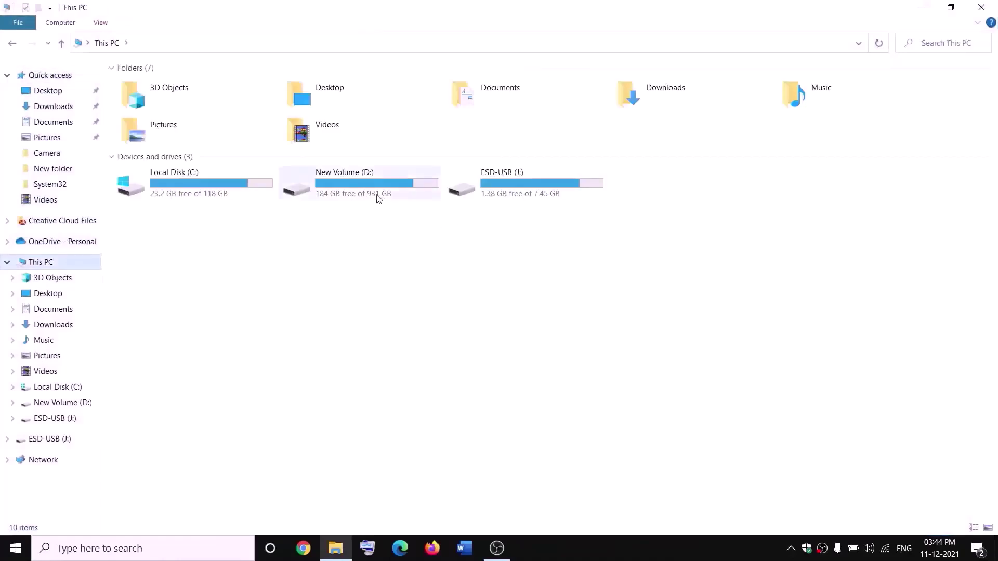
double_click(371, 194)
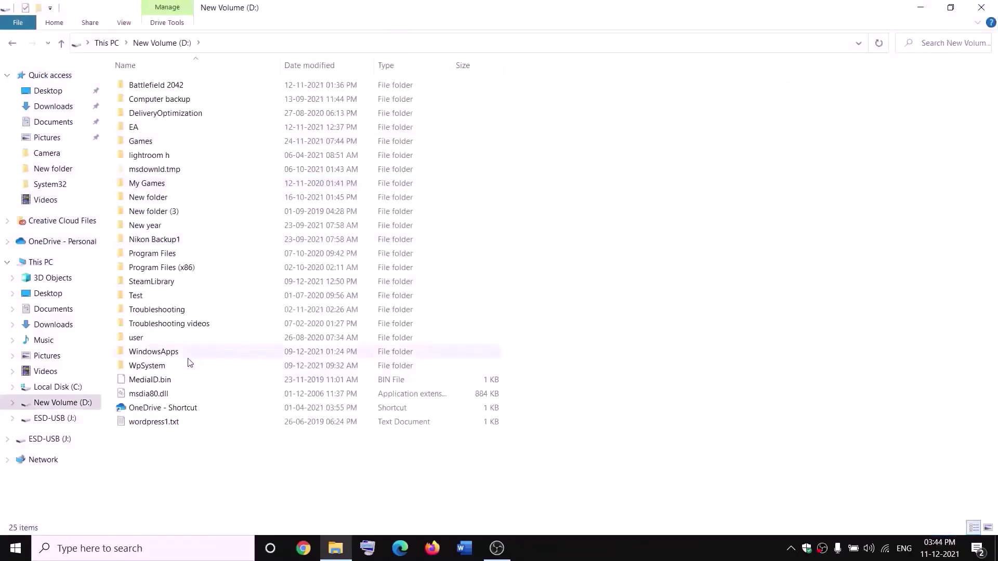
click(160, 367)
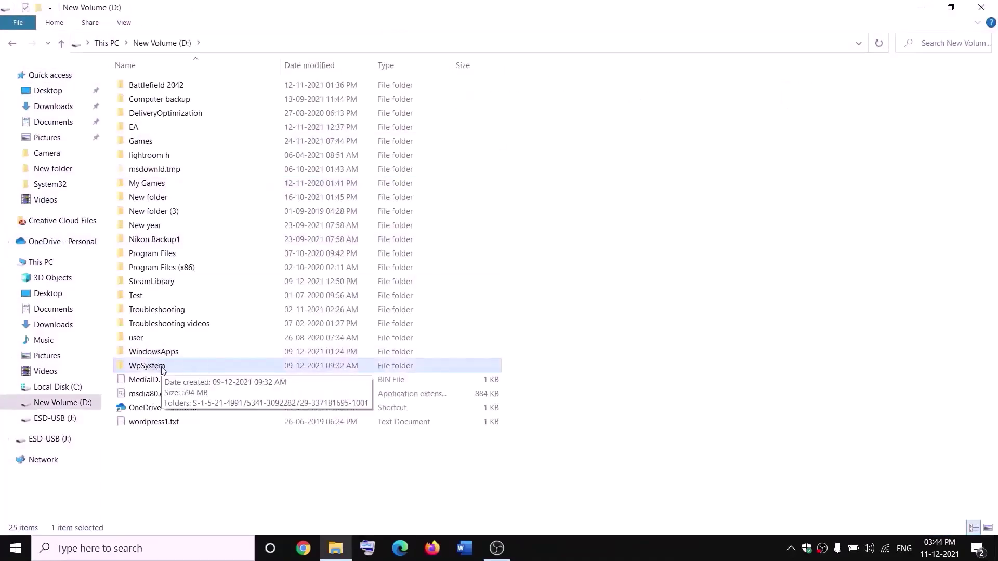
right_click(161, 368)
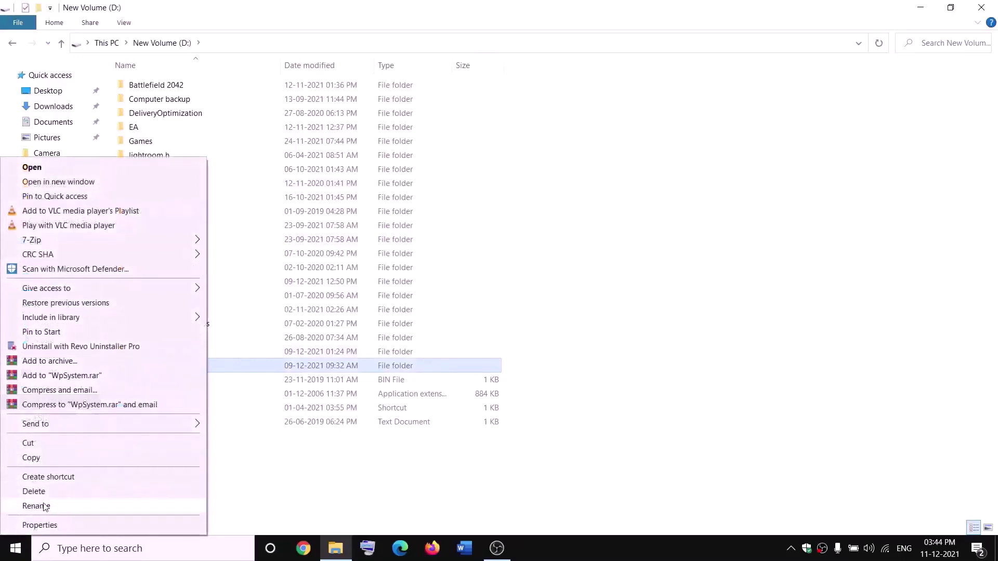
click(316, 474)
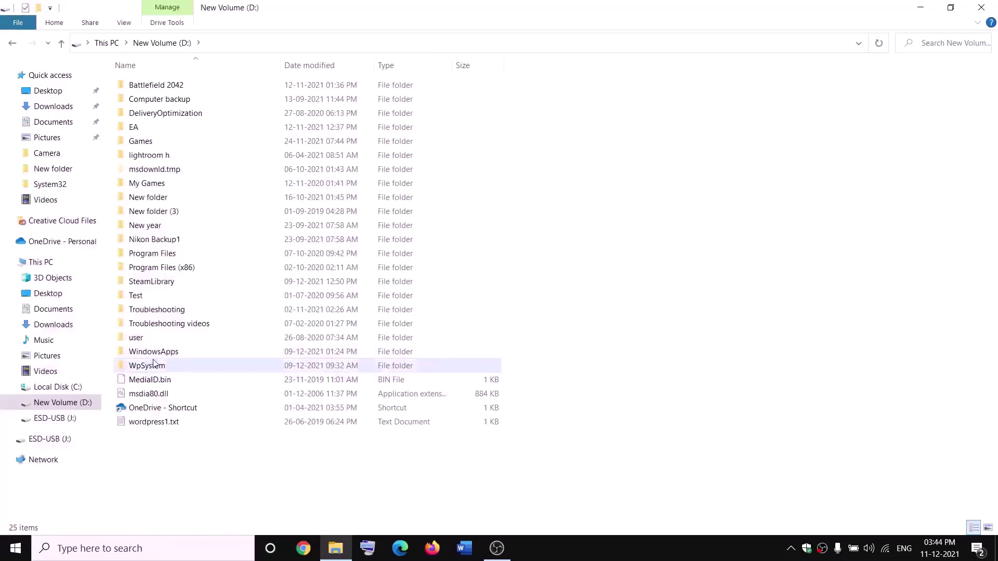
- Open the WpSystem folder's properties and bring up its advanced security settings
mouse_move(156, 369)
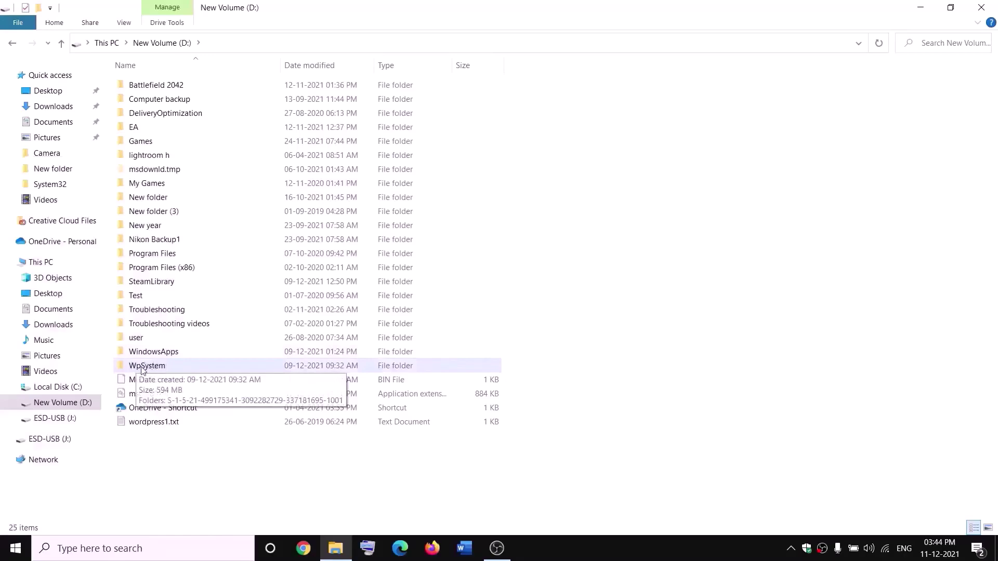
right_click(147, 369)
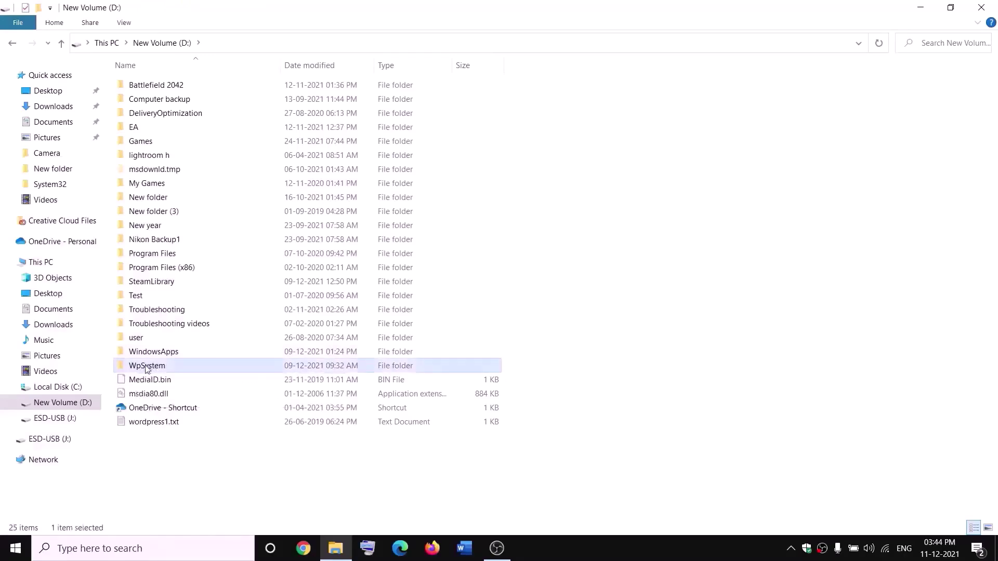
click(40, 525)
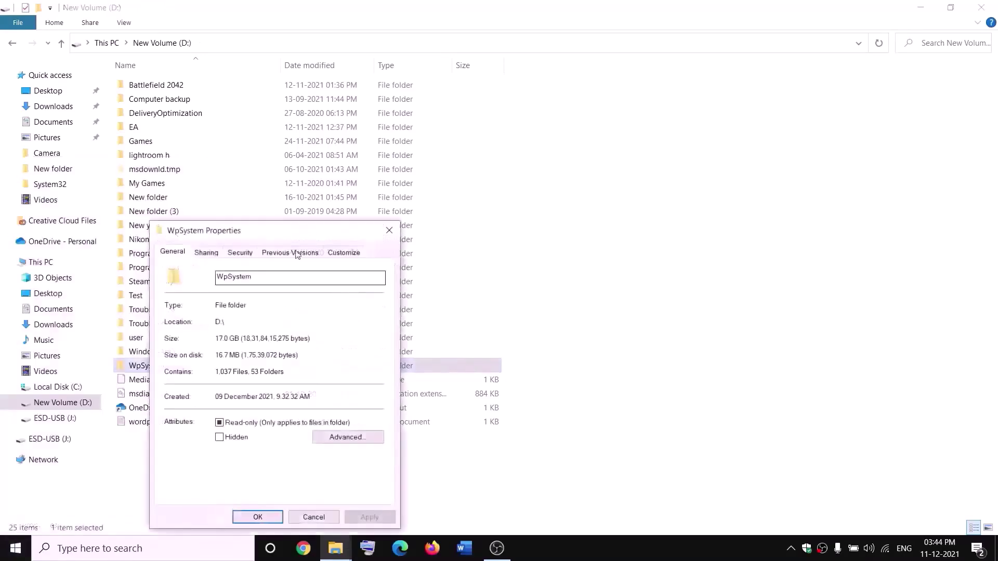
drag(296, 232, 423, 149)
click(371, 167)
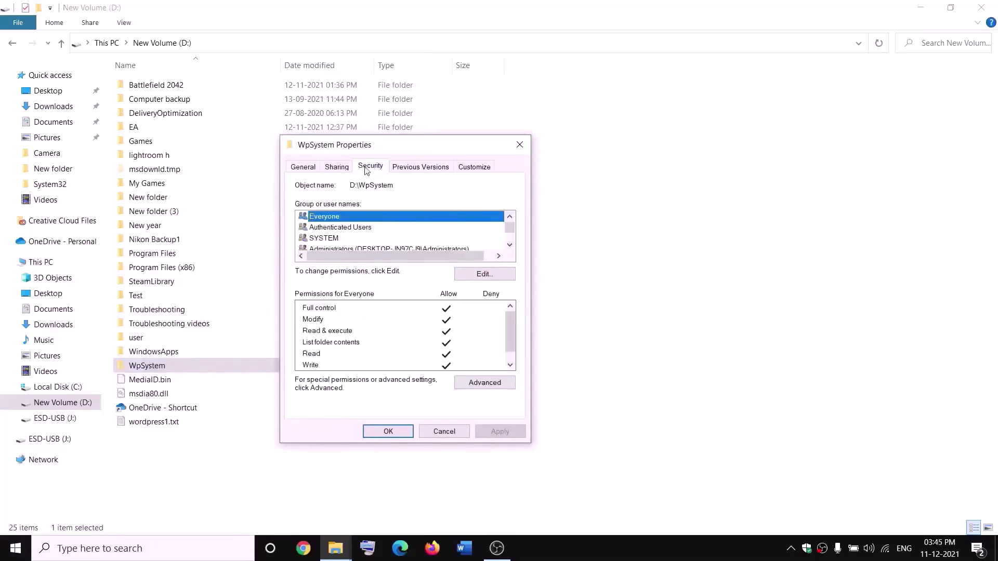
click(480, 385)
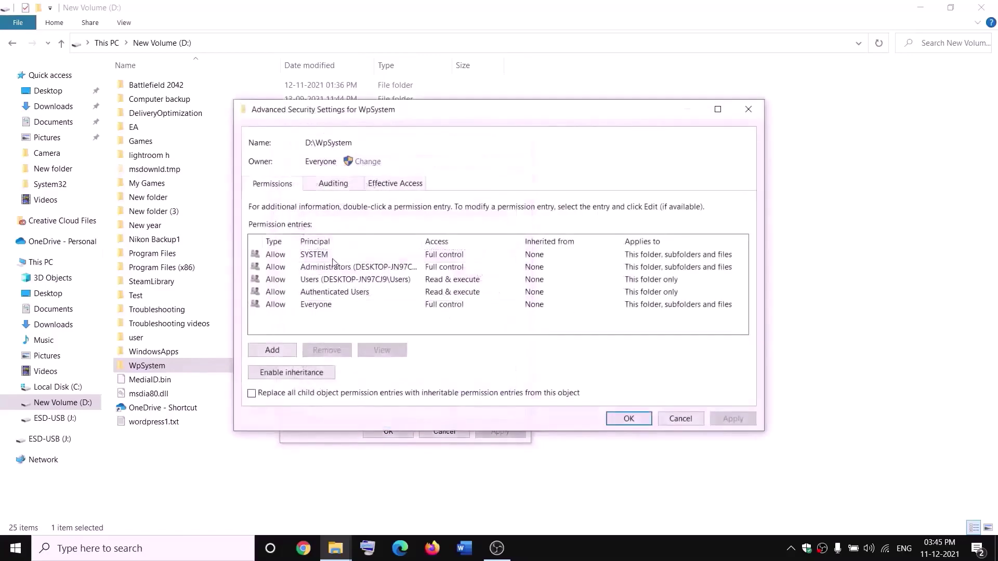
- Set Everyone as the owner of the WpSystem folder, checking the entered name before accepting it
click(368, 162)
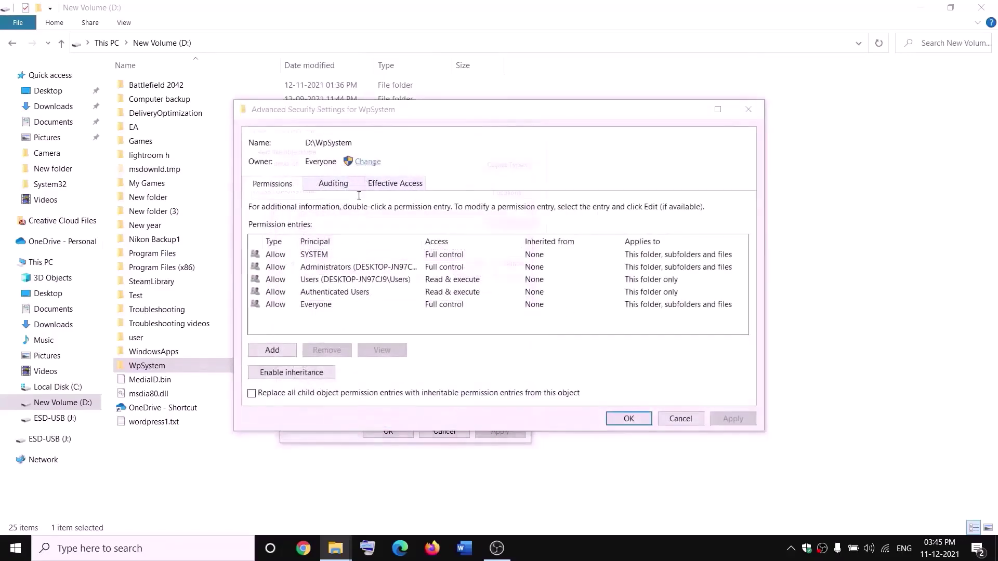
text(w)
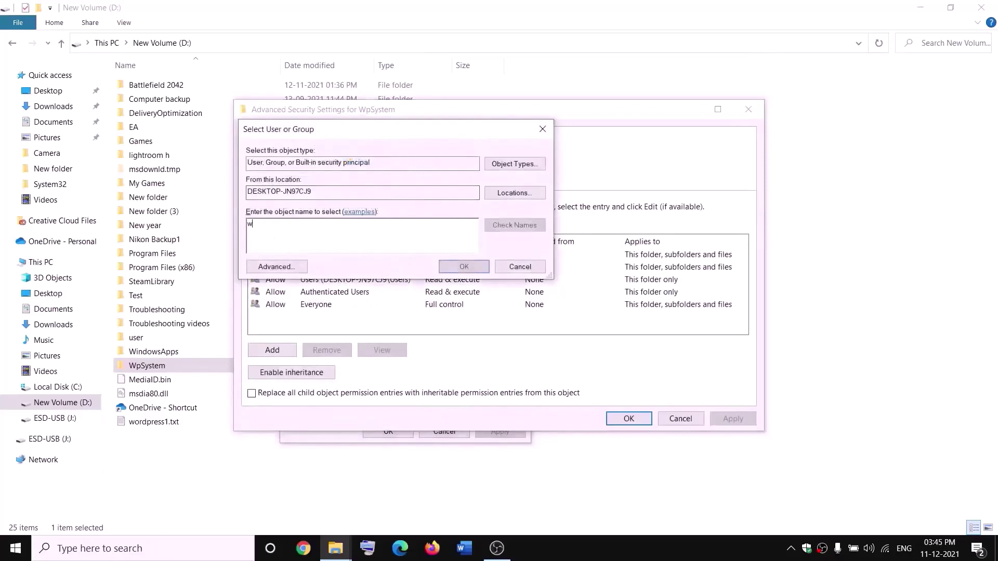
text(everyone)
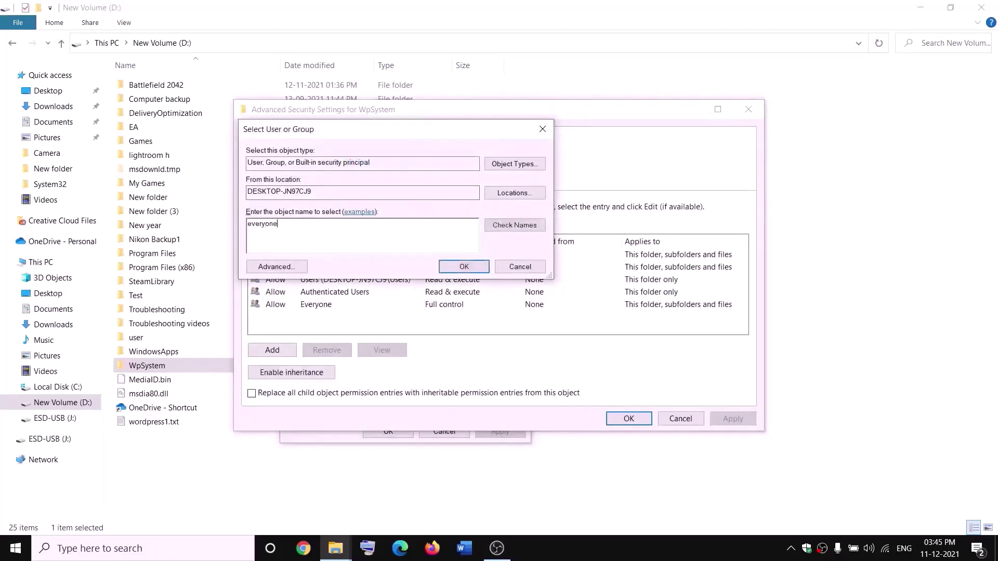
drag(300, 222, 235, 234)
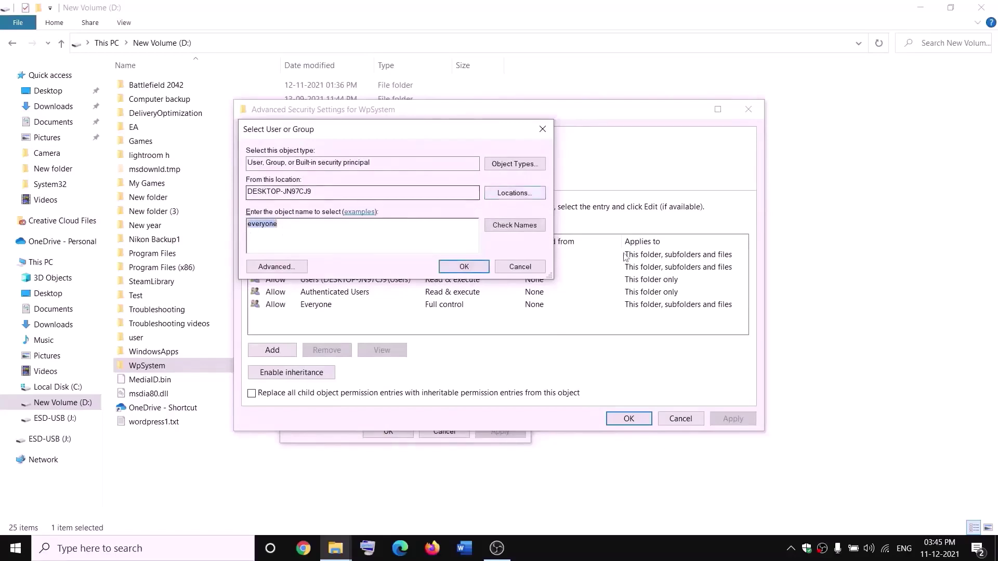
click(522, 231)
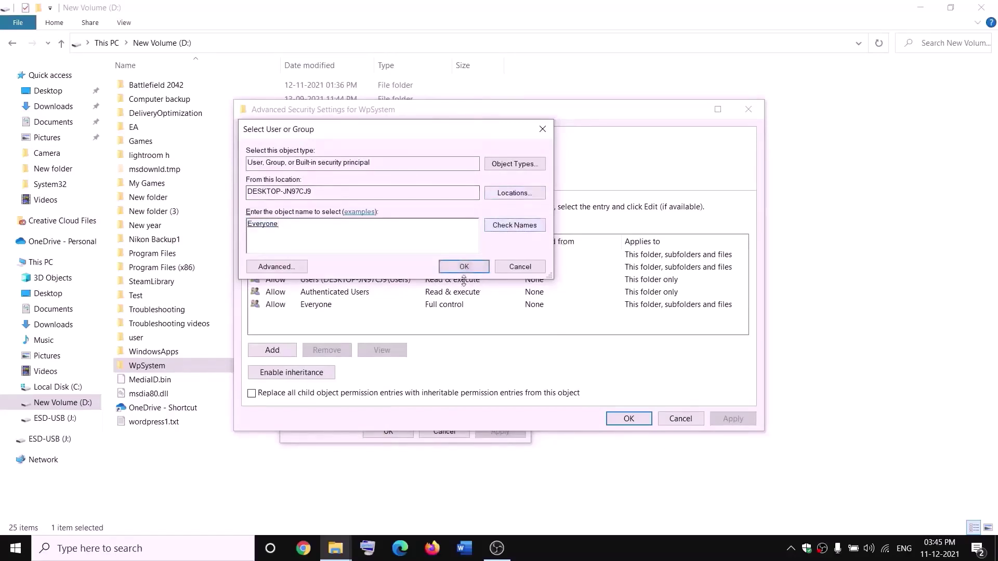
click(464, 268)
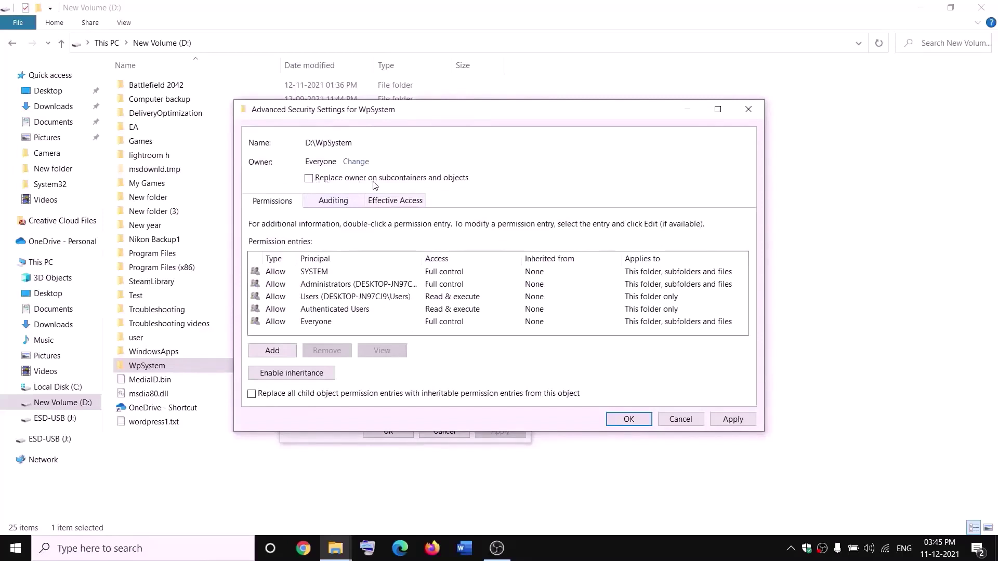
- Replace the owner on WpSystem's subcontainers and objects, apply the ownership change, and close the folder's properties
click(309, 178)
click(733, 419)
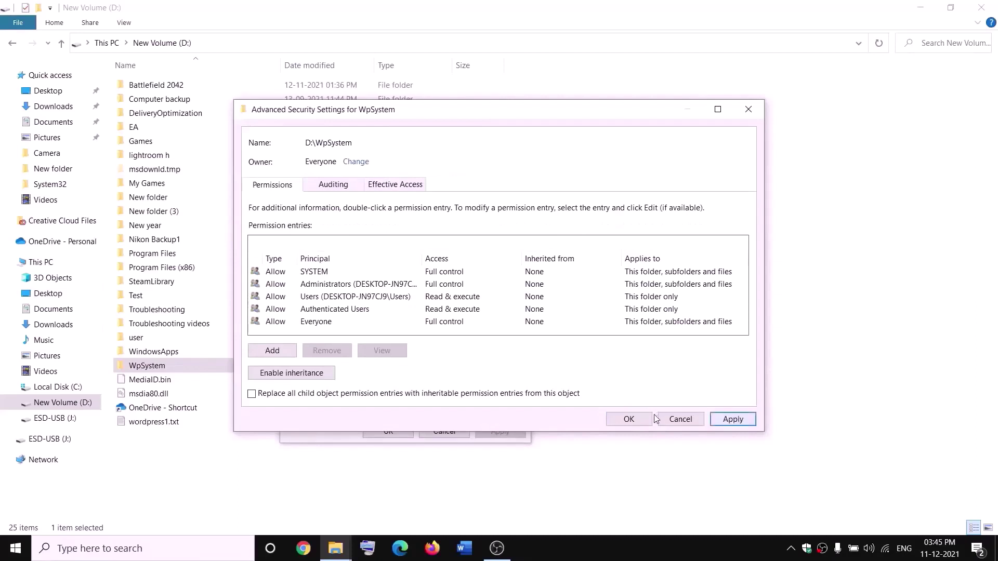
click(628, 419)
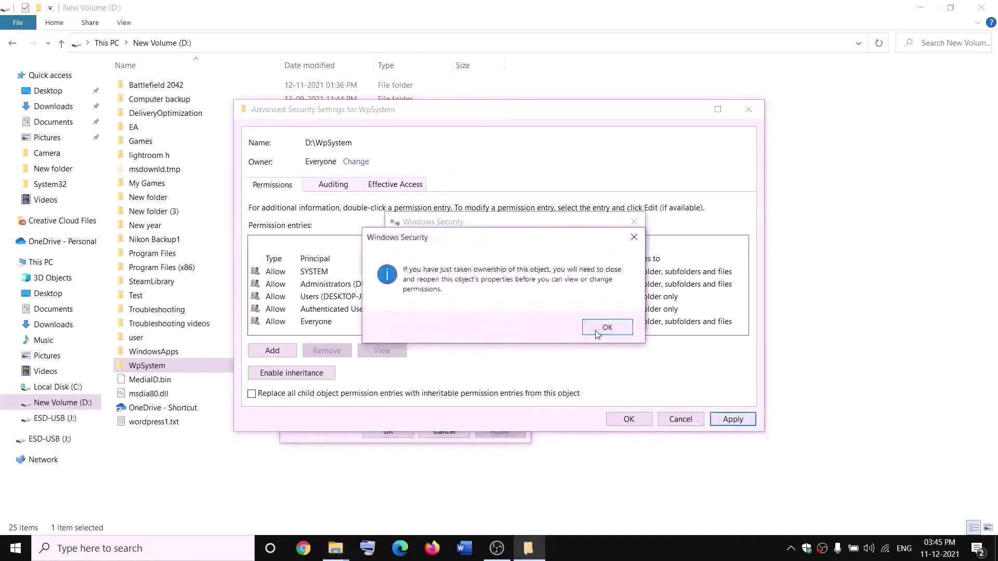
click(604, 327)
click(389, 432)
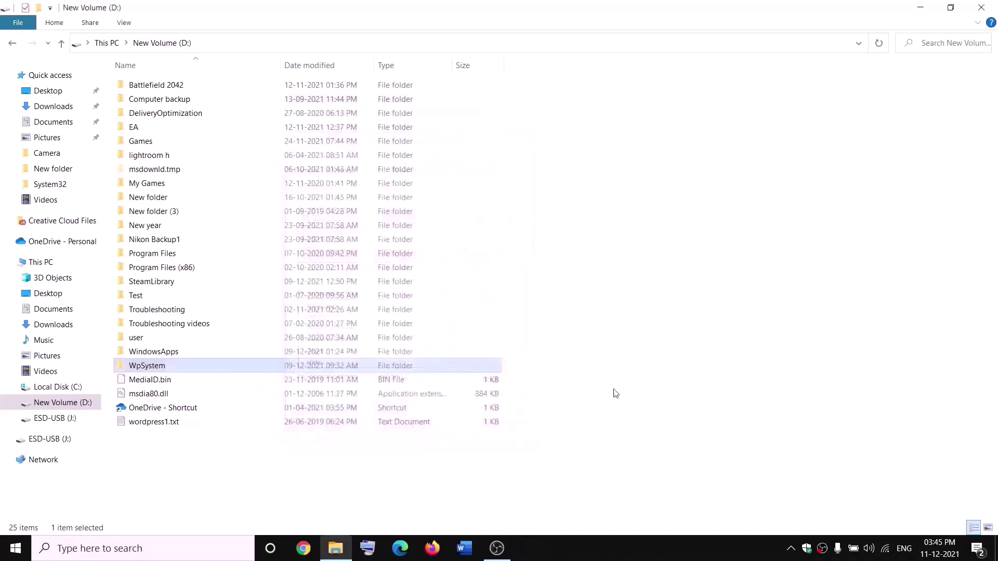
- Reopen the WpSystem folder's properties and bring up its advanced security settings again
right_click(150, 369)
click(40, 525)
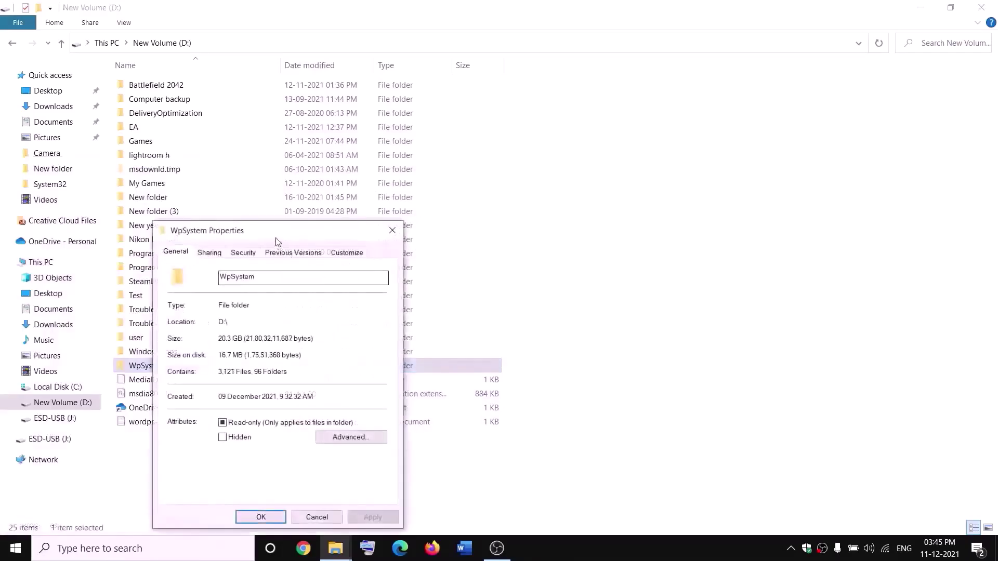
click(367, 190)
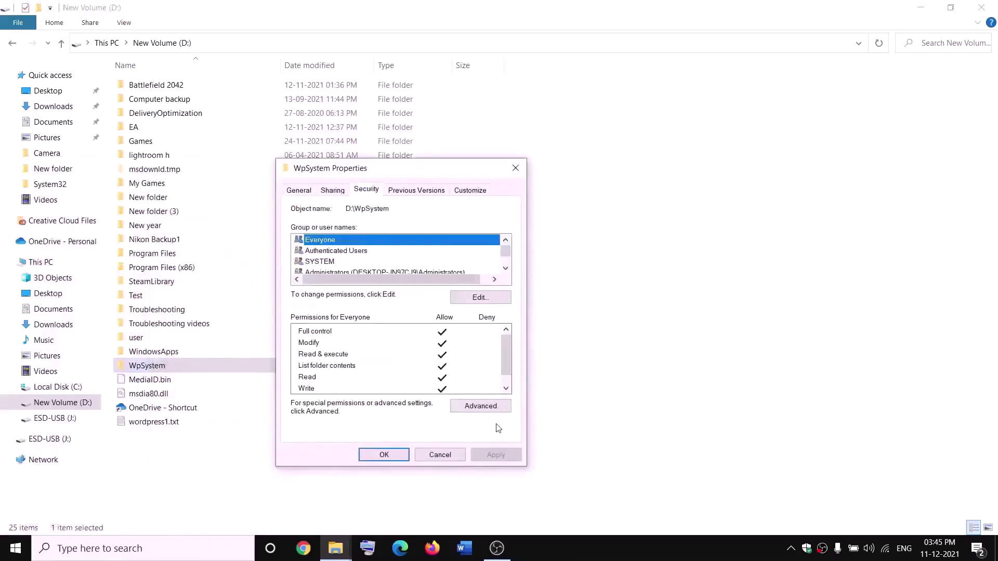
click(480, 406)
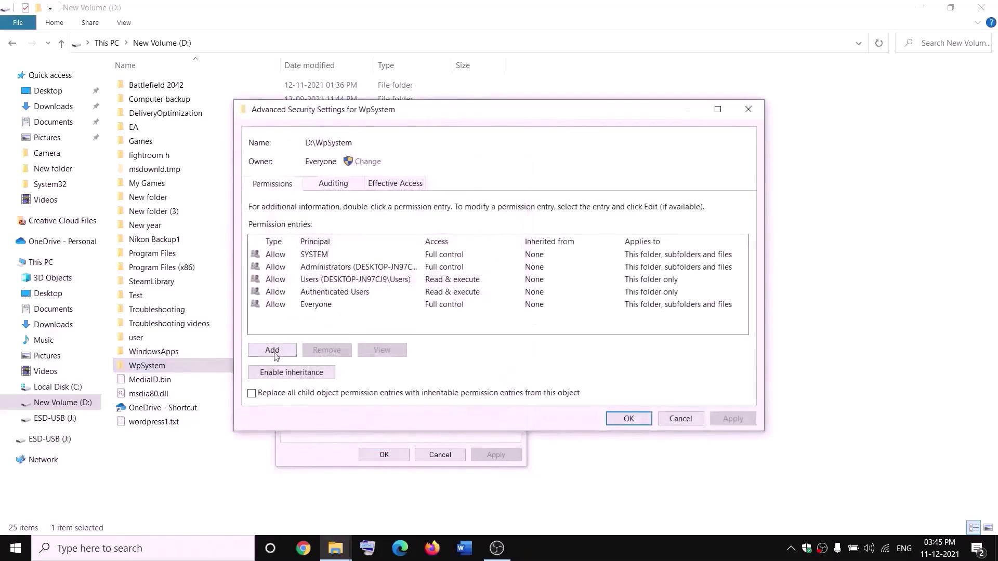
- Add a new permission entry for WpSystem with Everyone as the principal
click(273, 353)
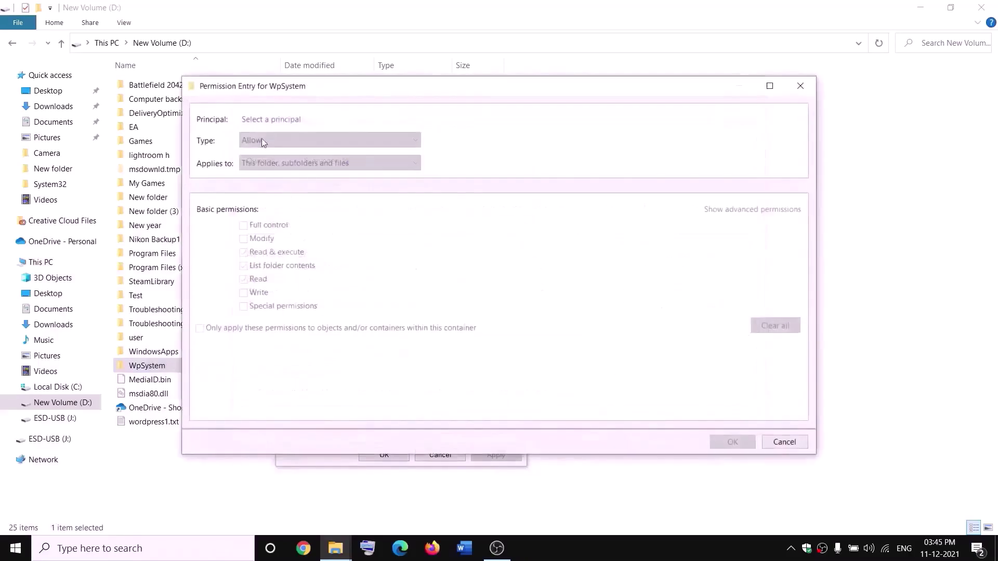
click(271, 120)
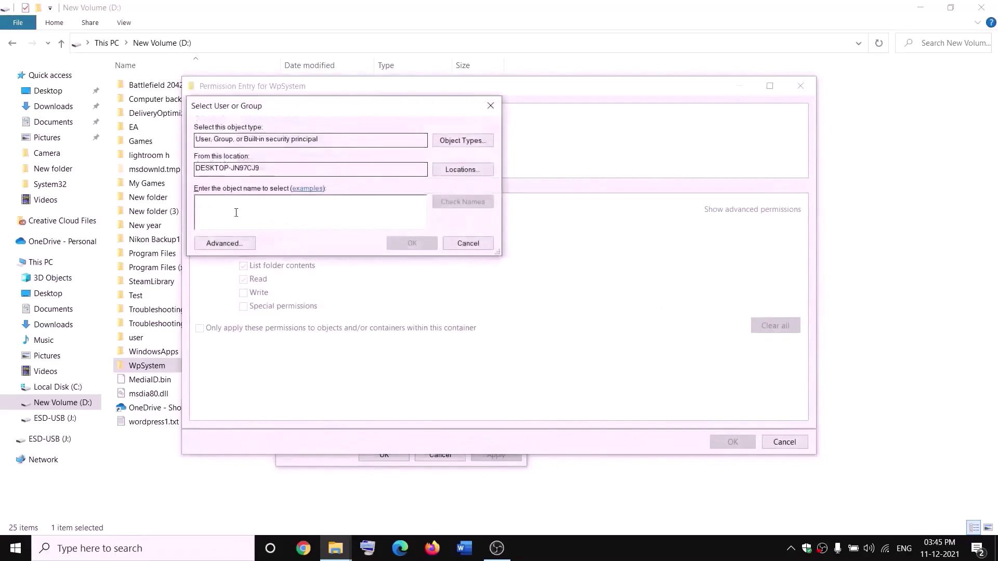
text(every)
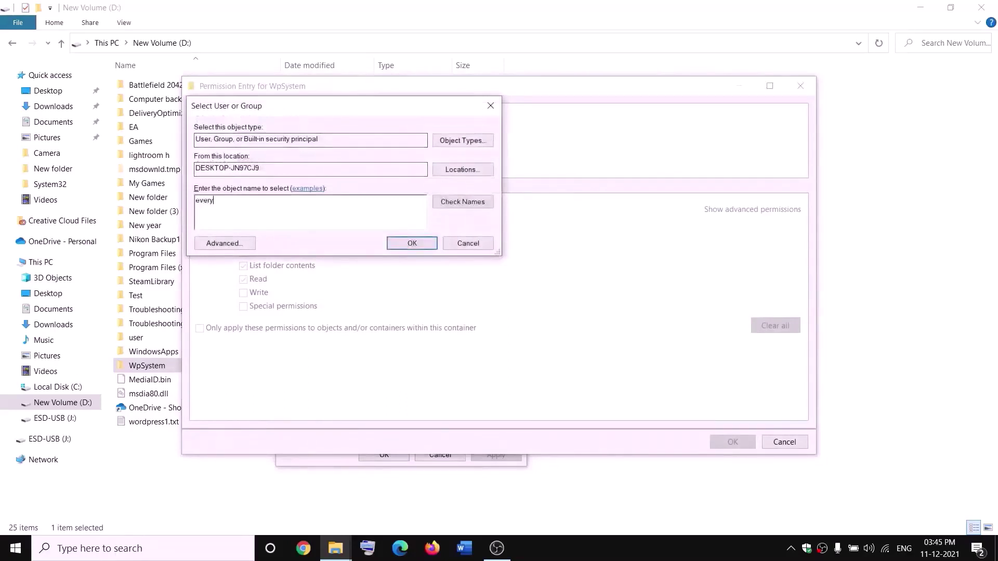
text(one)
click(450, 203)
click(413, 245)
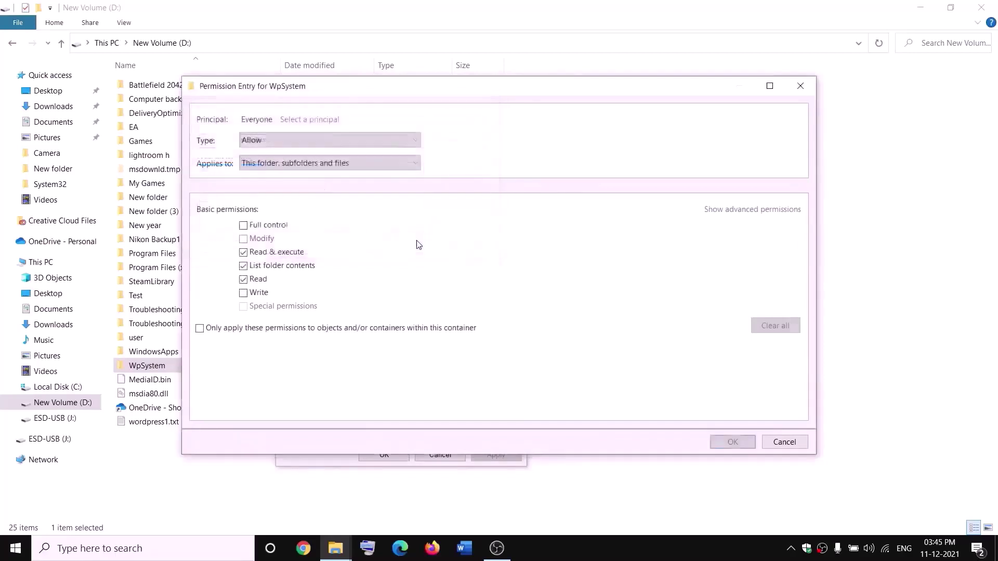
- Grant Everyone full control of WpSystem, apply the permissions, and close the folder's properties
click(243, 226)
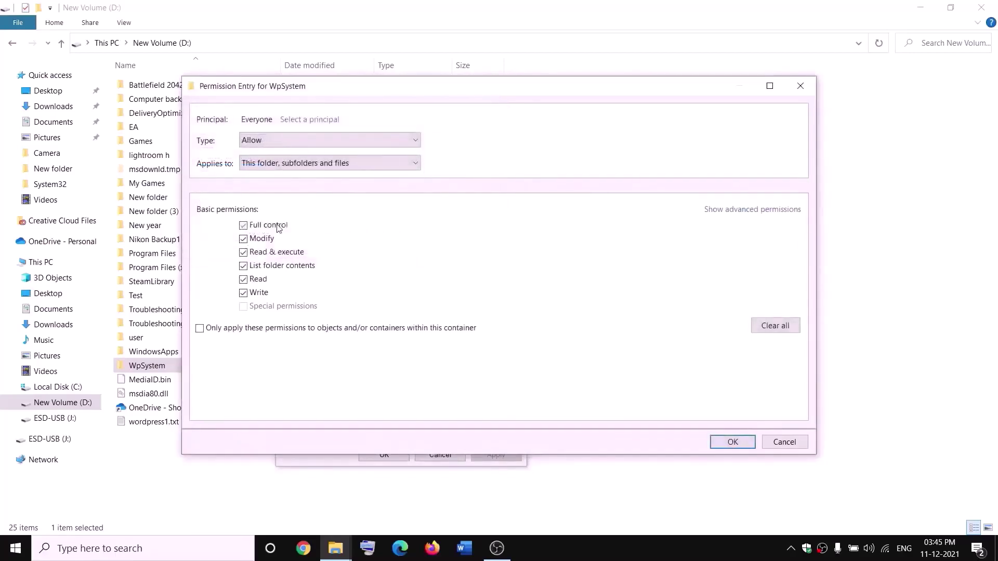
click(732, 442)
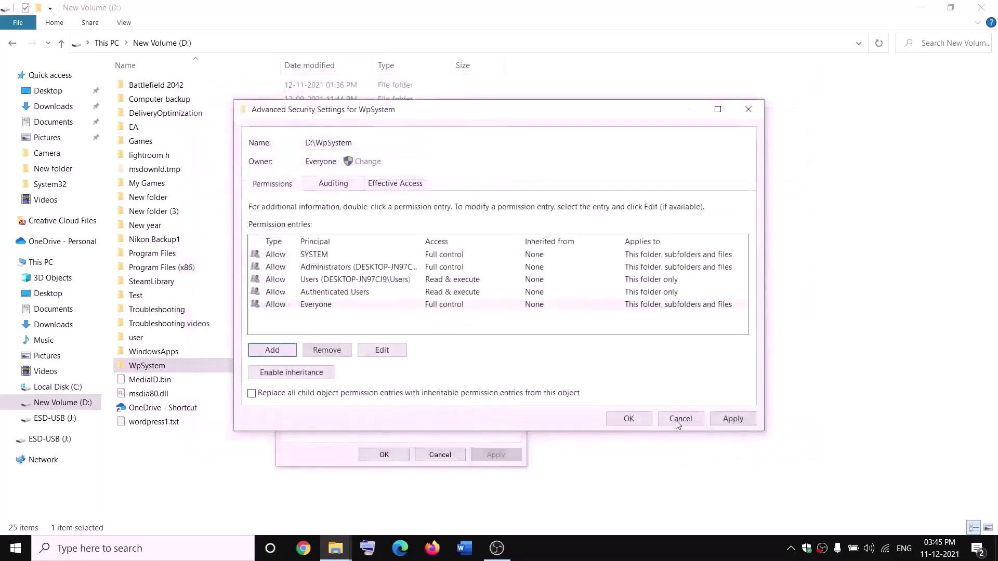
click(731, 419)
click(629, 418)
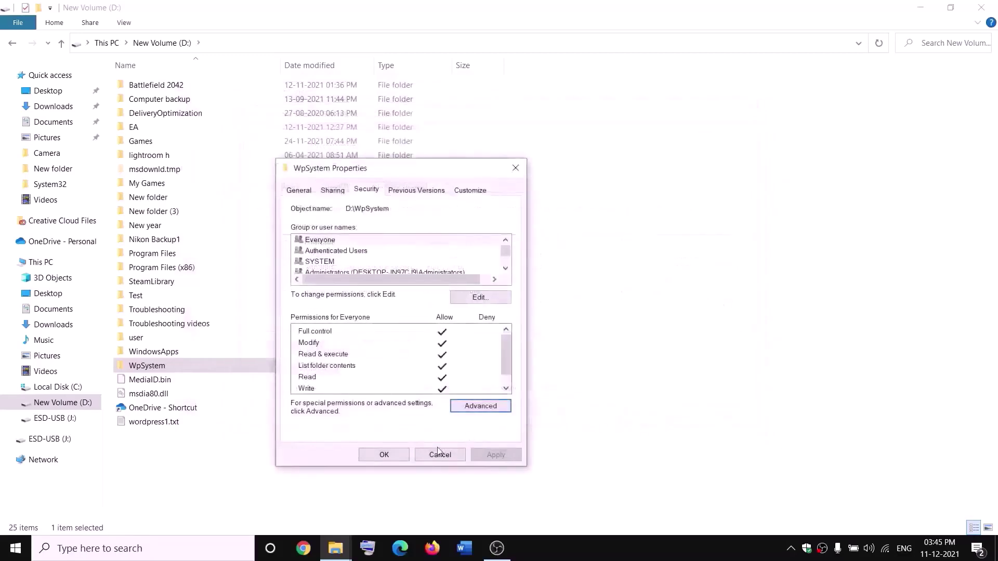
click(398, 456)
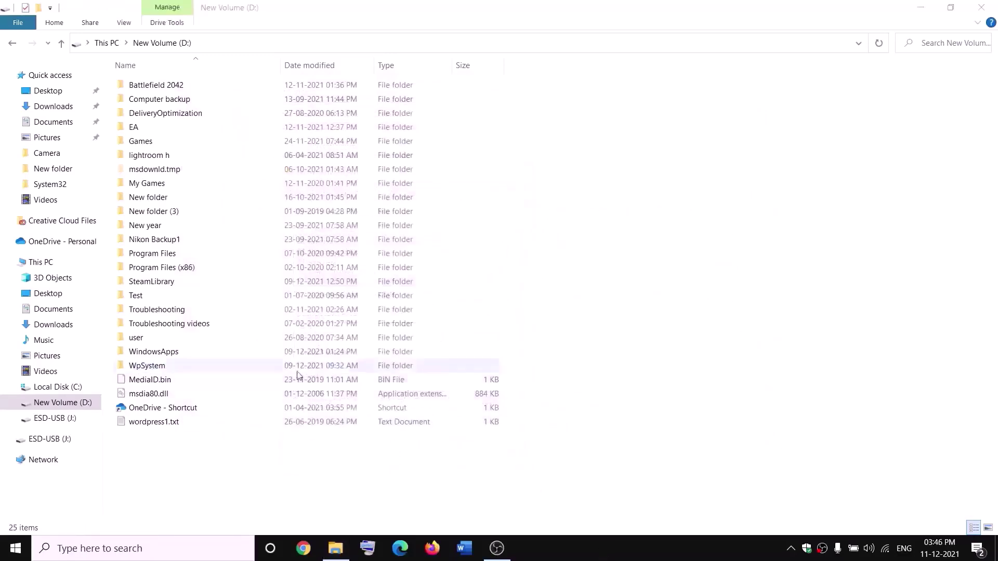
- Rename the WpSystem folder on the D: drive as WpSystem.old
right_click(146, 369)
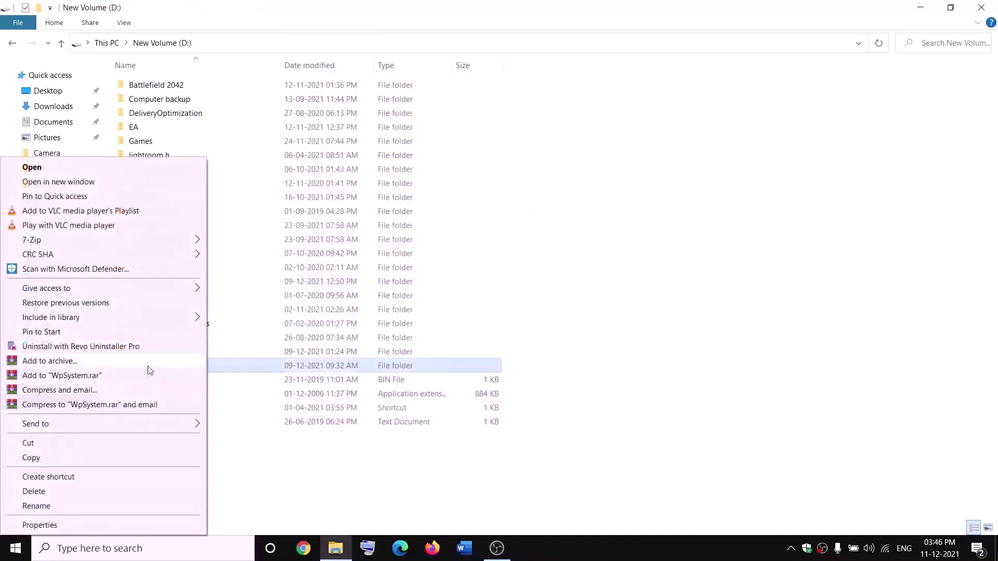
click(73, 506)
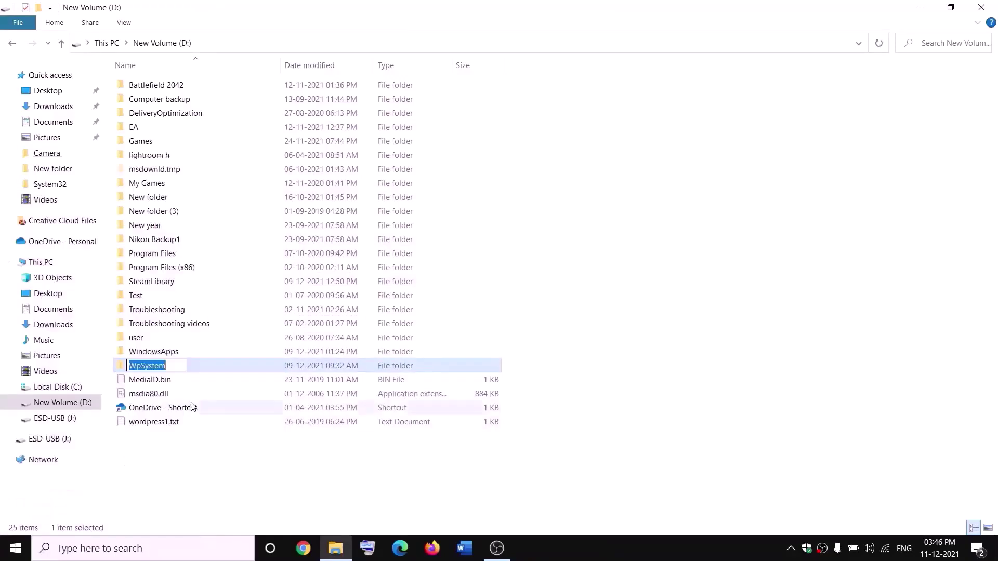
key(End)
text(.old)
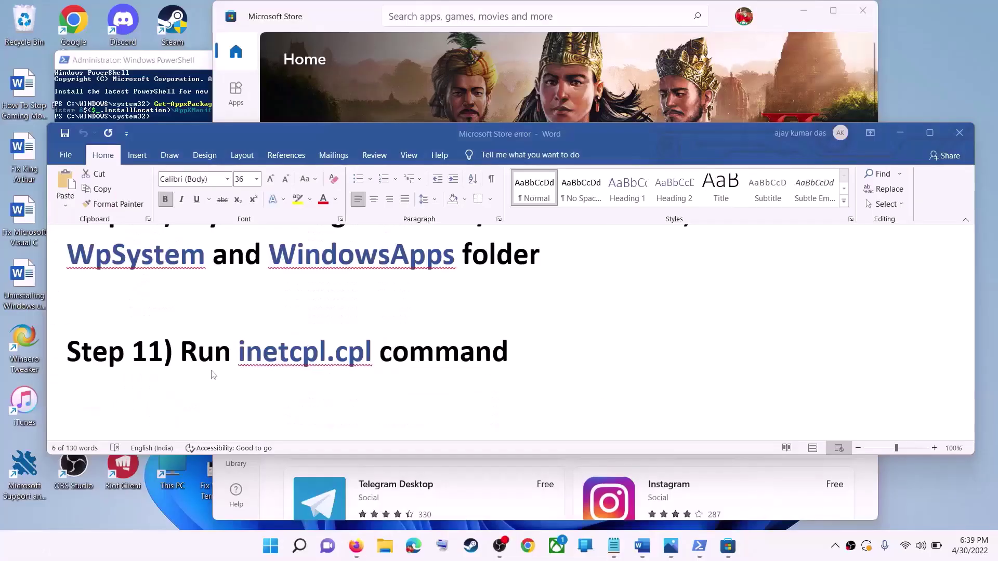
- Highlight "Run inetcpl.cpl command" in Step 11 of the Word document, and search Windows for inetcpl.cpl to open Internet Properties
drag(213, 374, 509, 363)
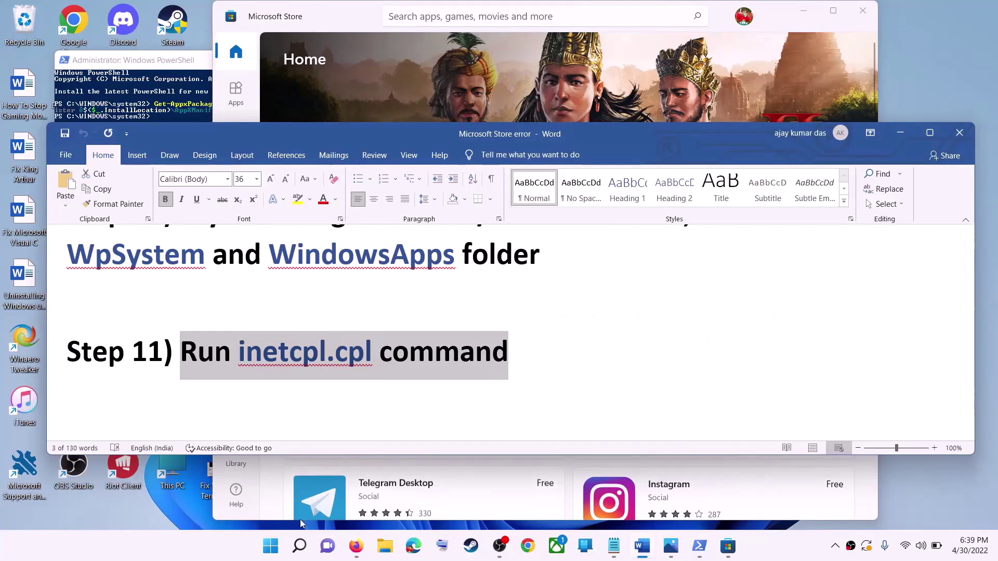
click(271, 548)
text(i)
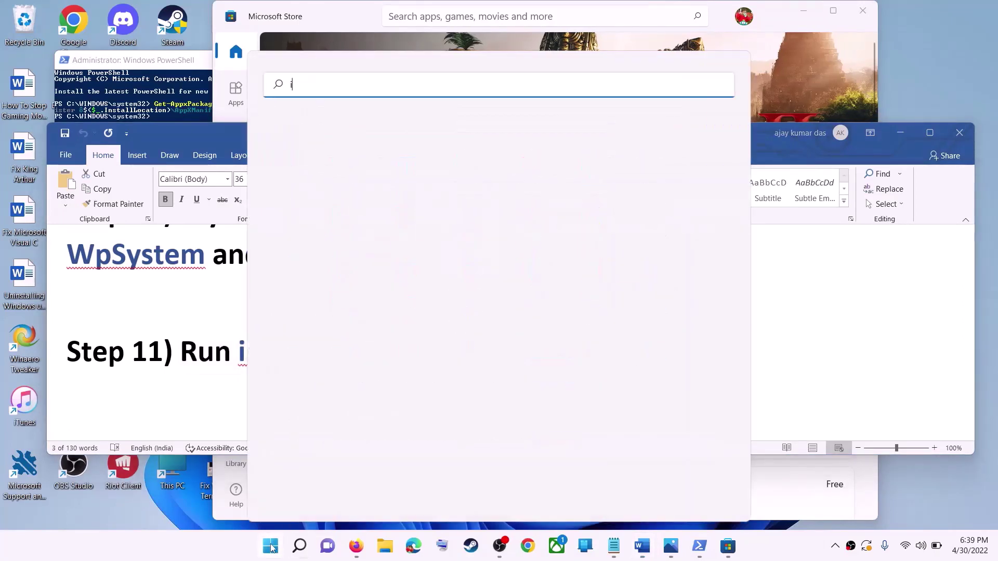
text(netc)
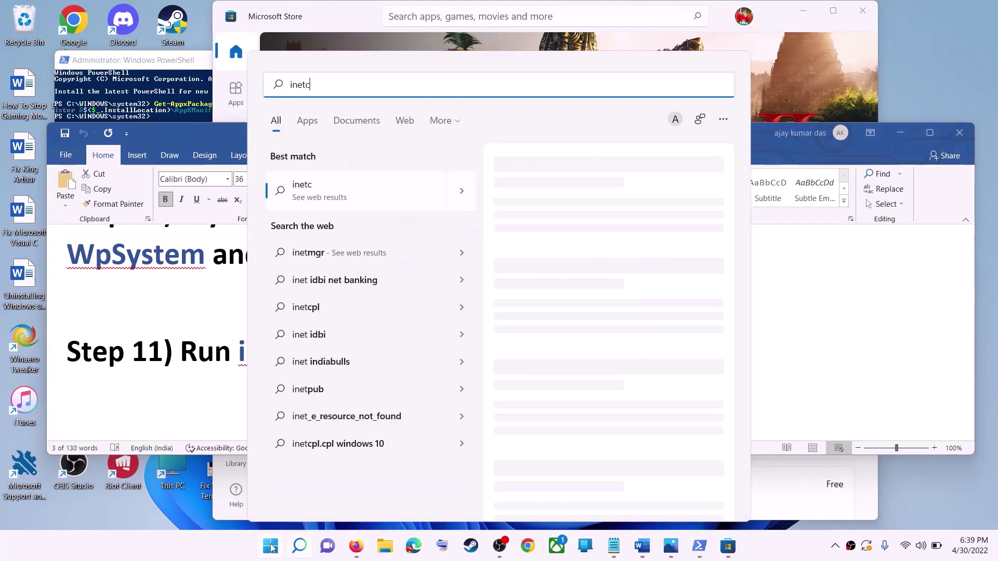
text(pl.cpl)
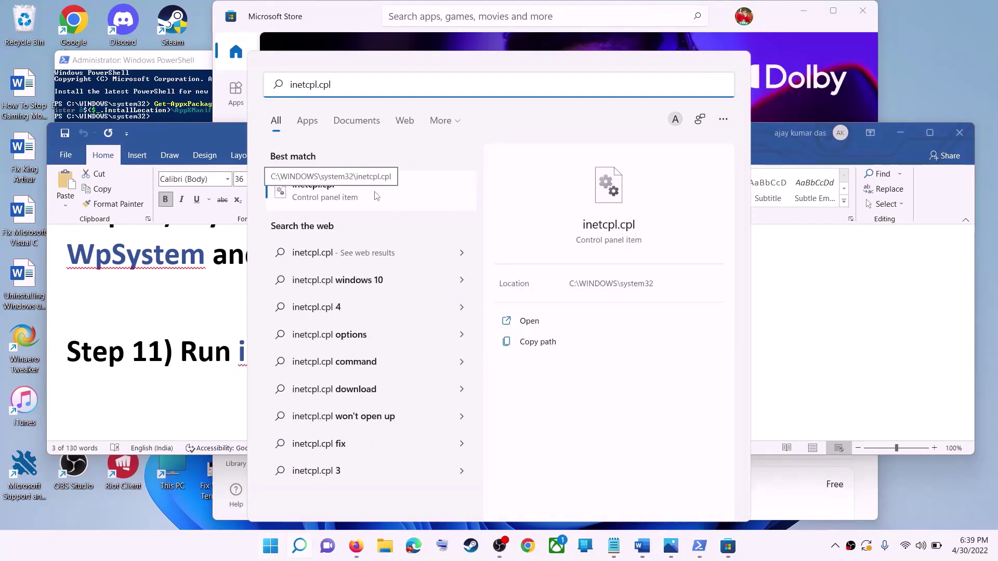
click(376, 196)
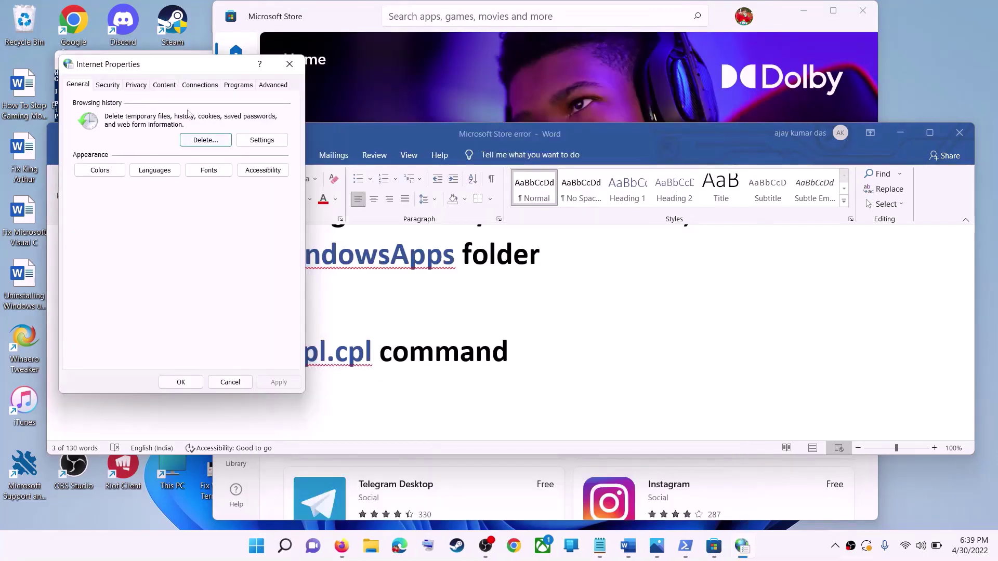
- Examine the Use TLS options in the advanced internet settings and cancel the Internet Properties dialog
click(546, 130)
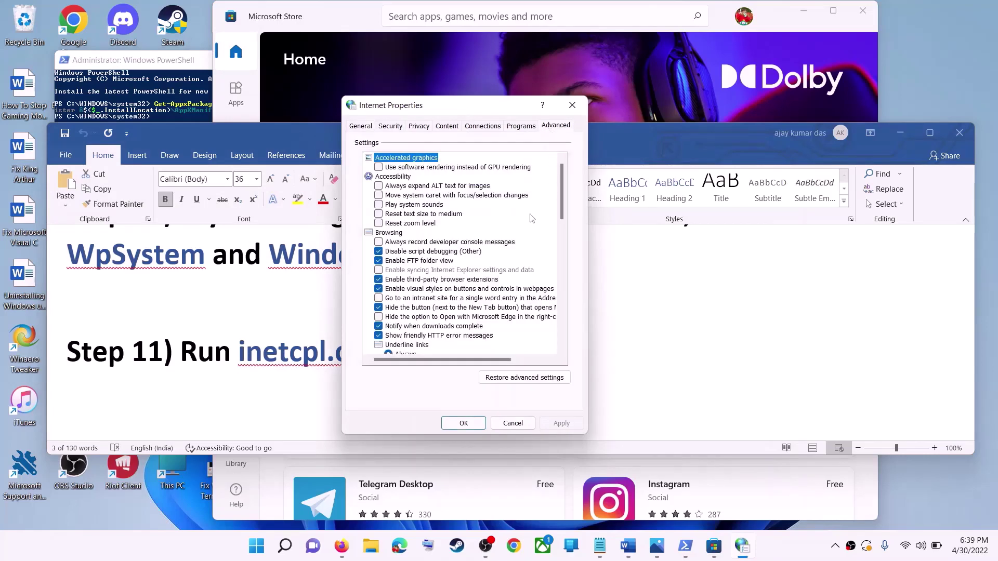
scroll(531, 218, down, 15)
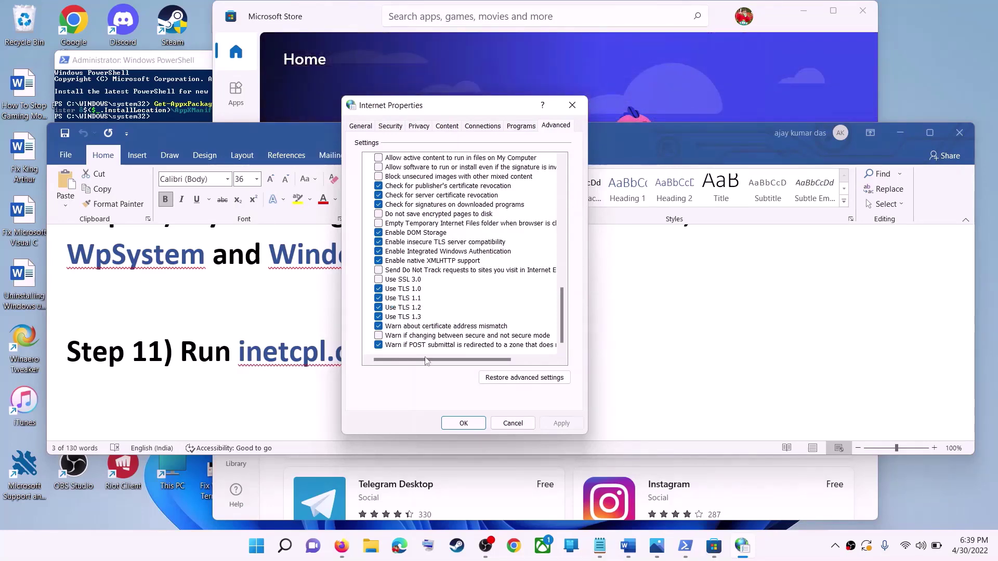
click(499, 424)
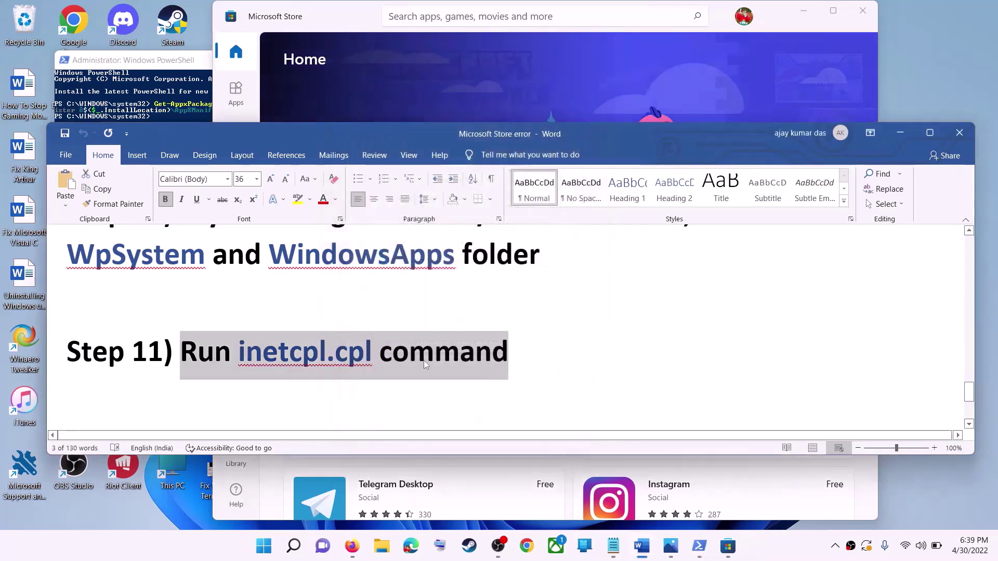
- Read Step 12 in the Word document about updating Windows with the media creation tool, highlighting its text, and view its download links
click(344, 326)
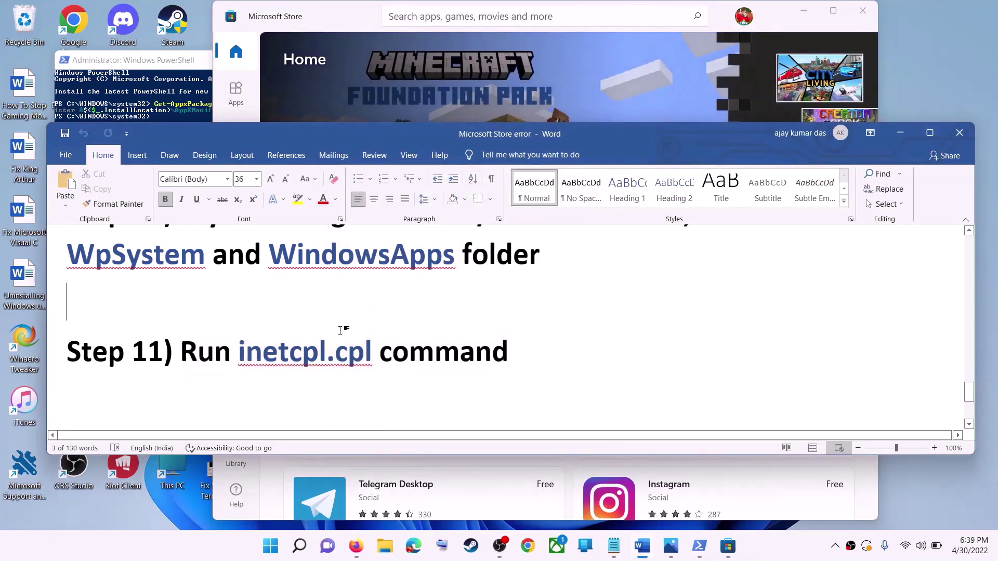
scroll(343, 326, down, 5)
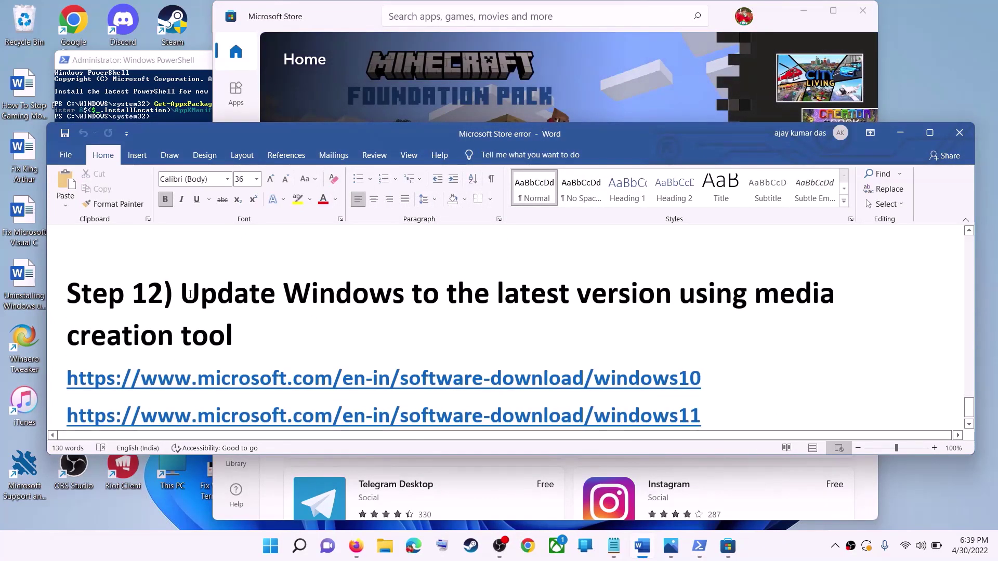
drag(190, 294, 689, 326)
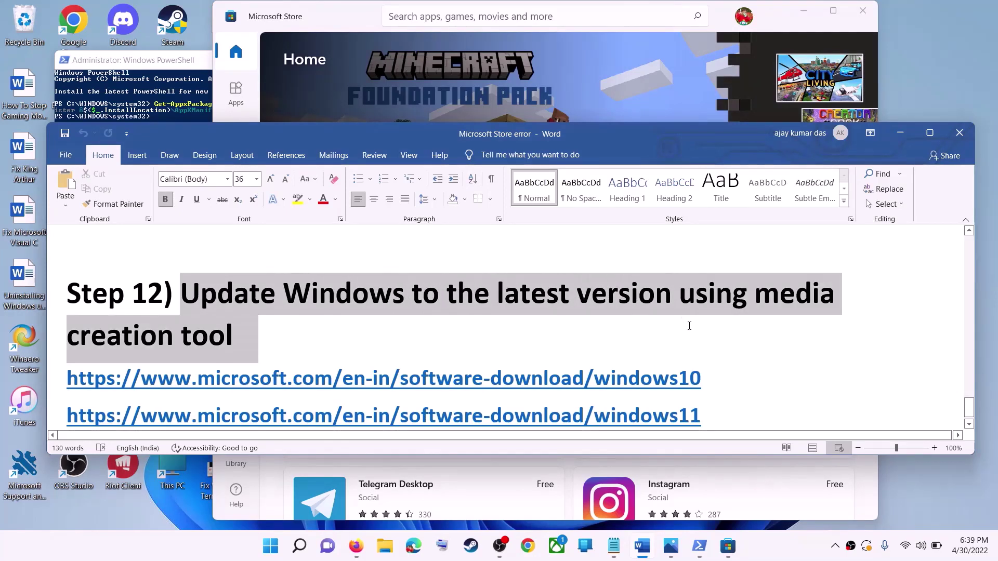
click(235, 336)
scroll(292, 336, down, 1)
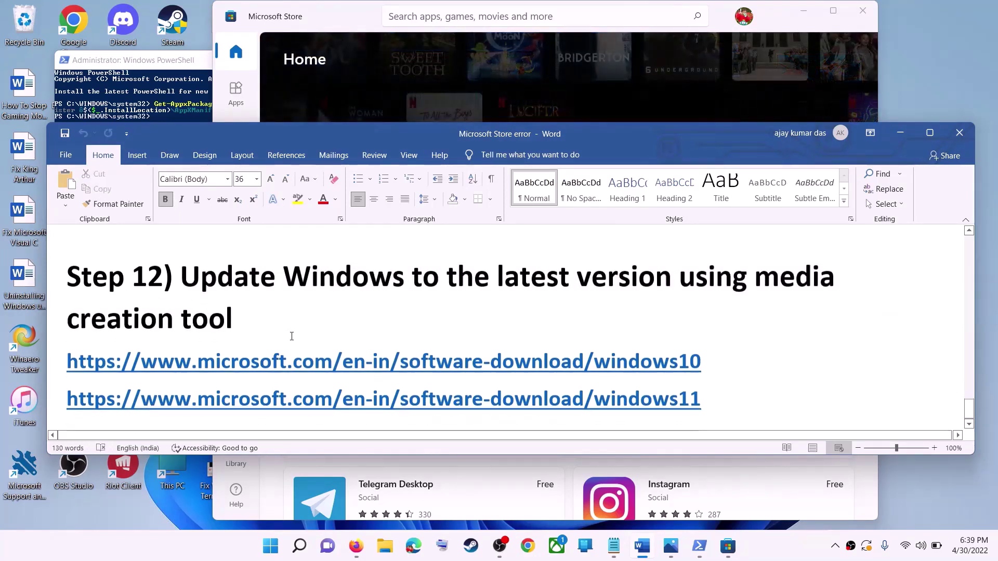
- Highlight the Windows 10 and Windows 11 software download links in the Word documents
triple_click(720, 358)
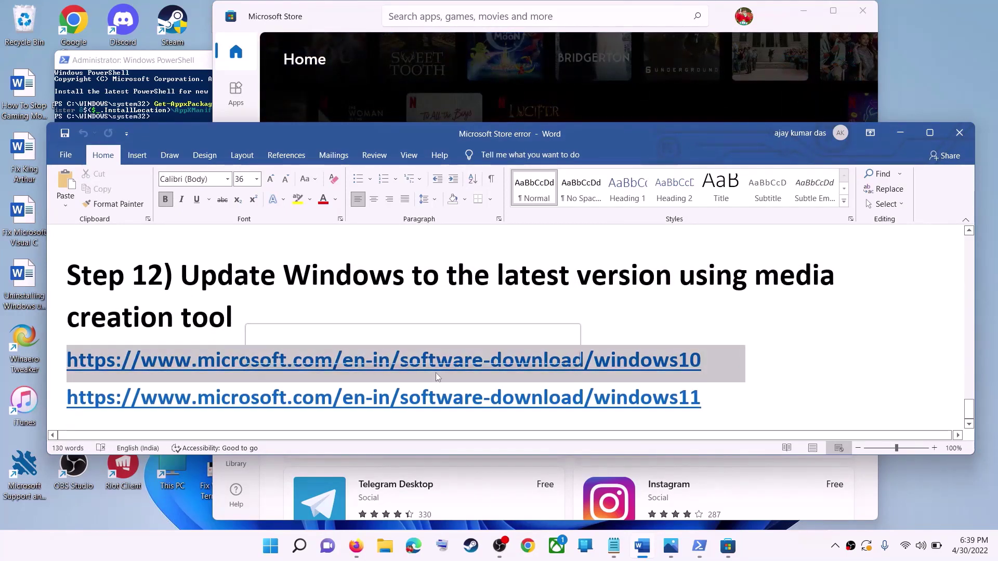
triple_click(727, 398)
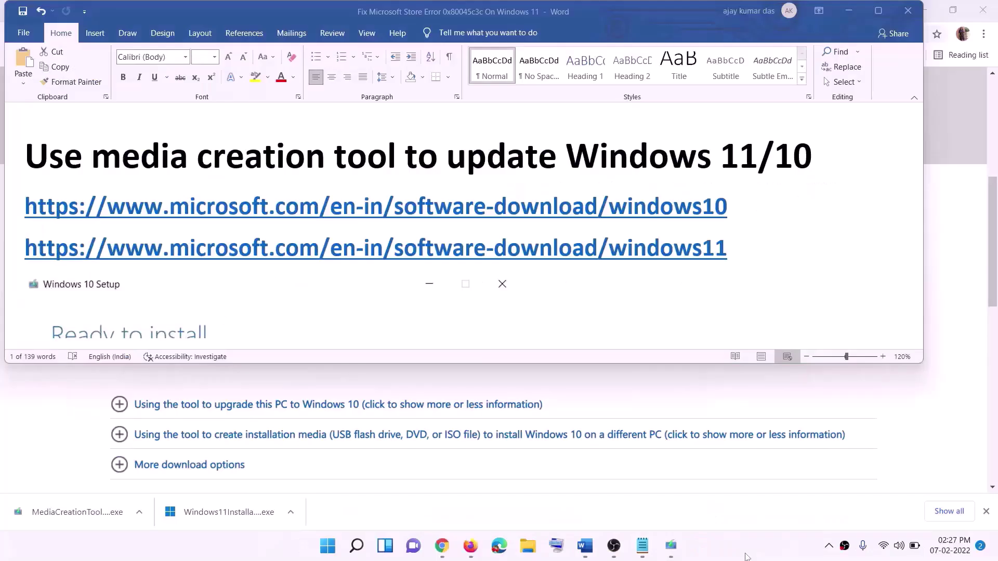
triple_click(719, 267)
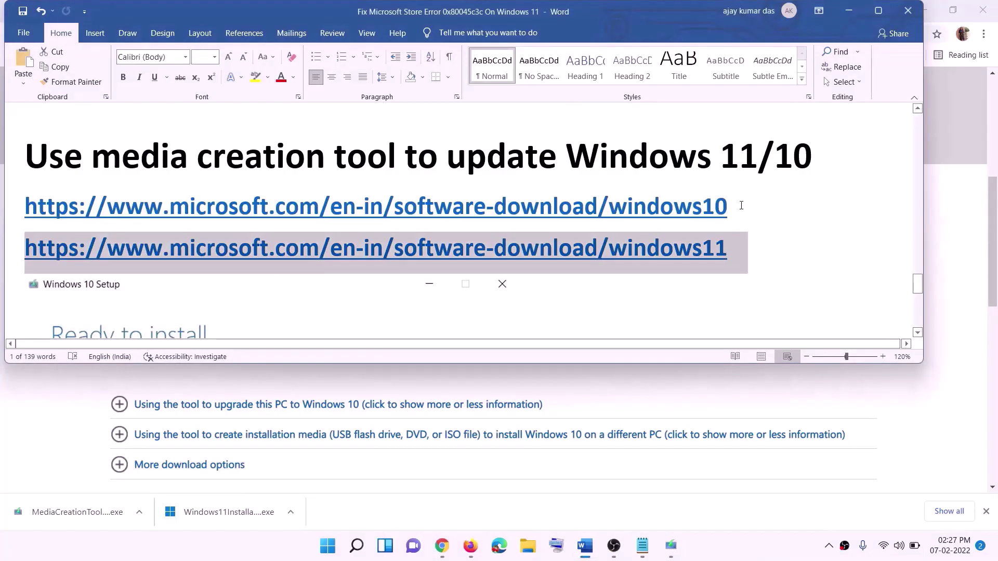
triple_click(741, 205)
triple_click(742, 250)
- Minimize Word and review the Create Windows 10 installation media section in Chrome, highlighting the mention of the media creation tool
click(848, 10)
scroll(423, 267, up, 6)
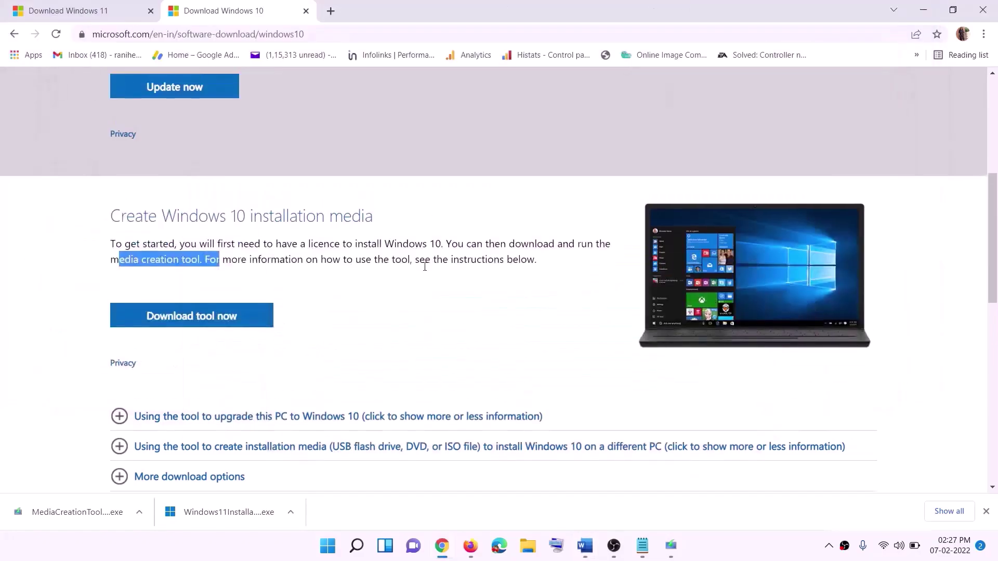
scroll(334, 289, down, 5)
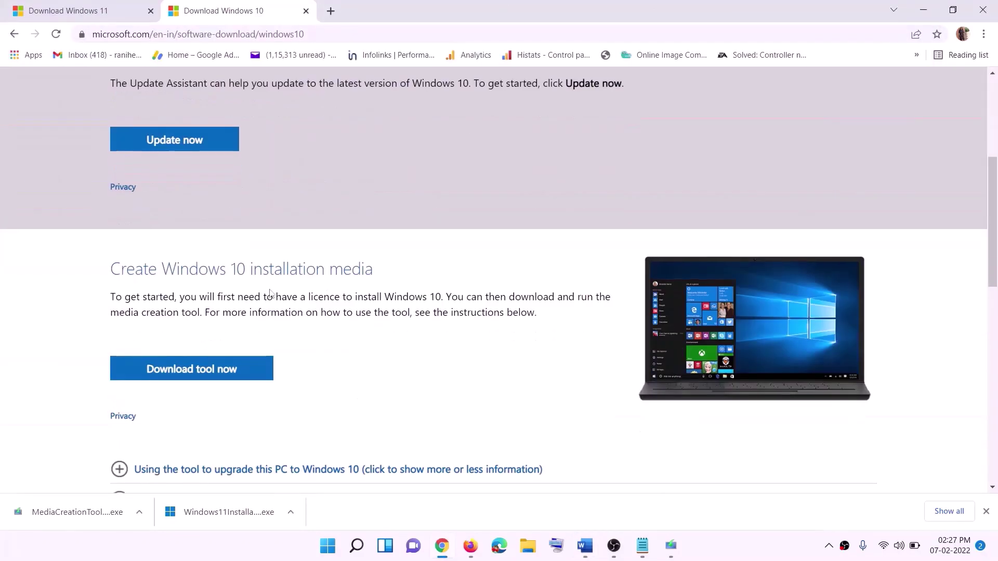
drag(119, 312, 222, 312)
scroll(333, 289, down, 3)
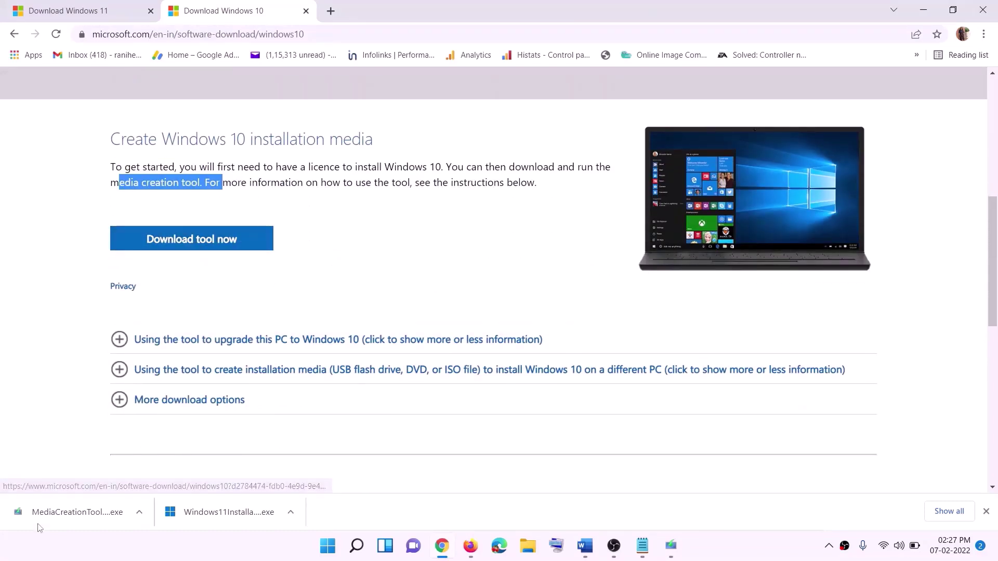
- Switch to Windows 10 Setup, proceed to the upgrade options and start downloading Windows 10 with Upgrade this PC now
click(680, 555)
click(649, 425)
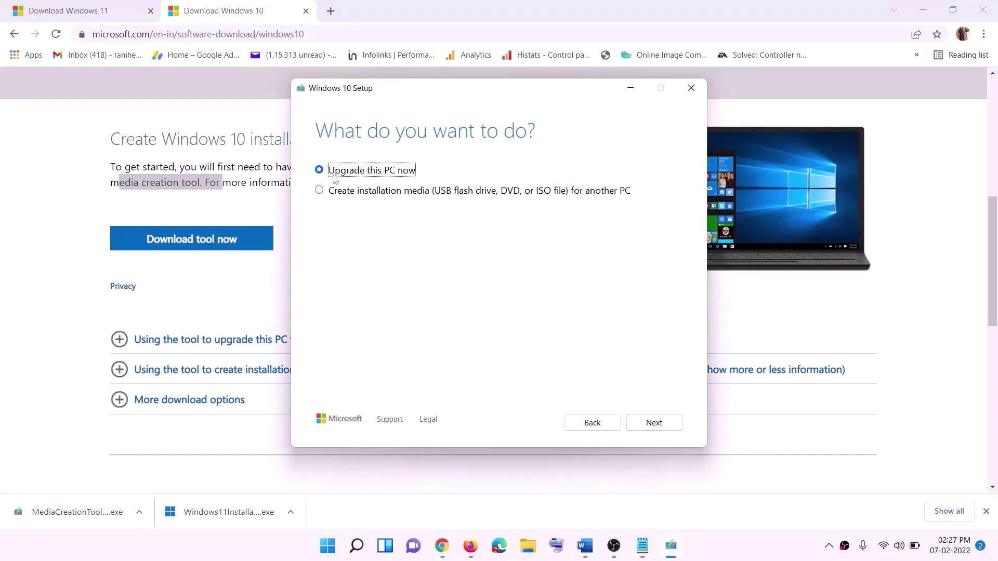
click(654, 422)
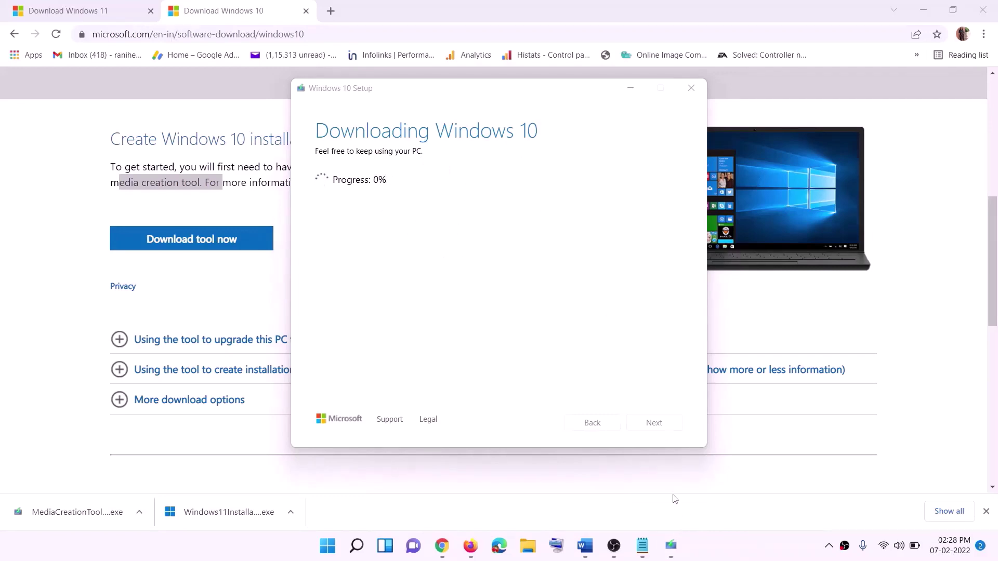
- Switch to Word, maximize the document and examine the Windows 10 Setup Ready to install picture down to its Install option
click(594, 550)
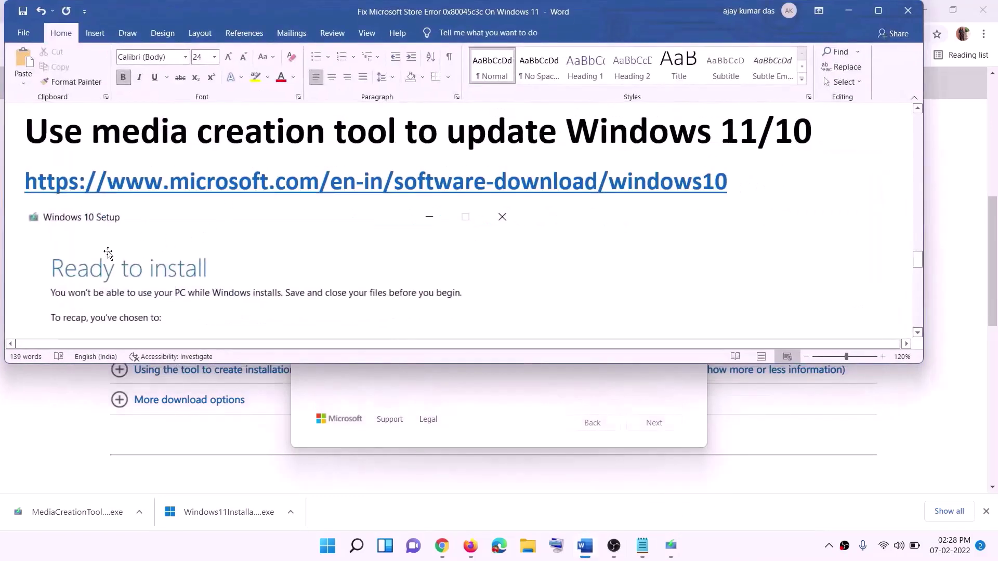
scroll(69, 242, down, 1)
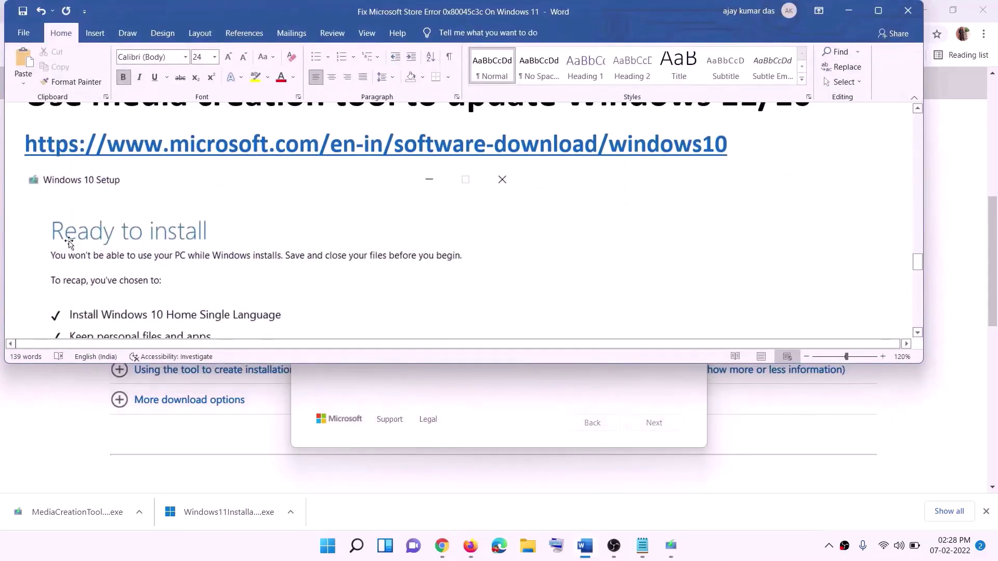
click(879, 10)
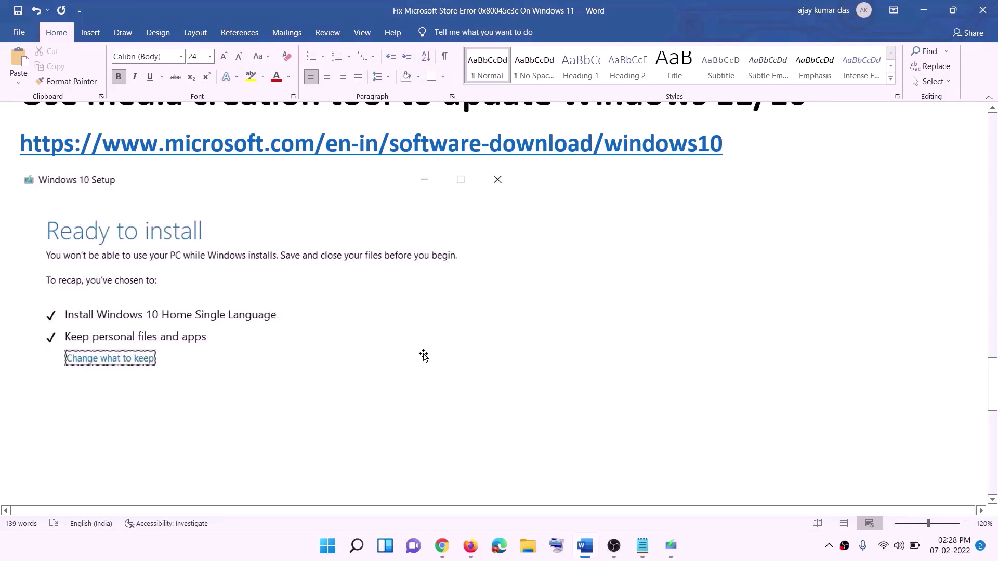
scroll(513, 362, down, 2)
scroll(513, 362, down, 1)
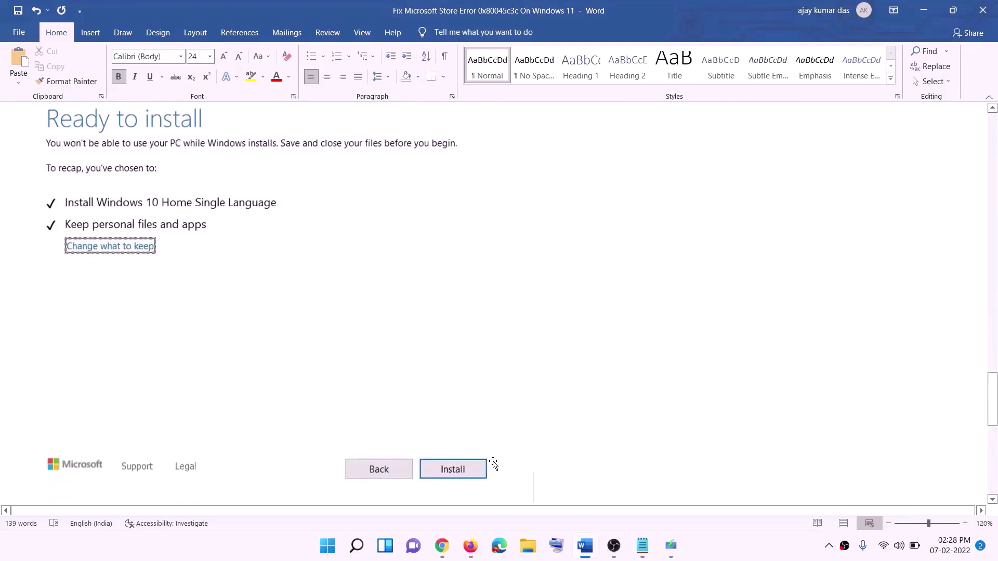
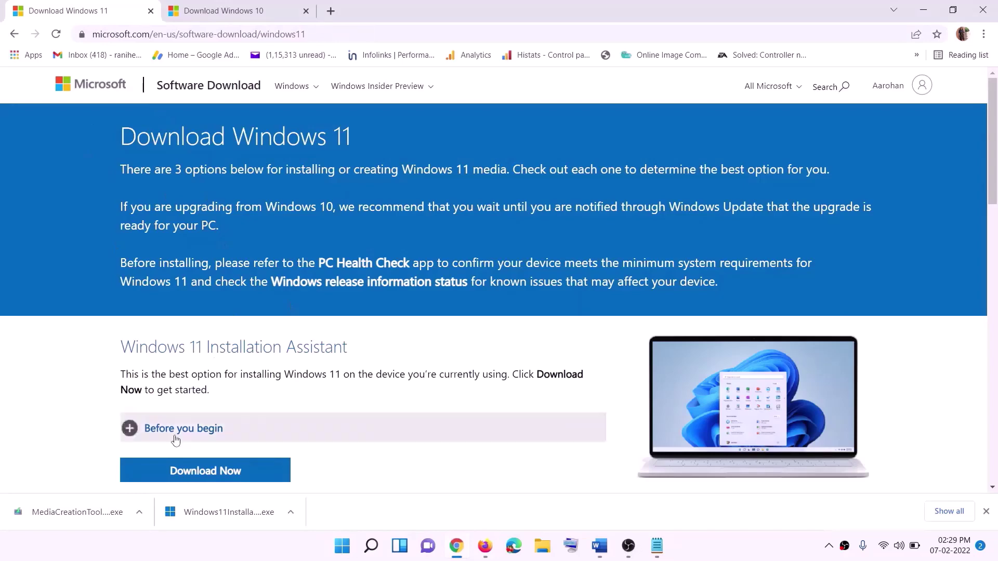
- Download the media creation tool under Create Windows 11 Installation Media, run it and allow it to make changes
scroll(174, 436, down, 5)
mouse_move(273, 308)
mouse_down()
mouse_move(185, 309)
mouse_move(288, 309)
mouse_up()
click(198, 397)
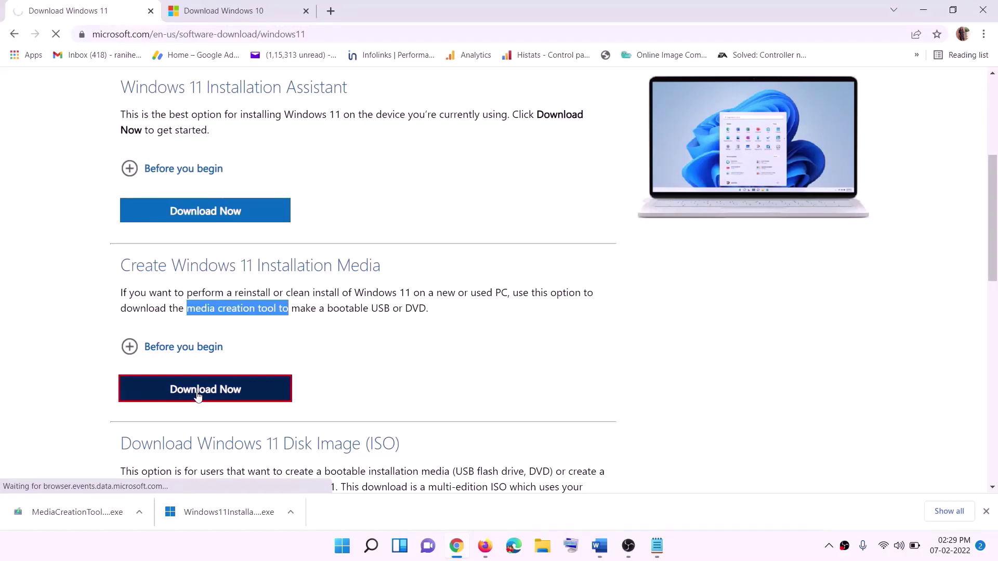
click(33, 515)
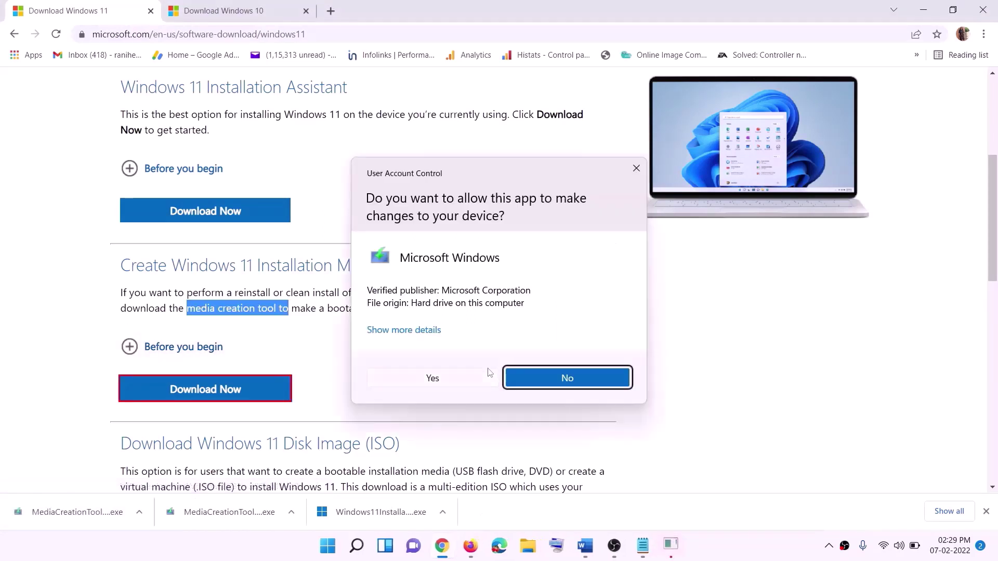
click(436, 380)
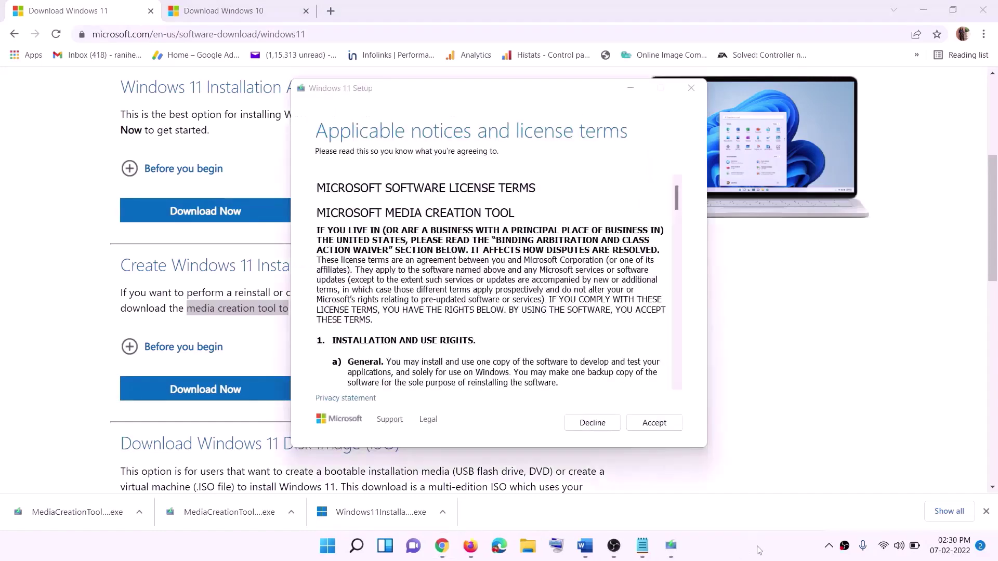
- Accept the Windows 11 Setup license terms, keep the recommended language and edition, and choose ISO file as the media
click(653, 423)
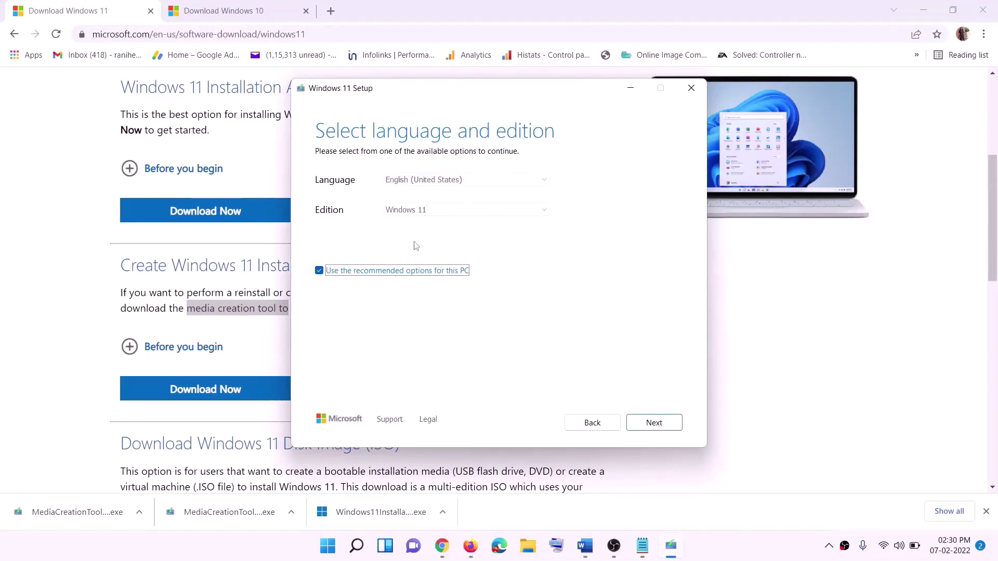
click(647, 421)
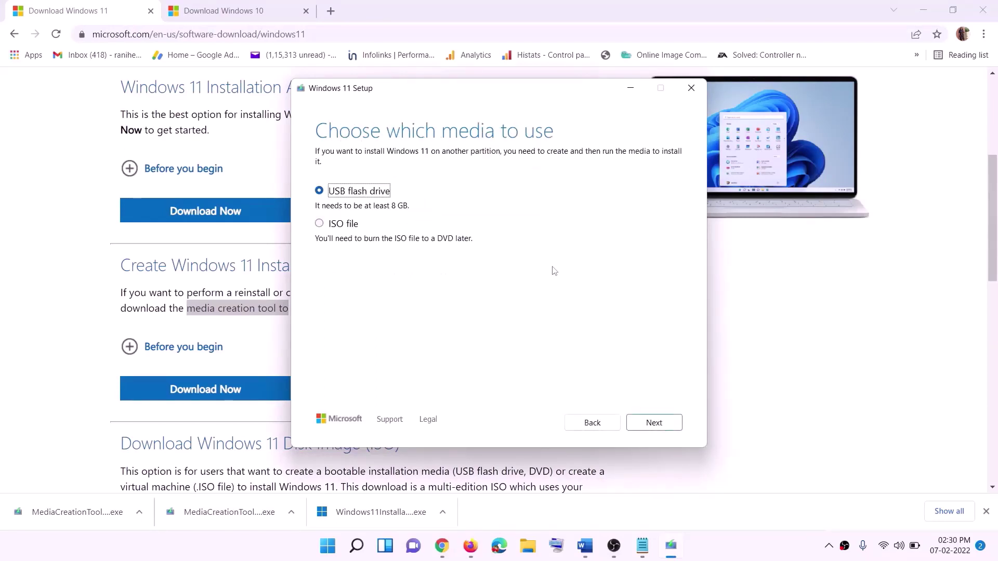
click(357, 225)
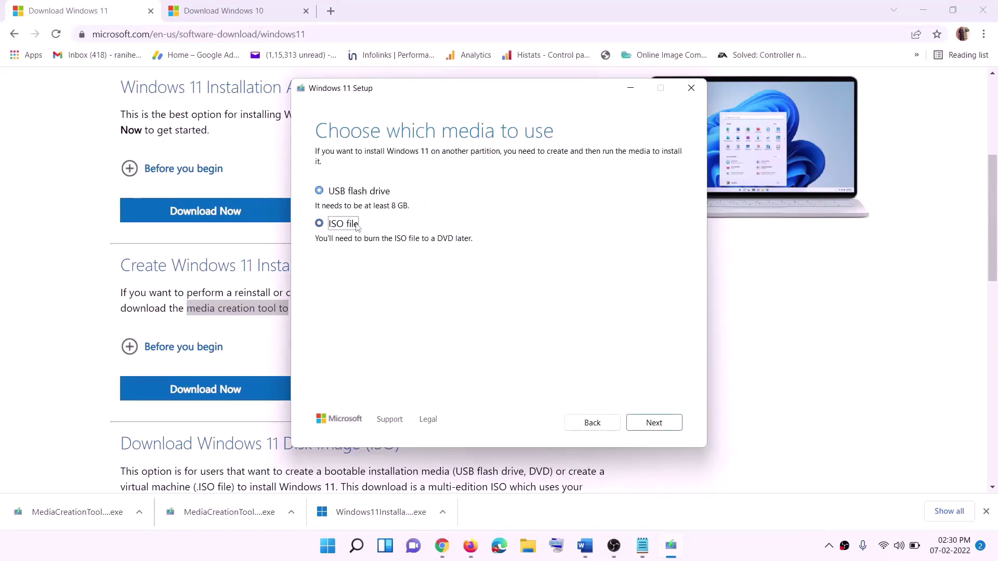
click(658, 424)
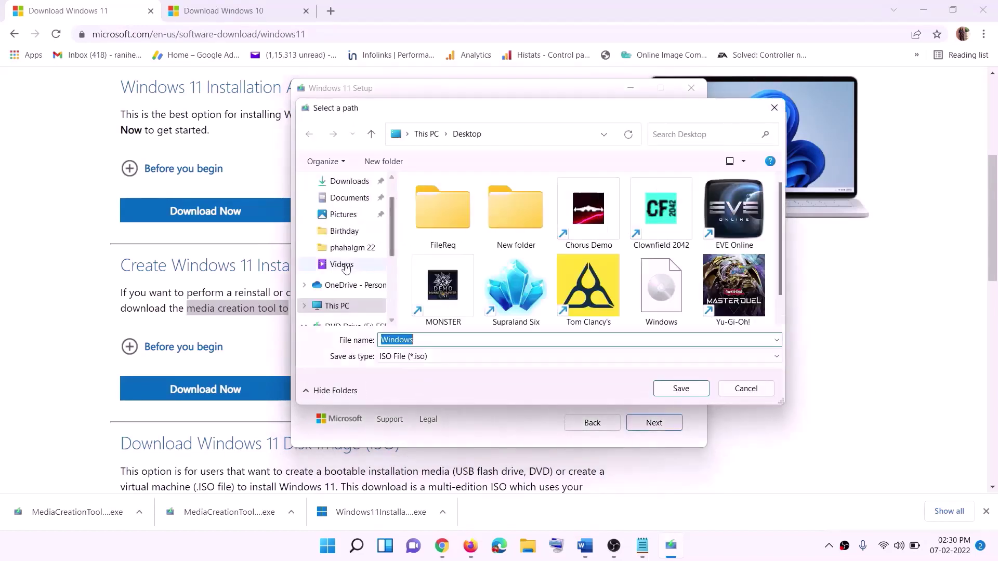
- Save the Windows 11 ISO file as Windows on the Desktop
scroll(347, 268, up, 1)
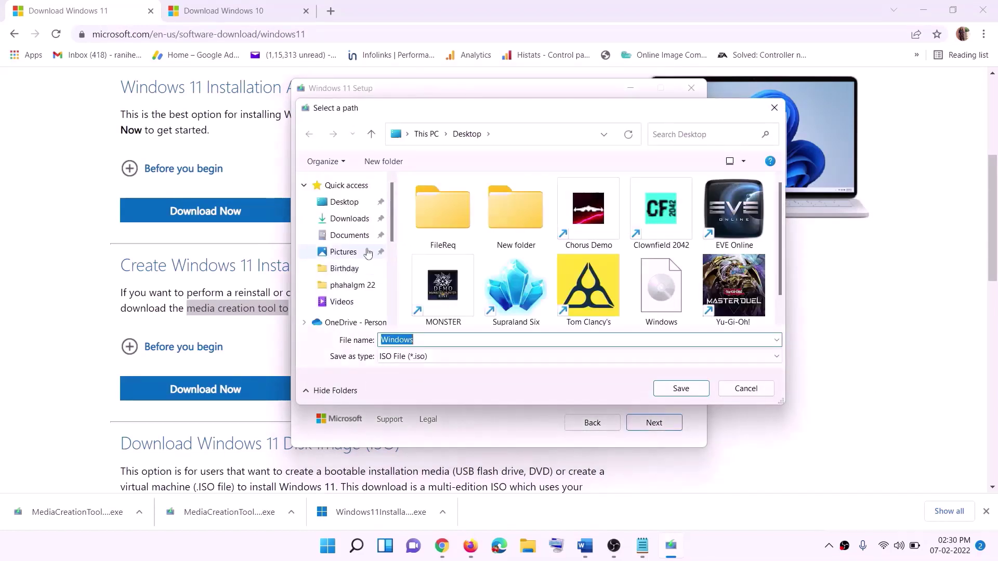
click(345, 206)
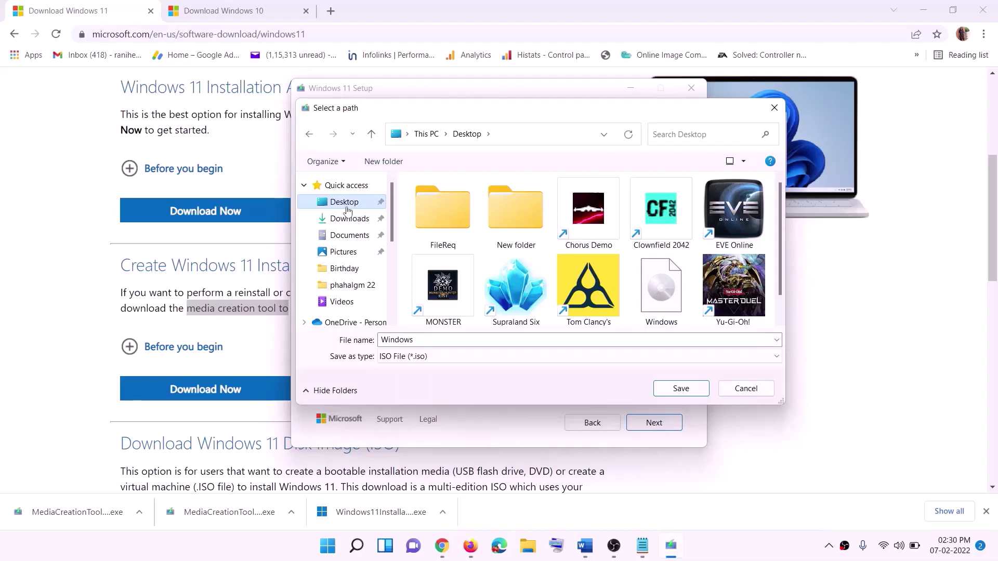
click(676, 388)
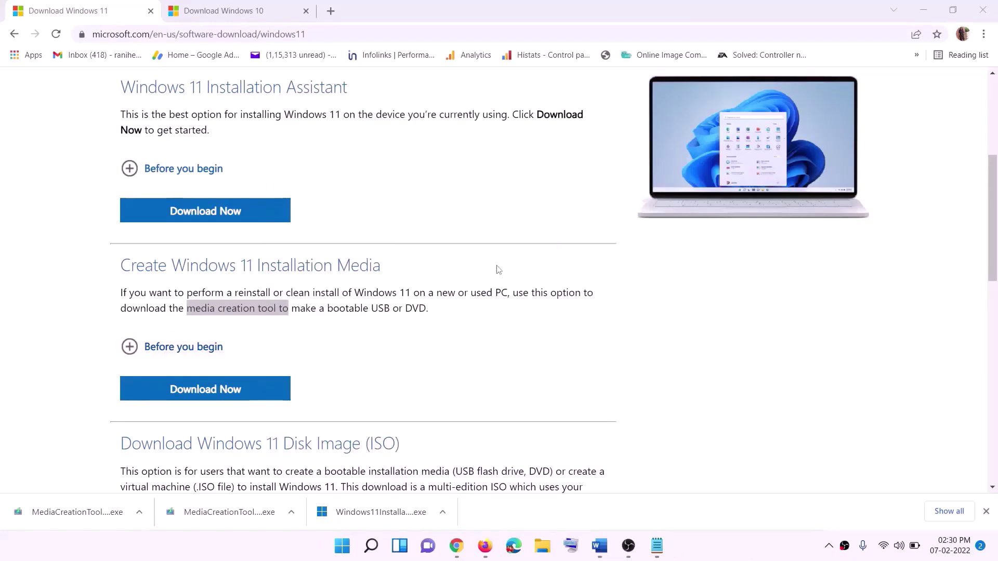
- Show the desktop, move the Windows ISO file beside the wallpaper's open area above Firefox, and open it
key(super+d)
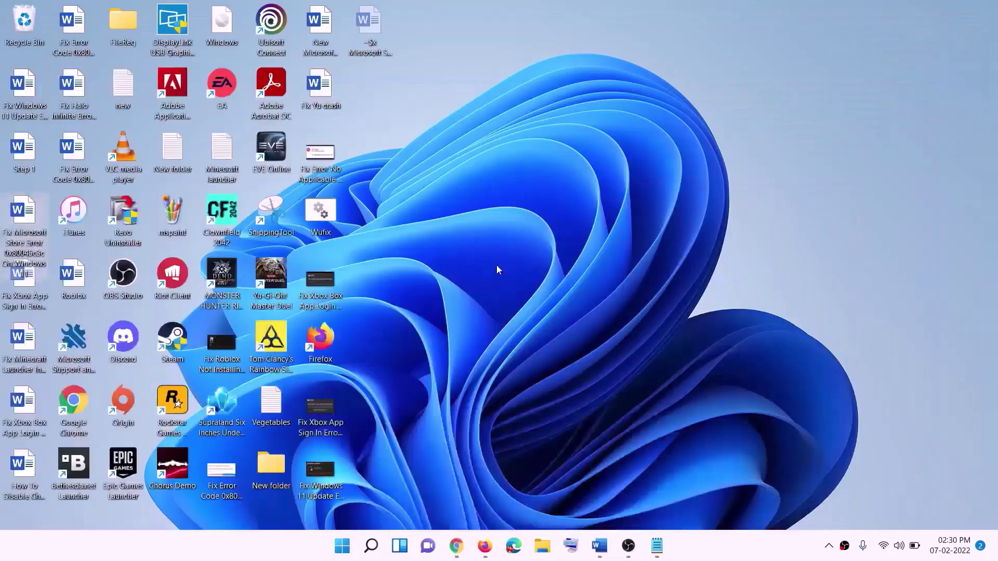
drag(235, 27, 323, 282)
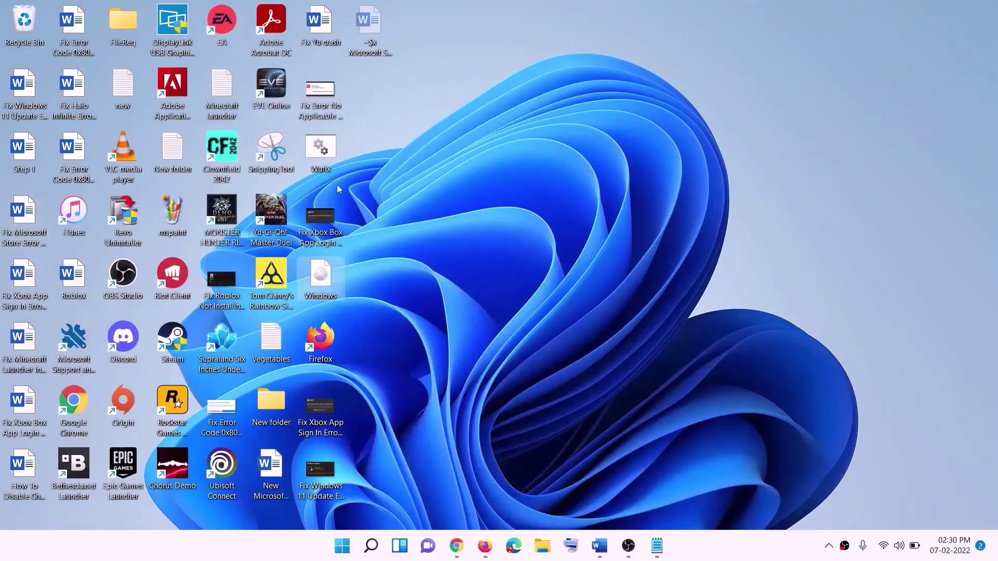
double_click(322, 278)
- Run setup from the opened ESD-ISO drive, allow it to make changes, and continue past the Install Windows 11 page
click(316, 364)
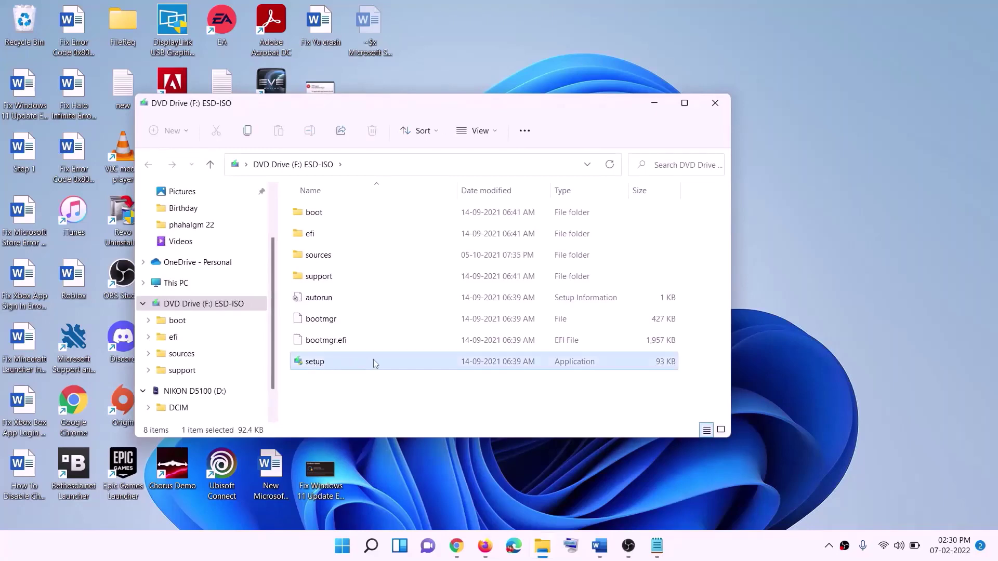
double_click(341, 360)
click(401, 408)
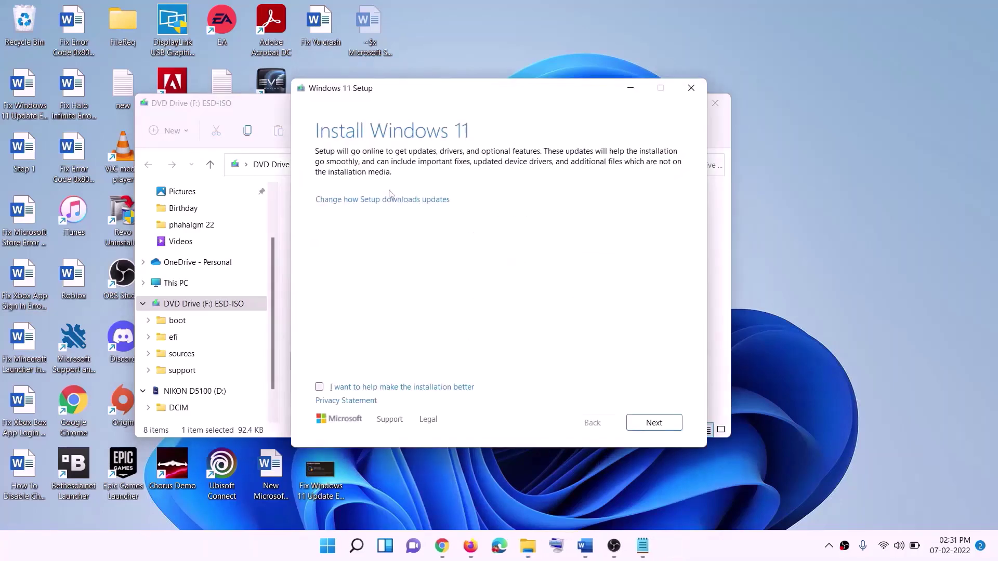
click(653, 423)
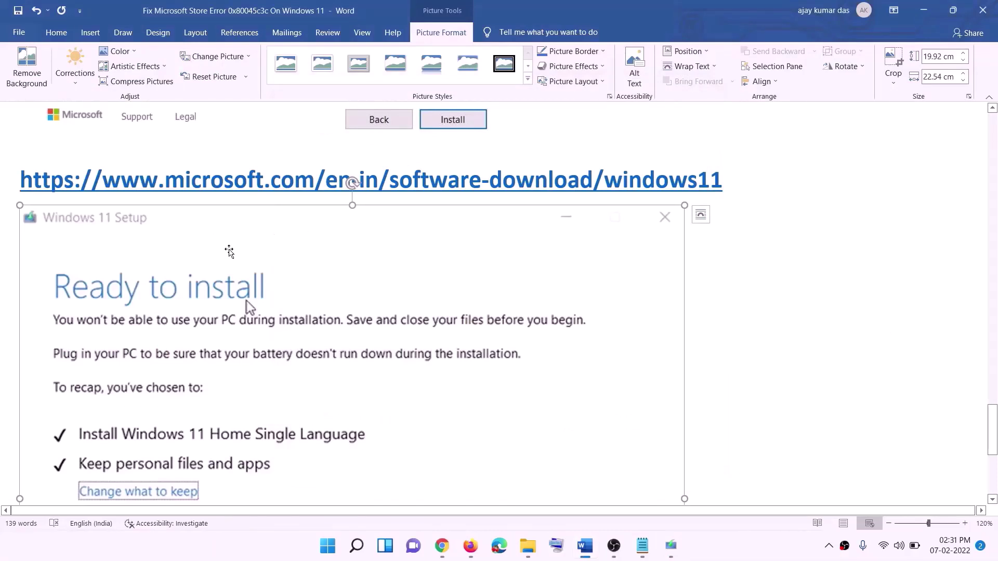
- Examine the Windows 11 Setup Ready to install picture in the Word document, including what is kept and the Install option
scroll(275, 229, down, 3)
scroll(271, 190, down, 1)
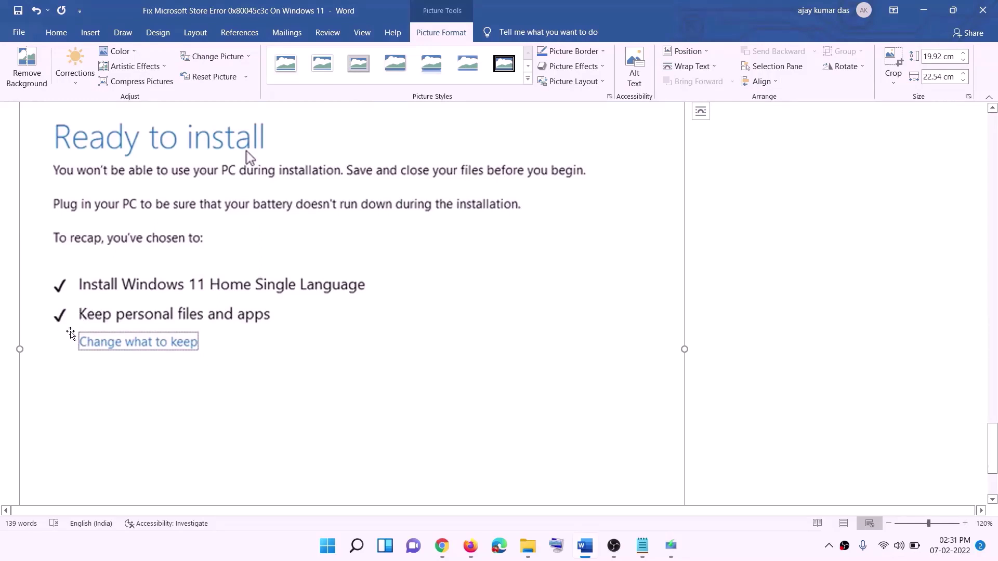
scroll(375, 326, down, 1)
scroll(374, 326, down, 1)
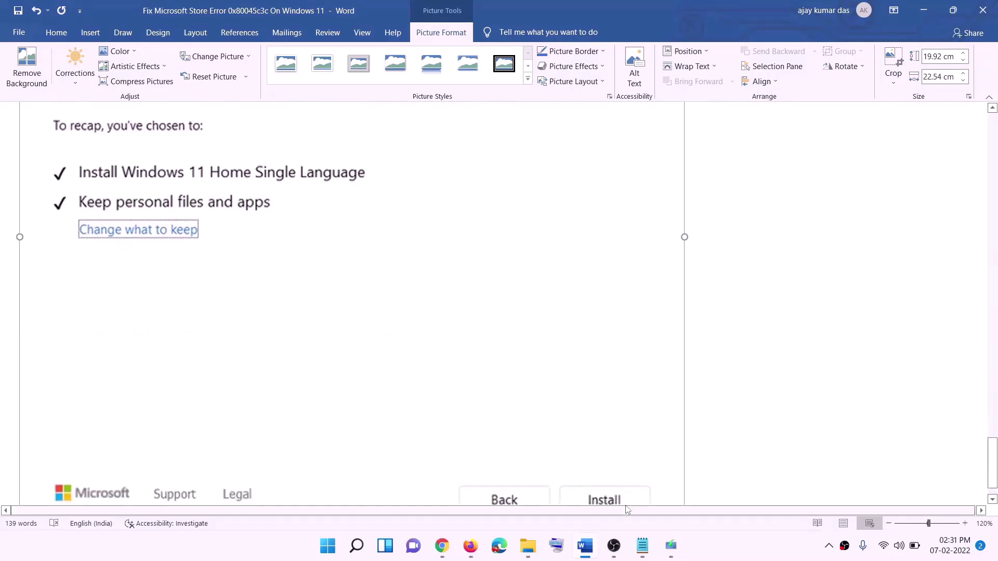
scroll(530, 374, up, 5)
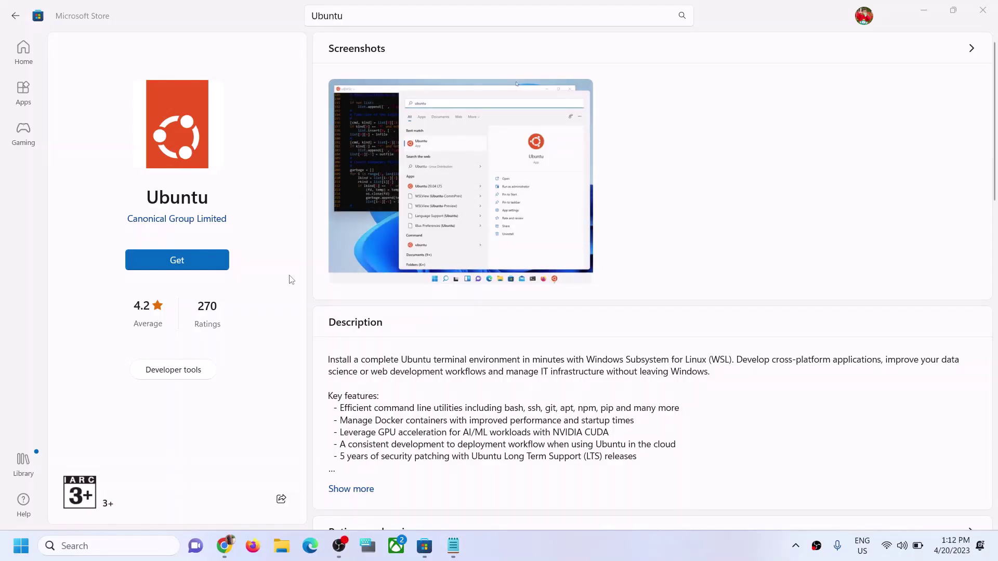
- View the Ubuntu desktop website in Chrome, and return to the Ubuntu app page in Microsoft Store
click(229, 546)
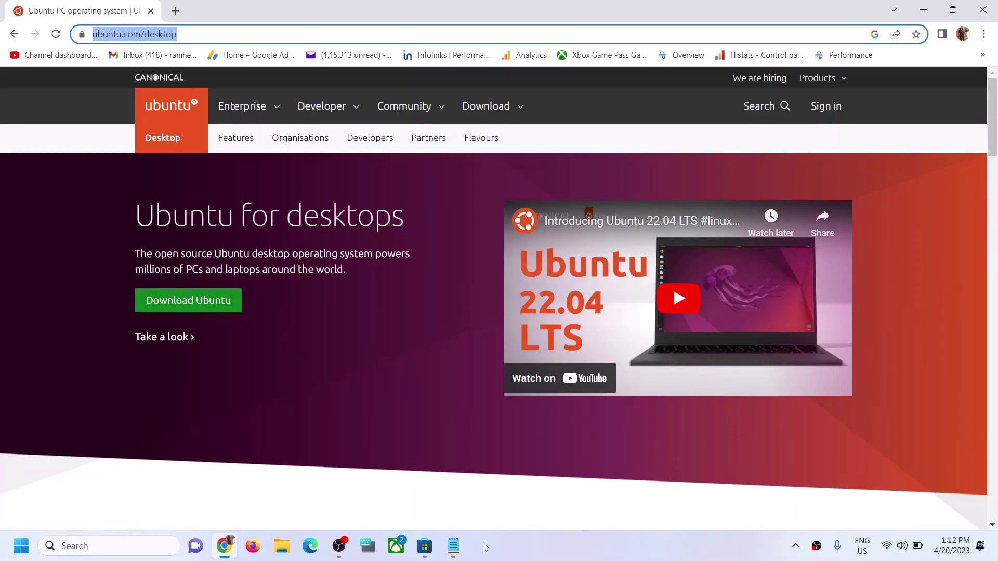
click(427, 546)
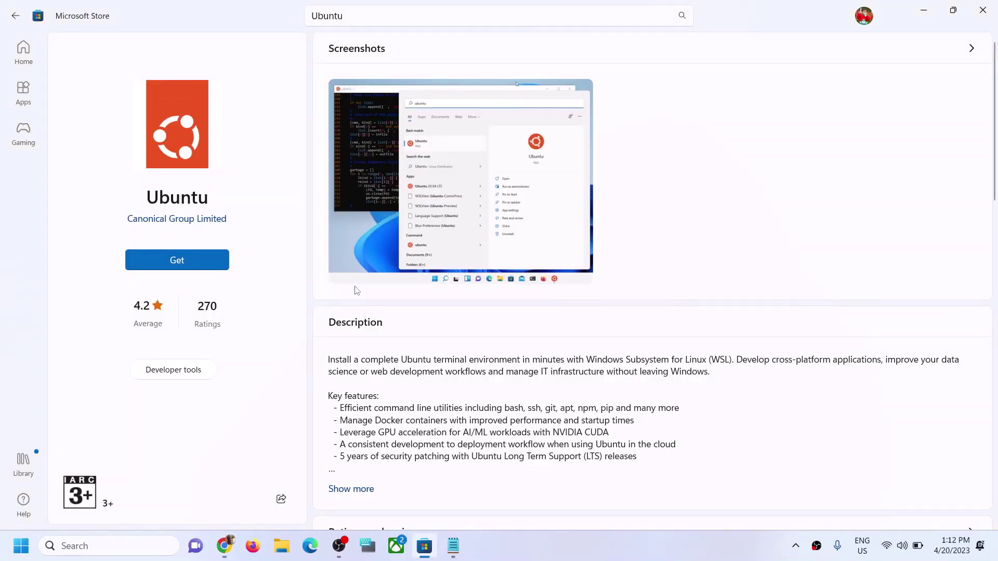
click(523, 555)
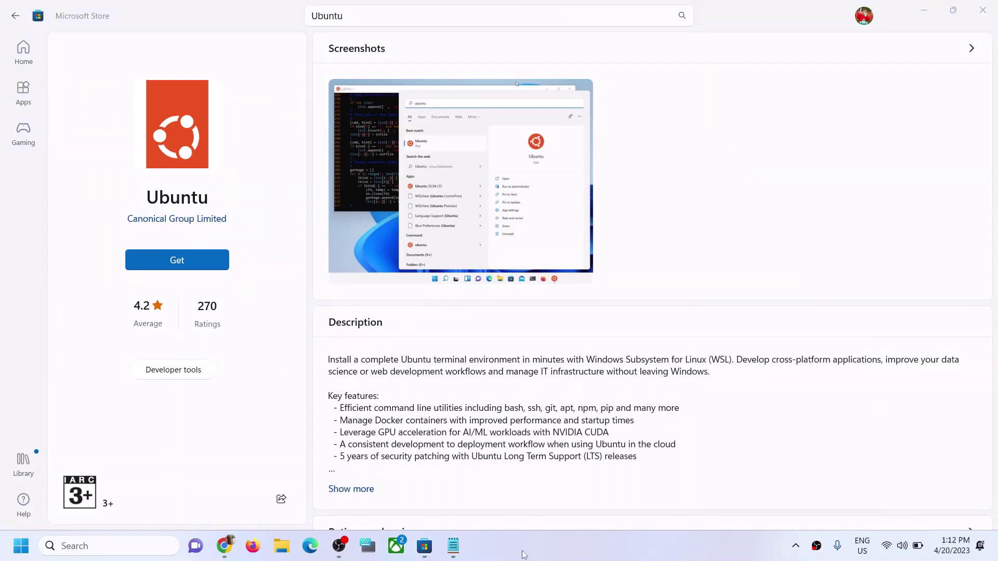